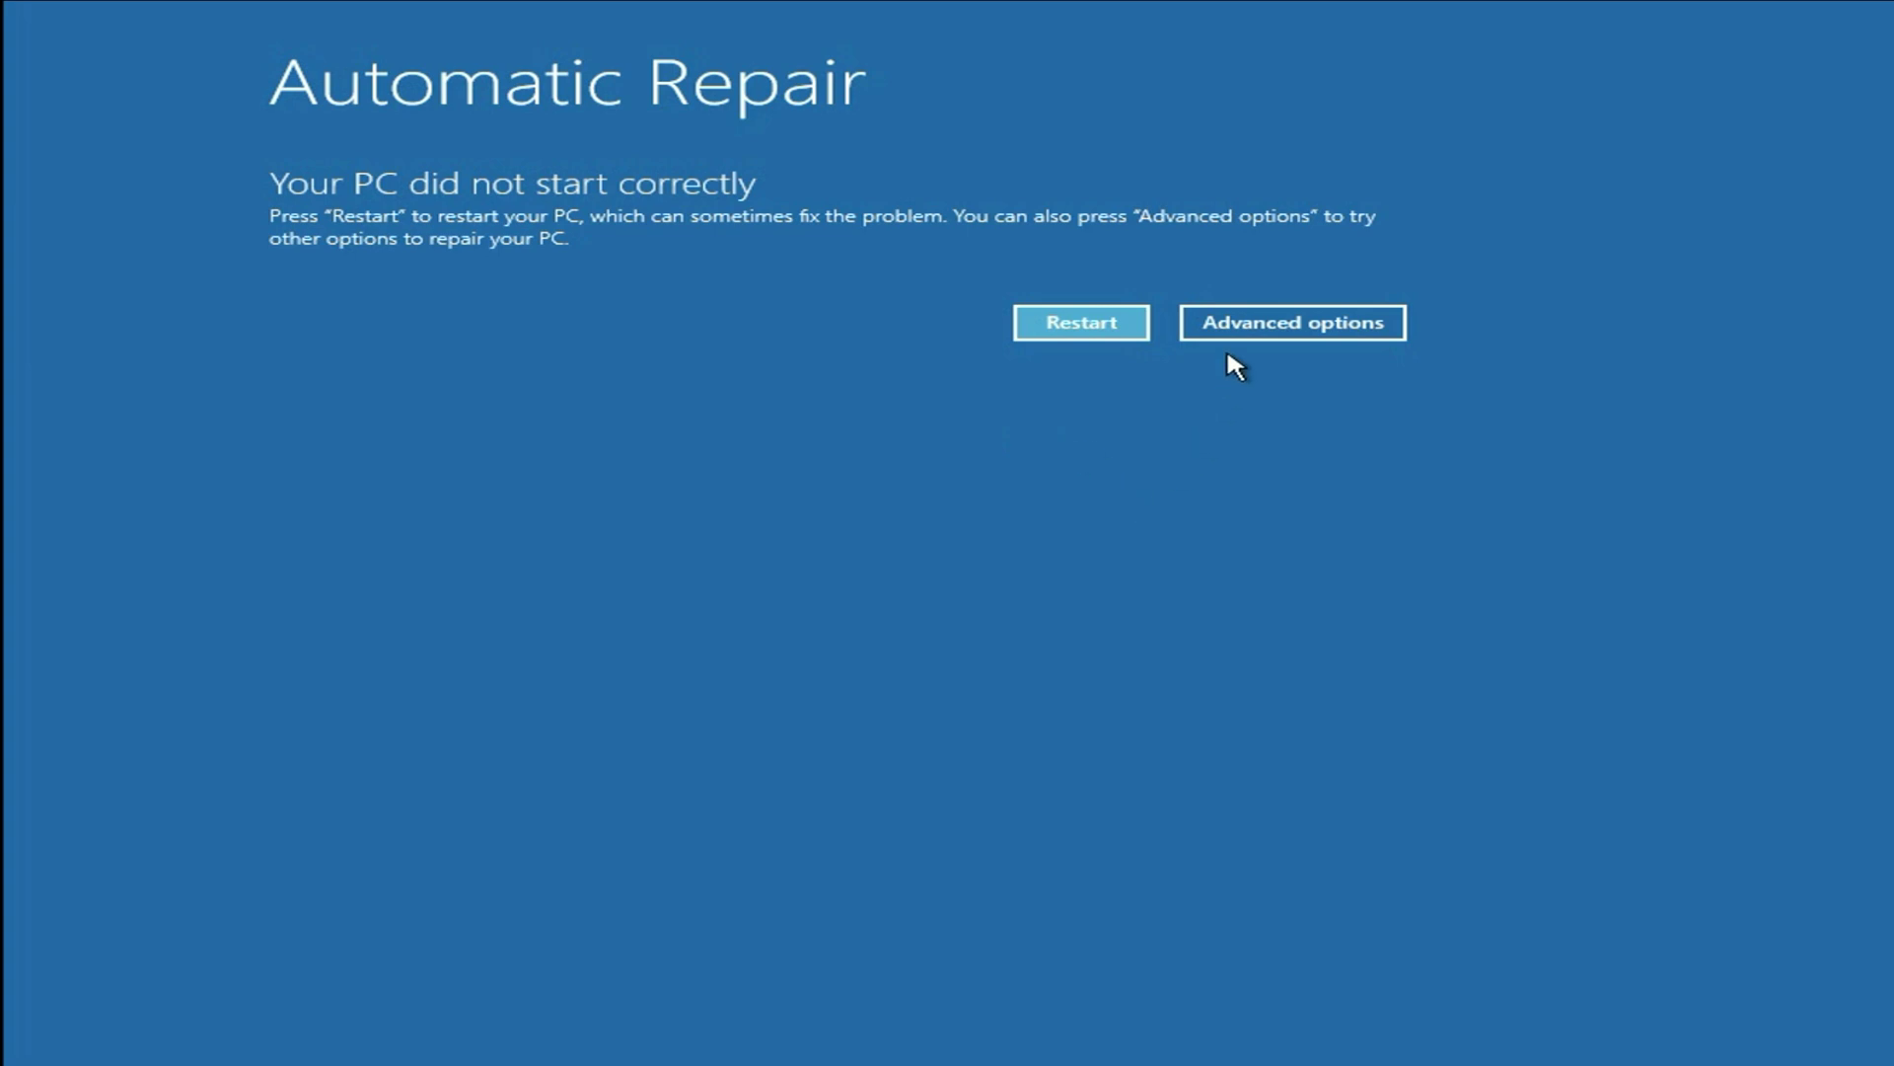
Navigate through Advanced options and Troubleshoot to the Advanced options recovery tools page
{"action": "left_click", "coordinate": [1254, 333]}
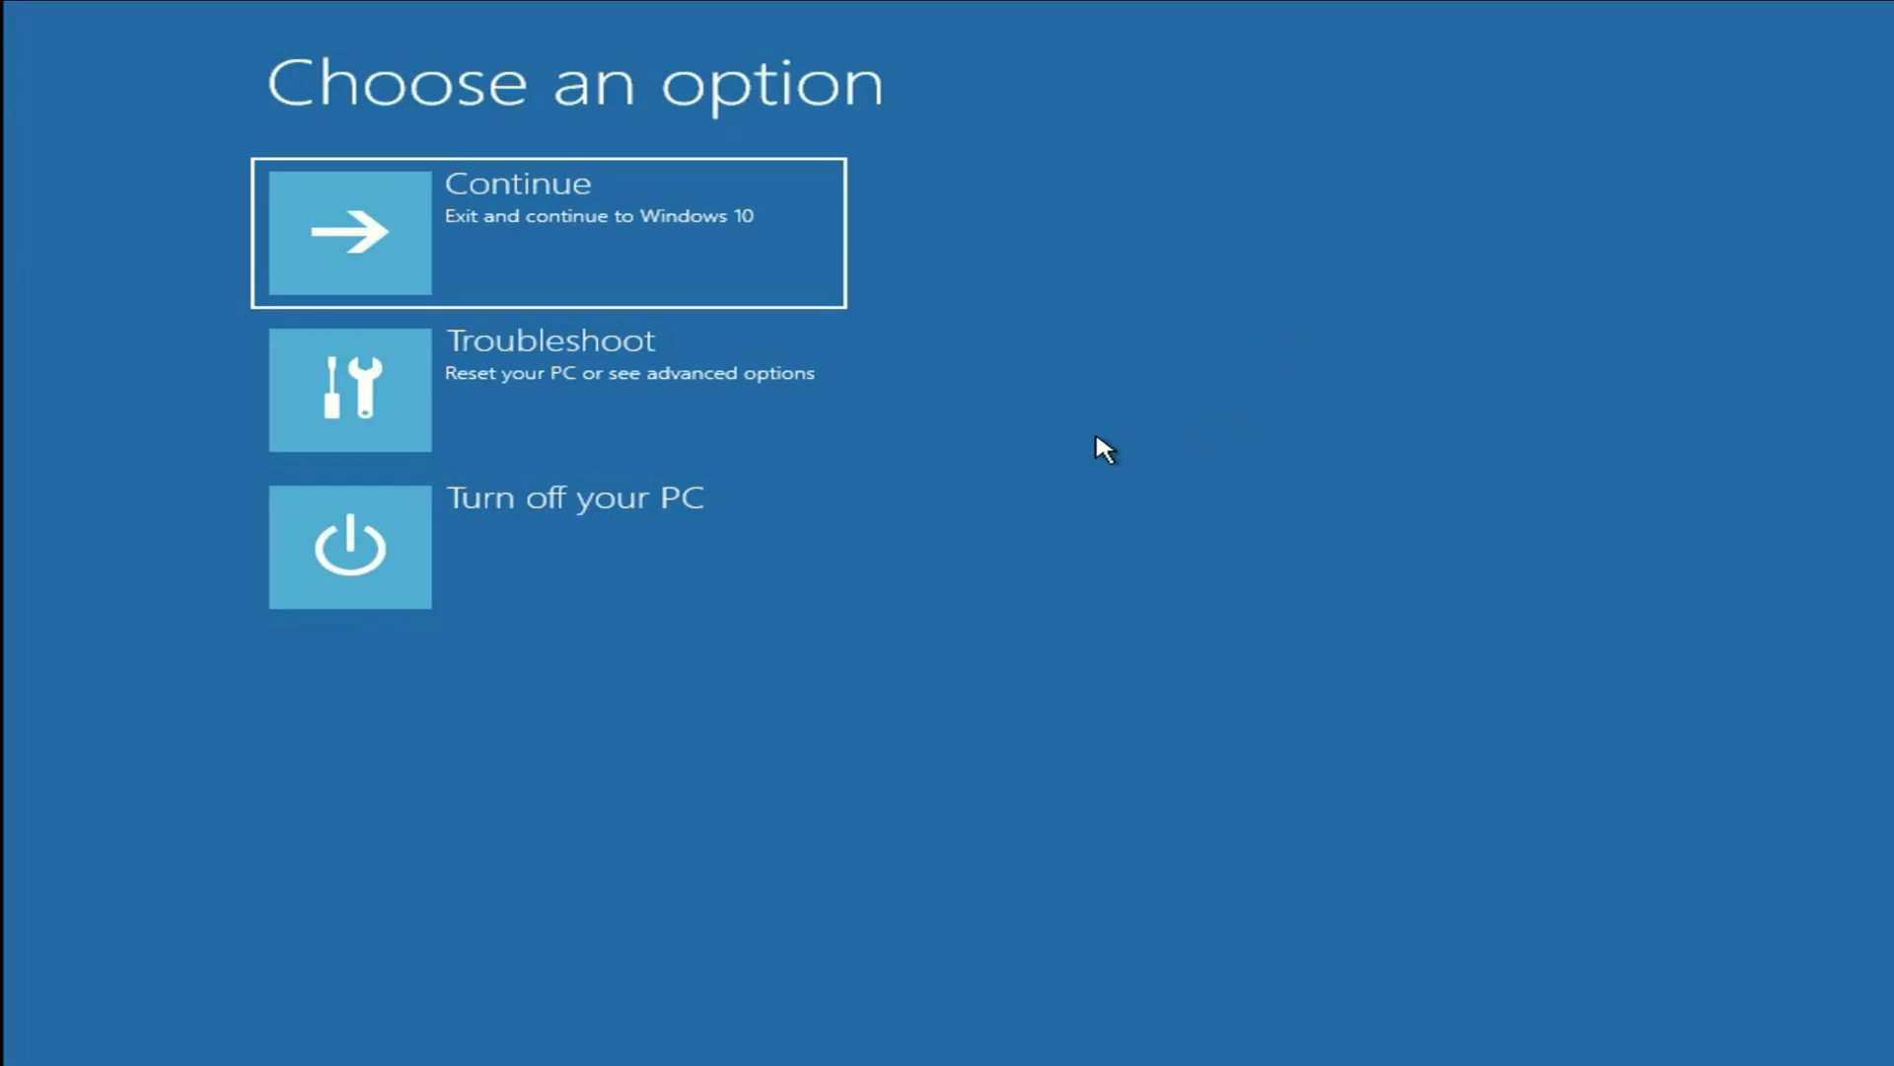
{"action": "left_click", "coordinate": [659, 412]}
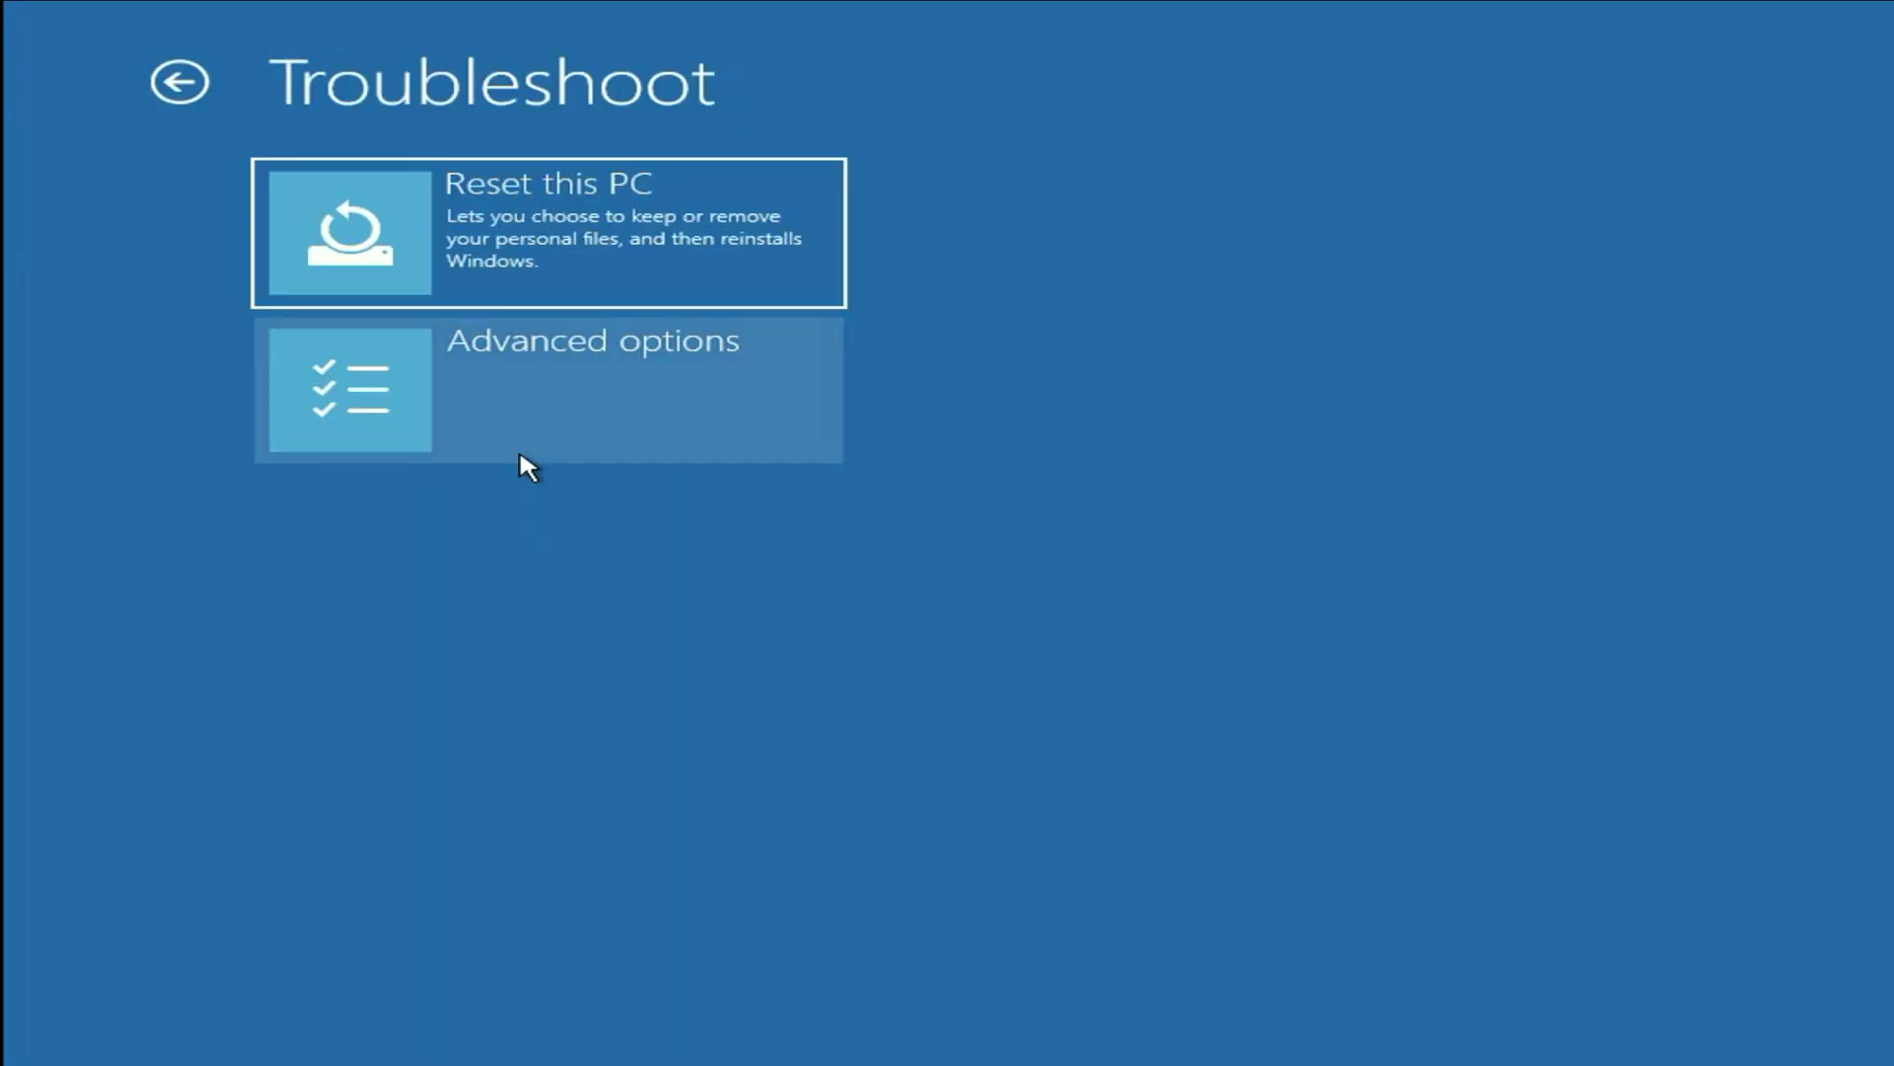
{"action": "left_click", "coordinate": [541, 396]}
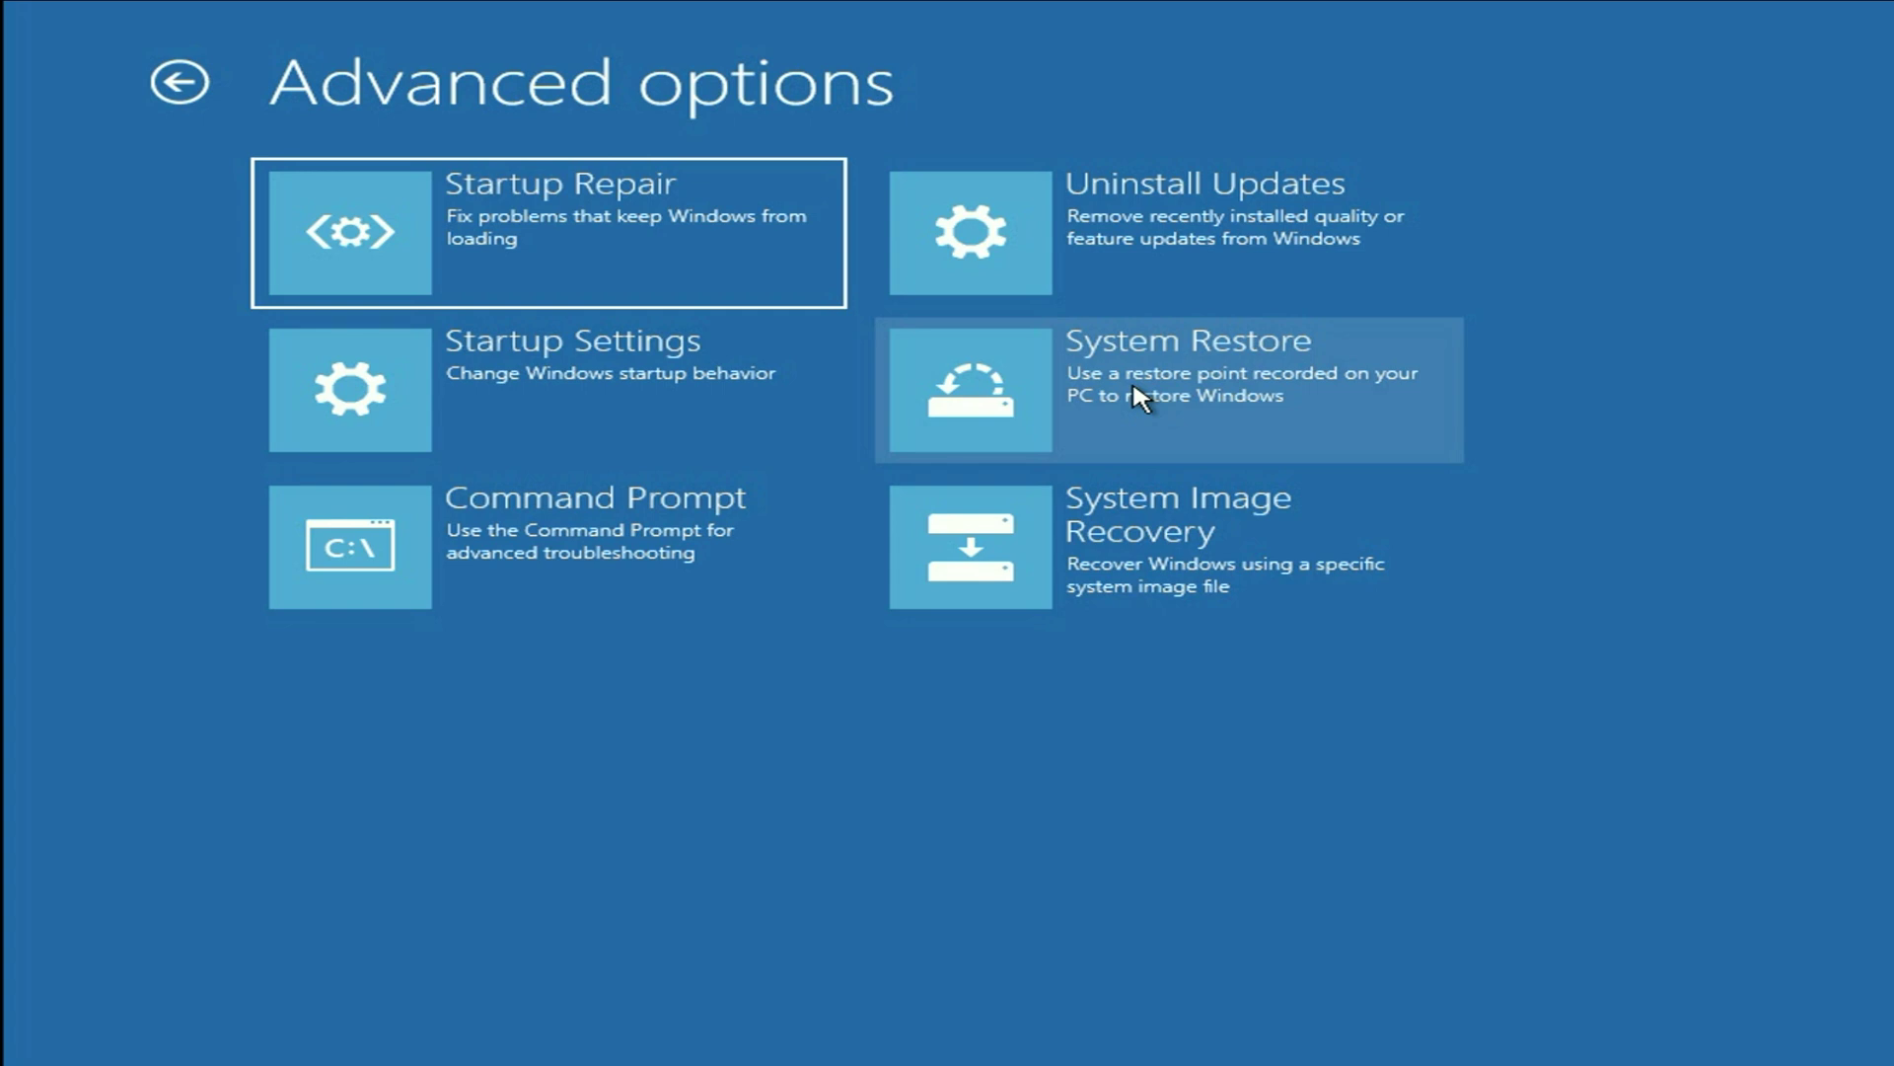
Launch System Restore as the local account with its password, find no restore points, and close it
{"action": "left_click", "coordinate": [1132, 387]}
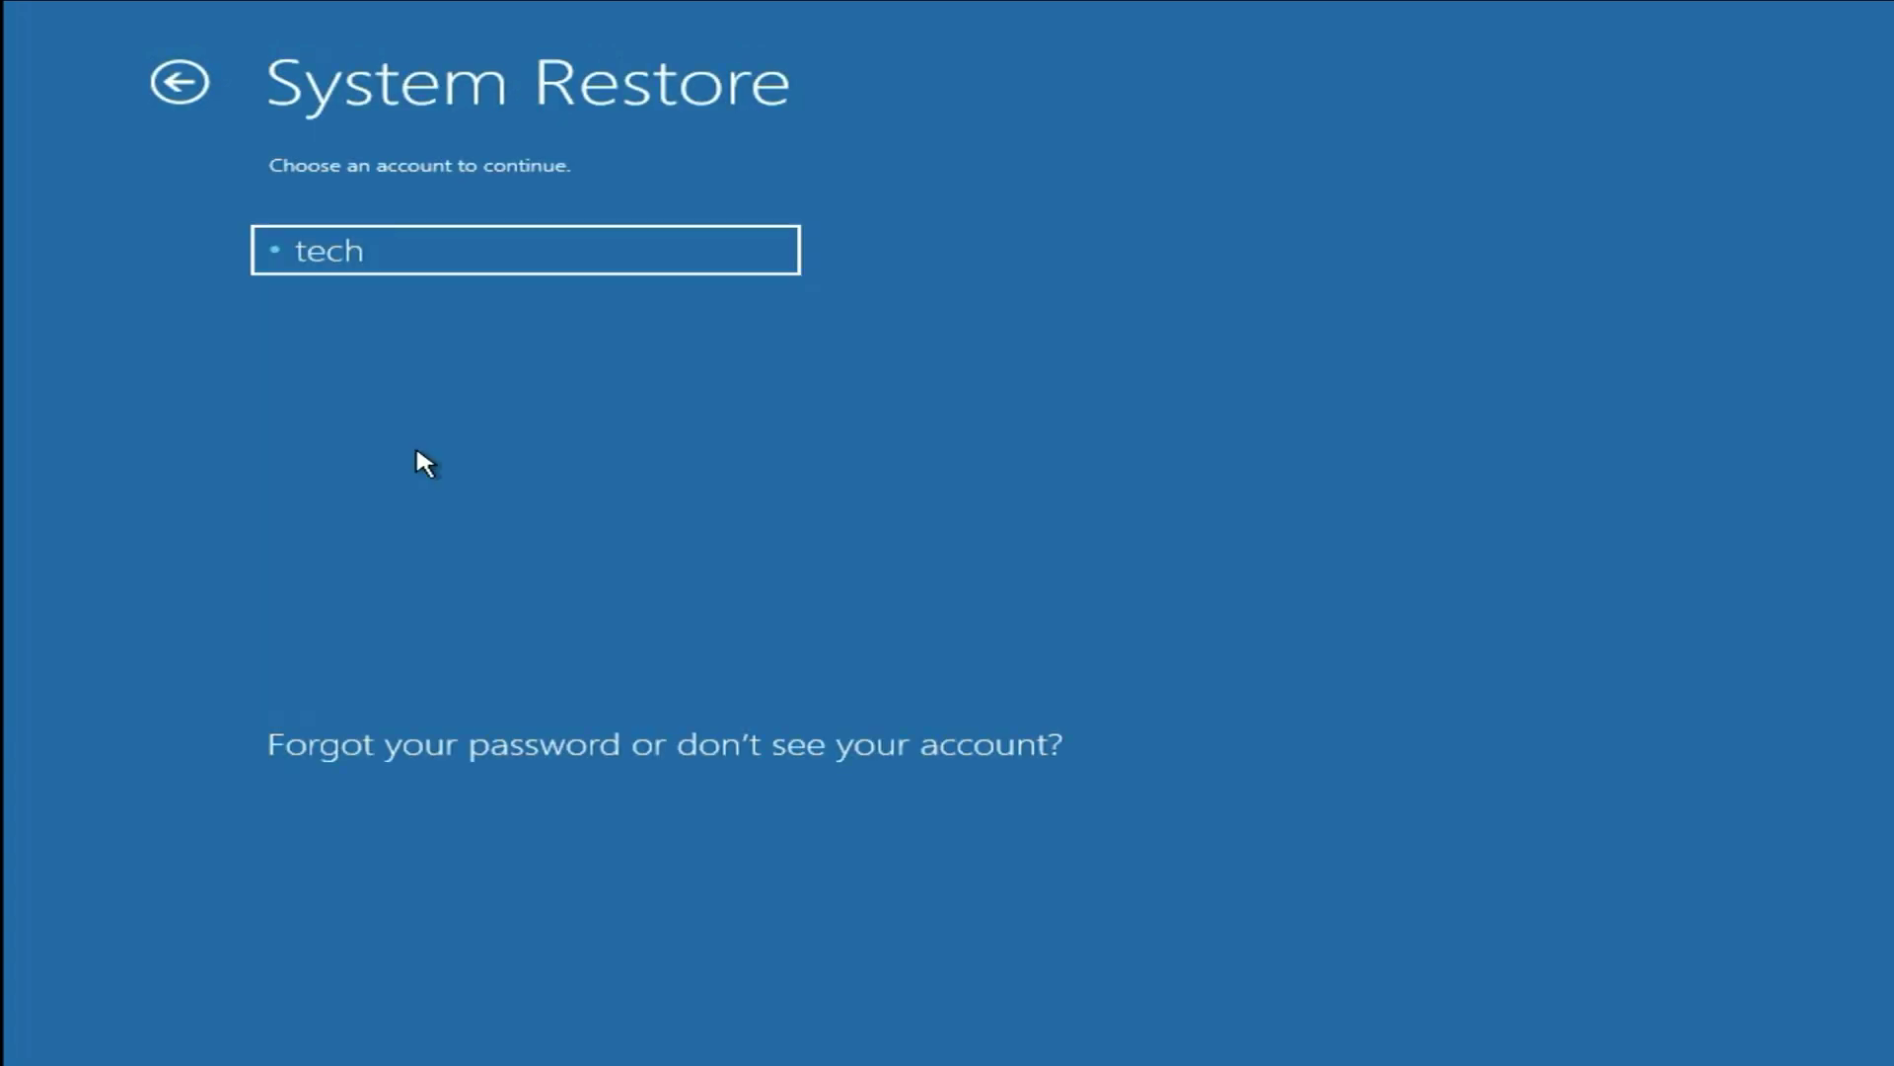
{"action": "left_click", "coordinate": [361, 261]}
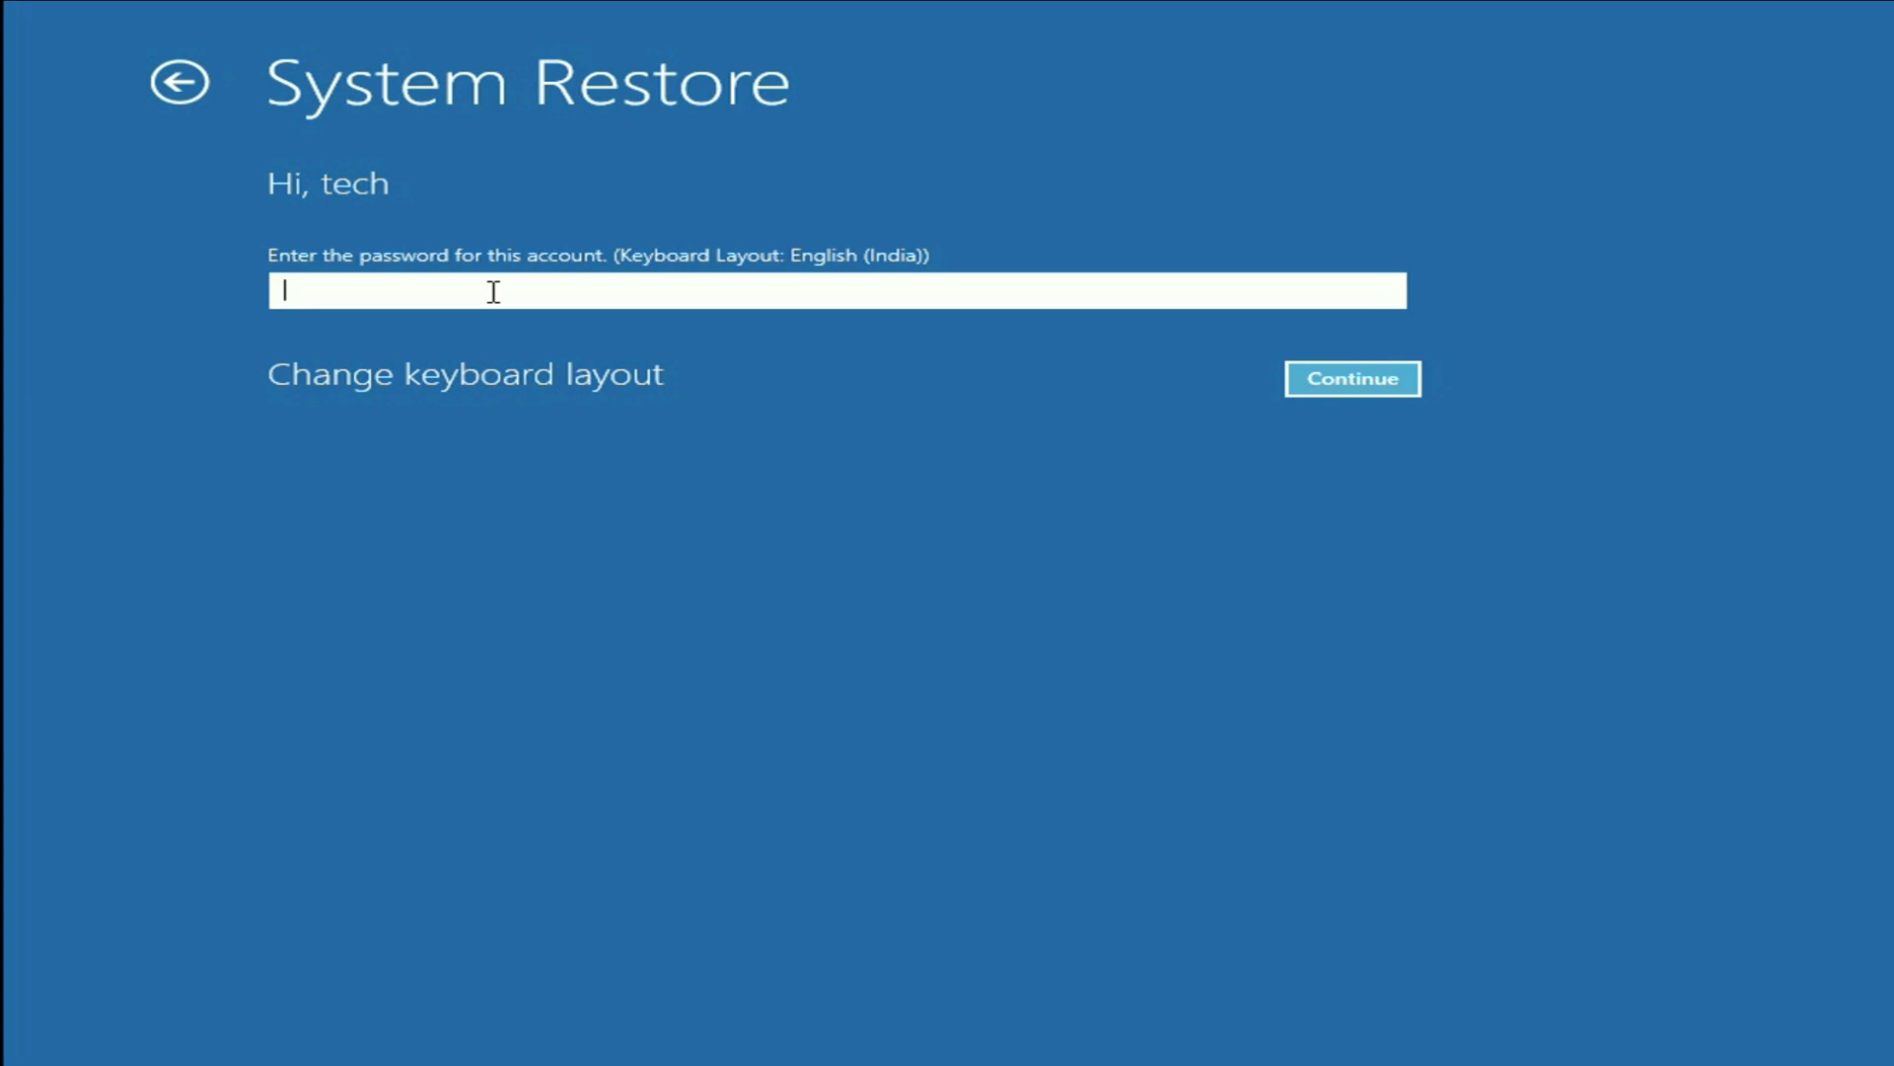
{"action": "left_click", "coordinate": [1390, 385]}
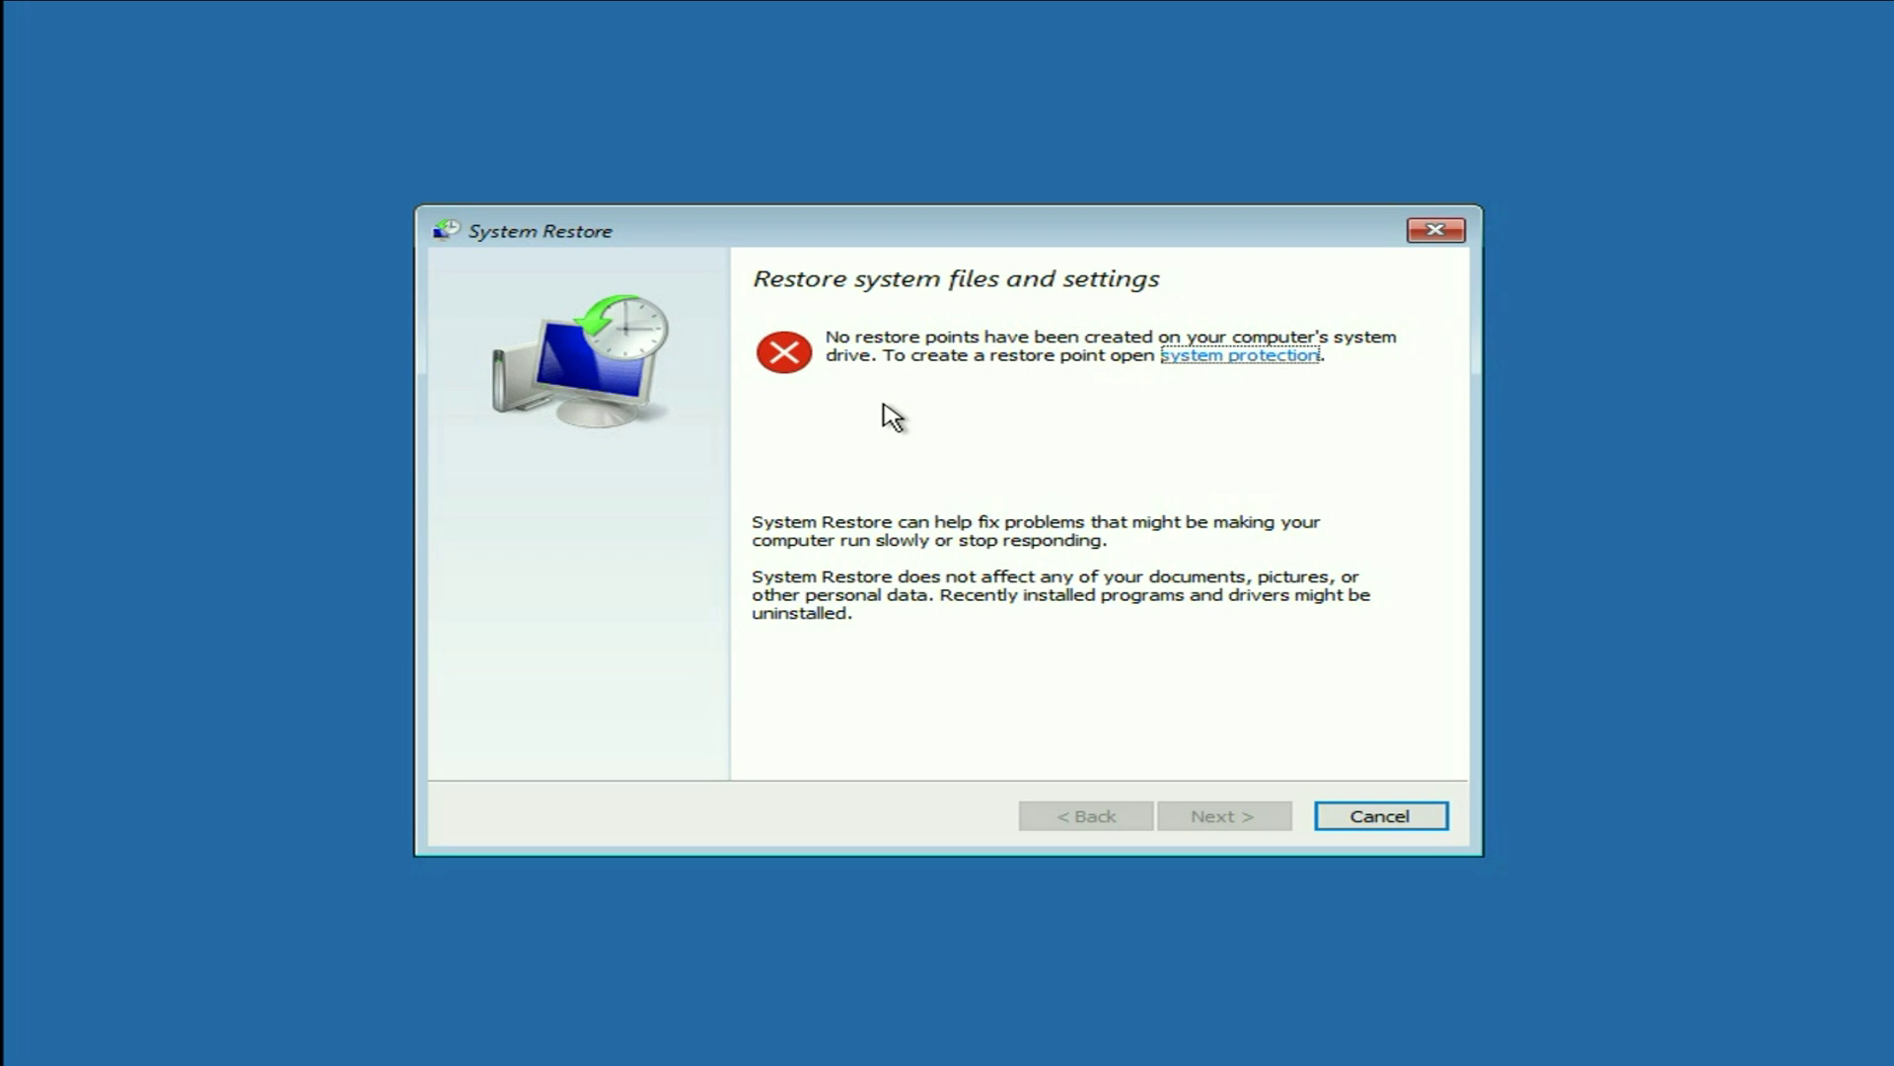
{"action": "left_click", "coordinate": [1381, 816]}
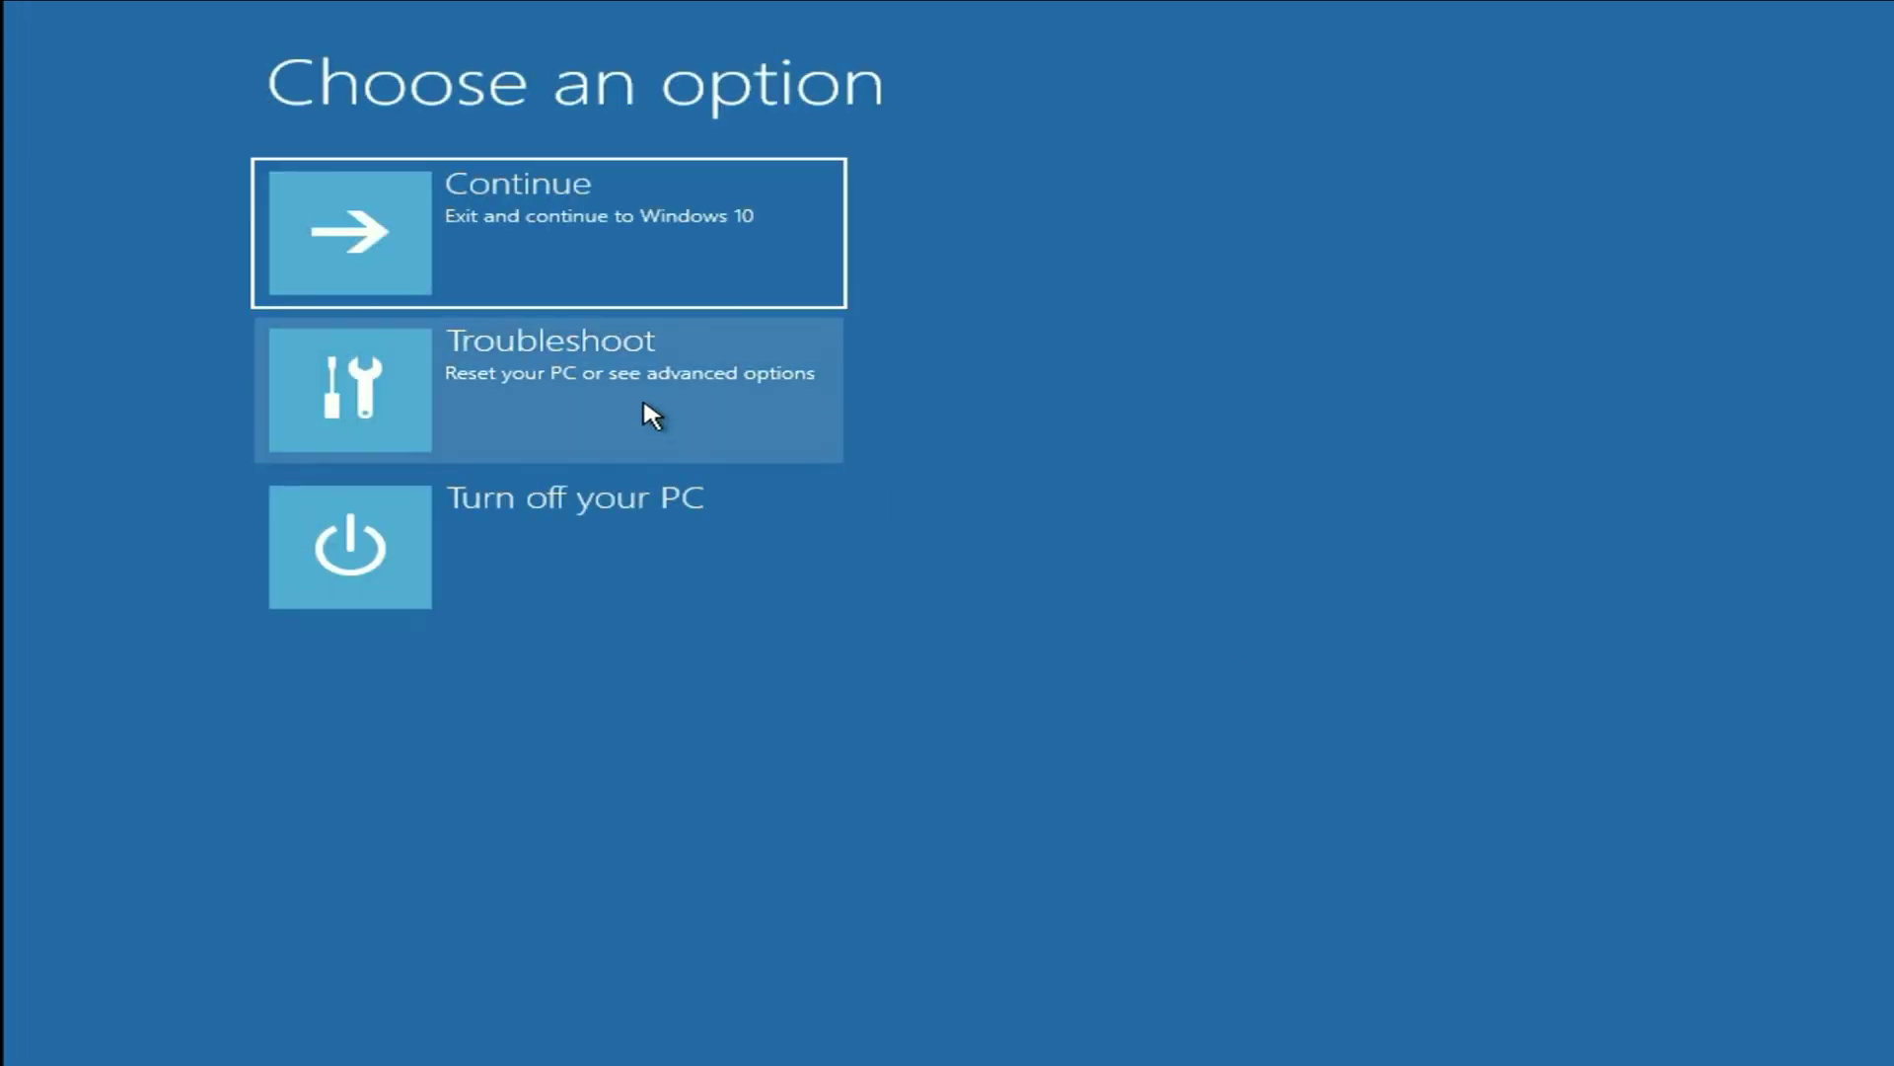
Run Startup Repair from Troubleshoot > Advanced options and let it diagnose the PC
{"action": "left_click", "coordinate": [604, 367]}
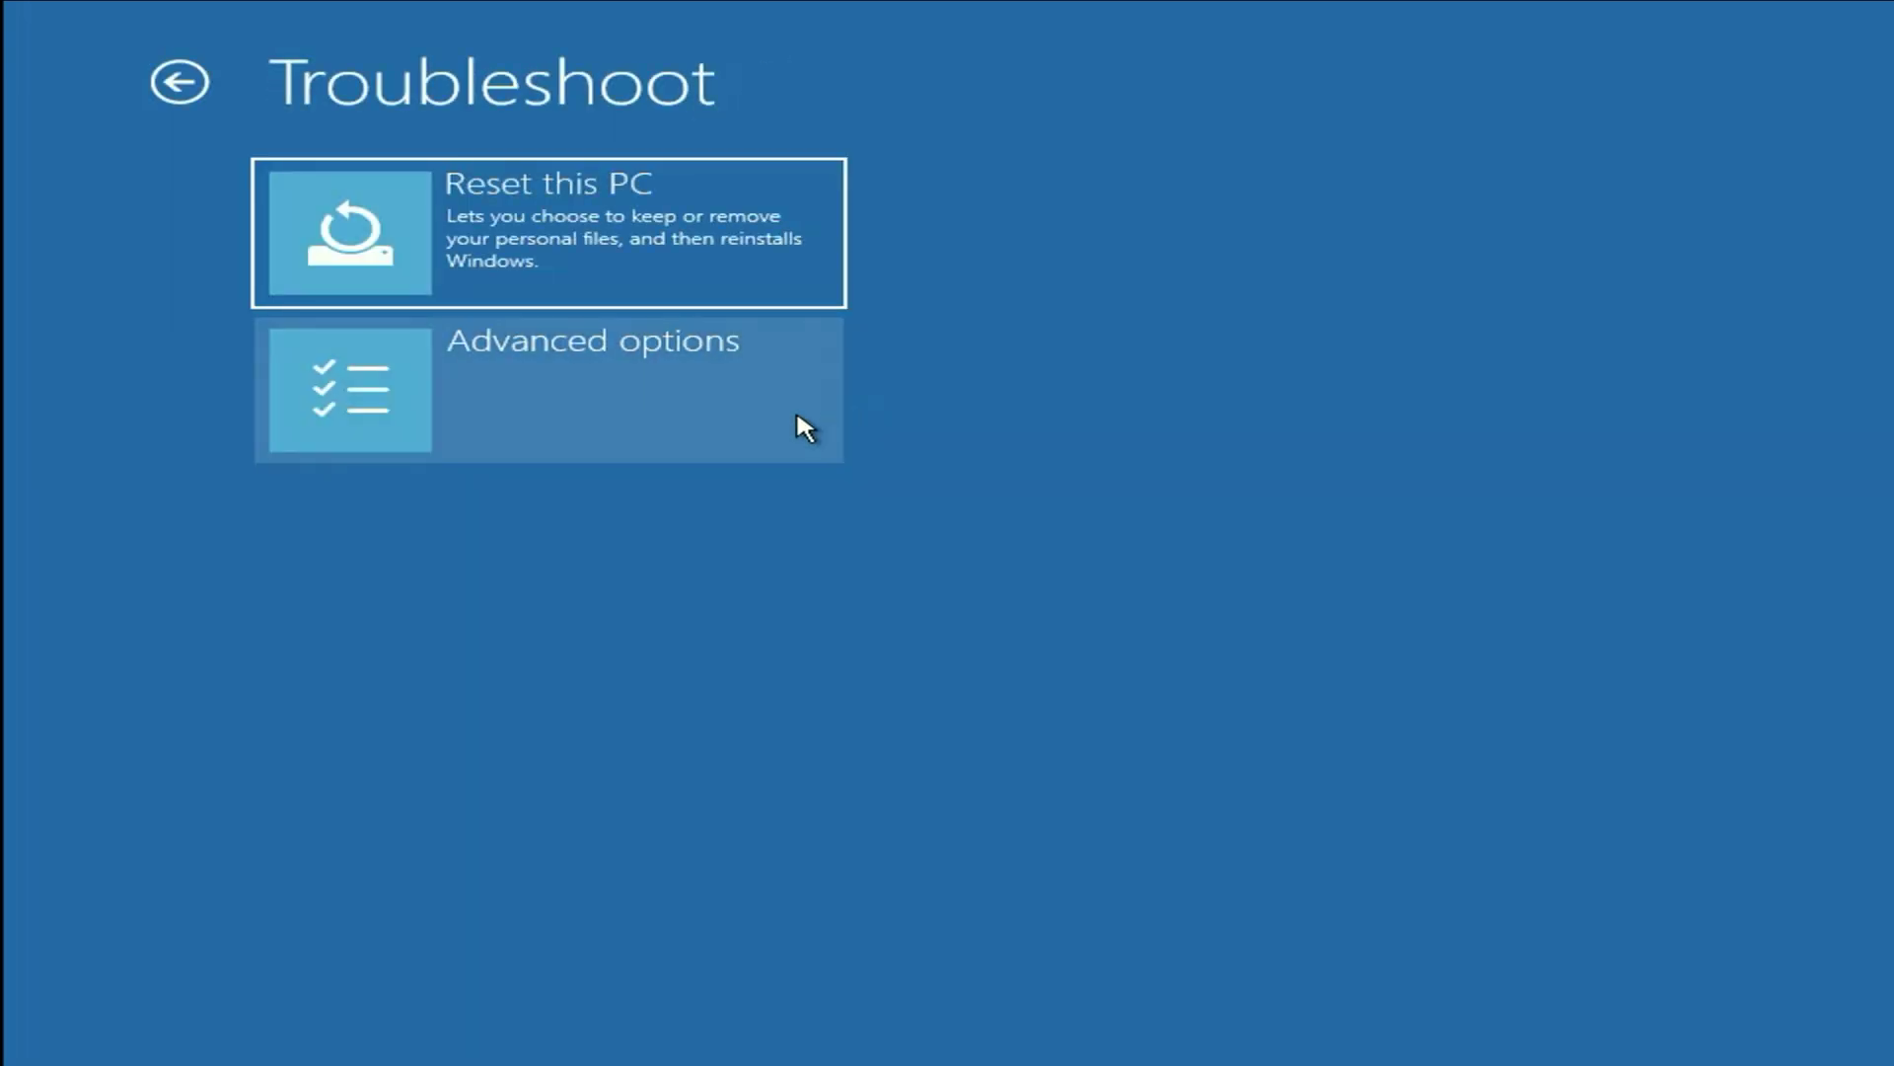
{"action": "left_click", "coordinate": [726, 385]}
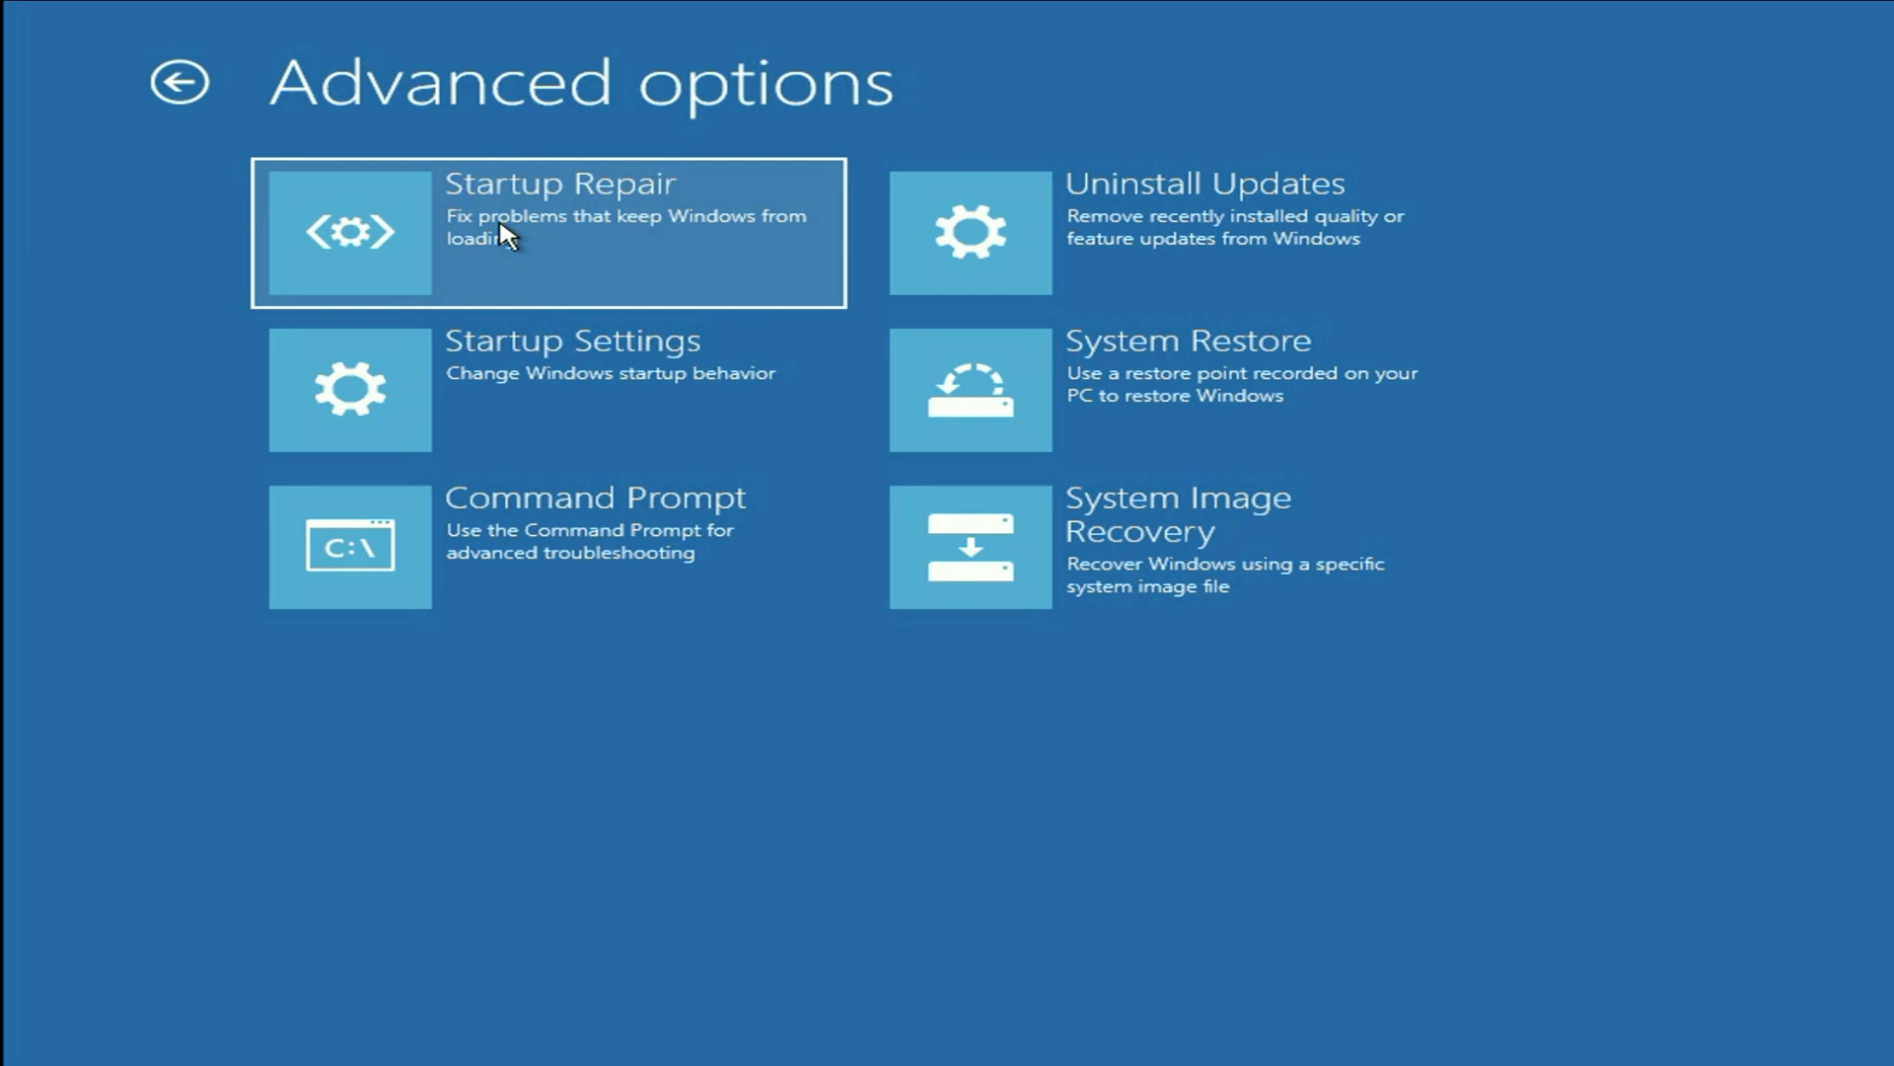
{"action": "left_click", "coordinate": [507, 236]}
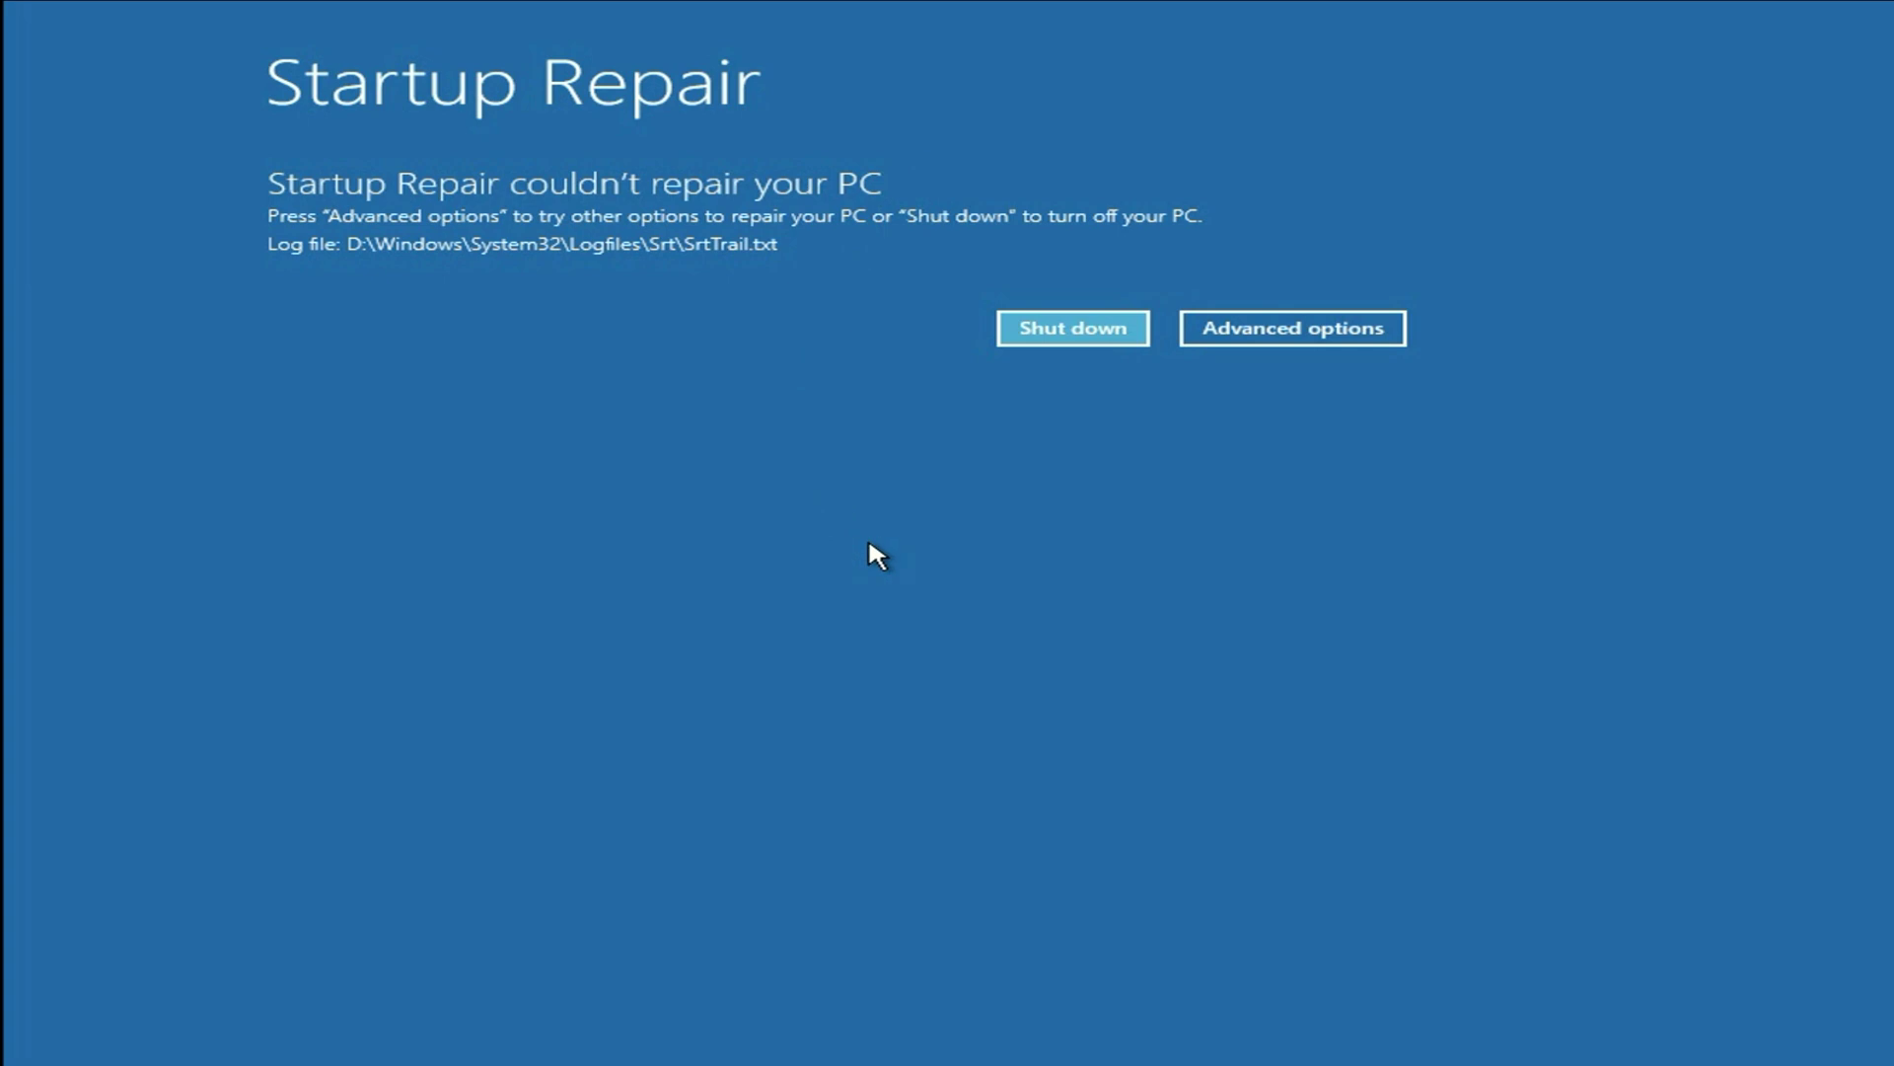
Go back through Troubleshoot > Advanced options to reach the Startup Settings page
{"action": "left_click", "coordinate": [1350, 340]}
{"action": "left_click", "coordinate": [637, 424]}
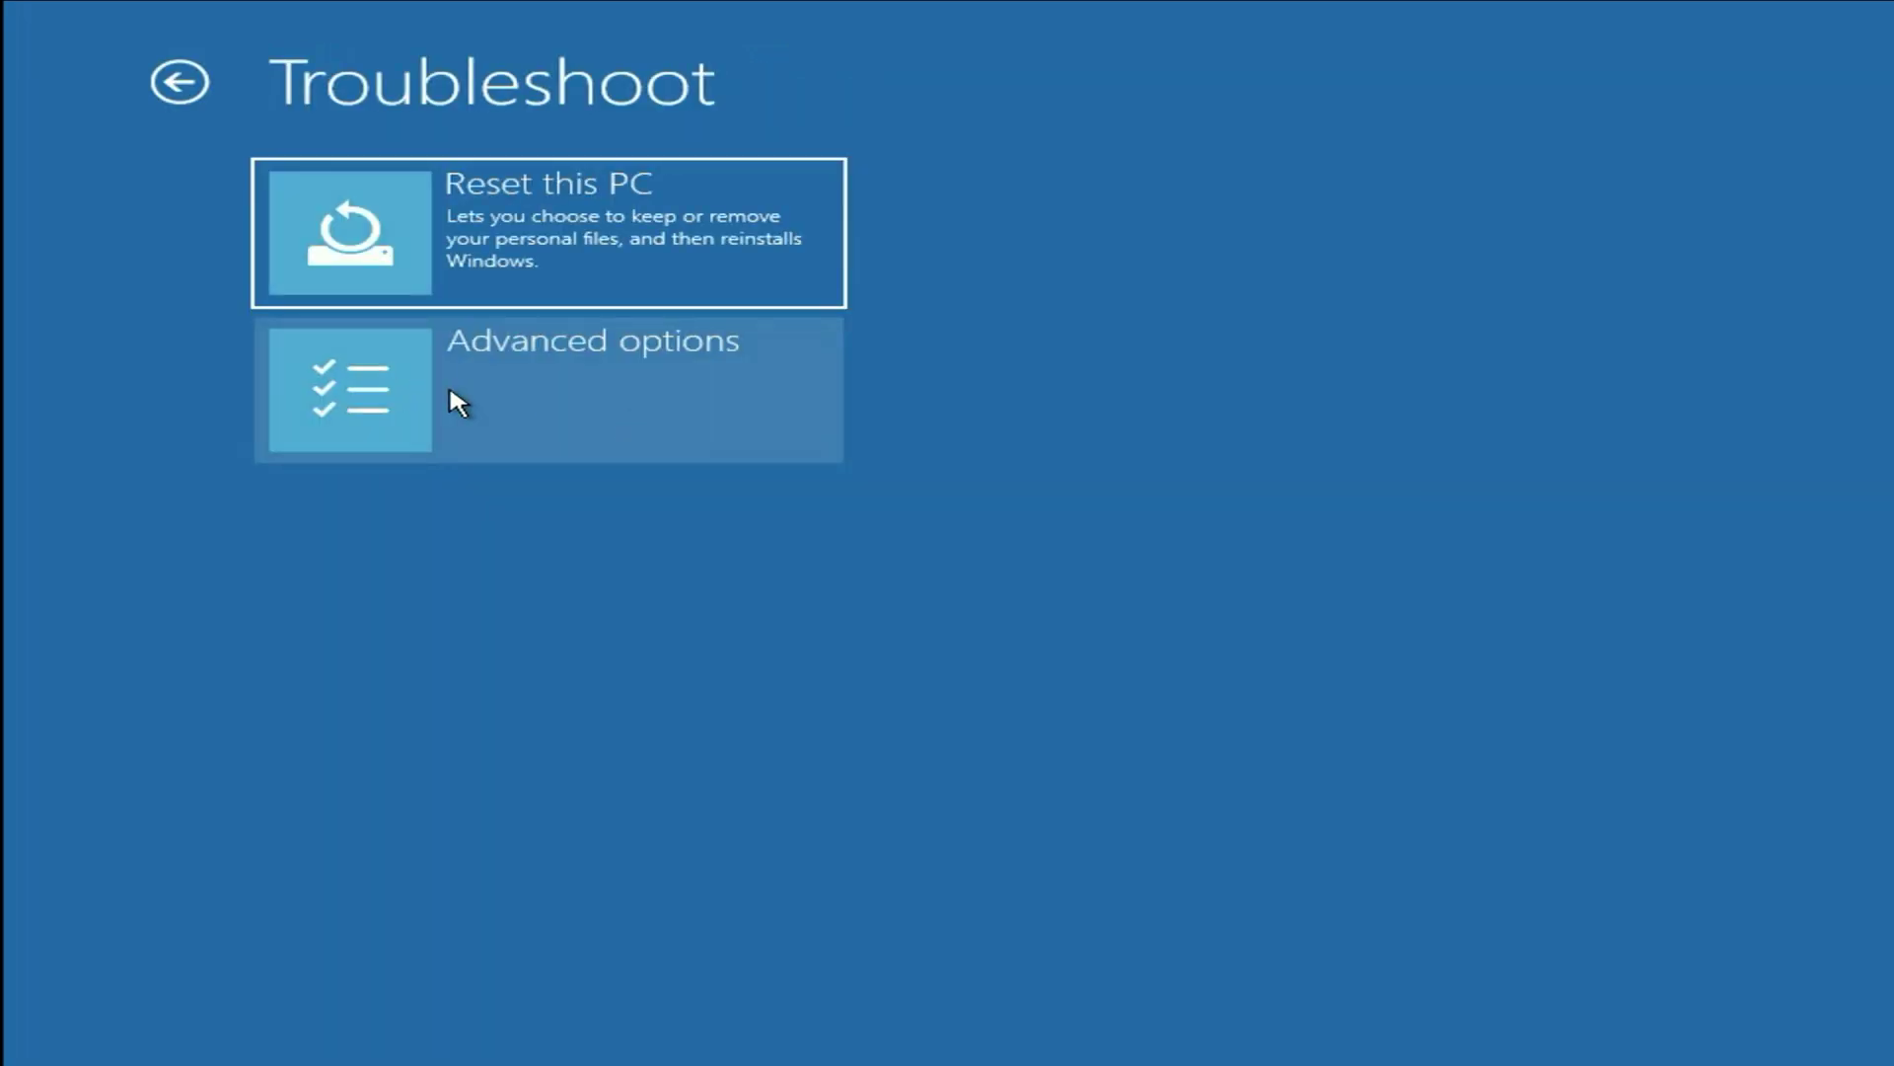
{"action": "left_click", "coordinate": [625, 379]}
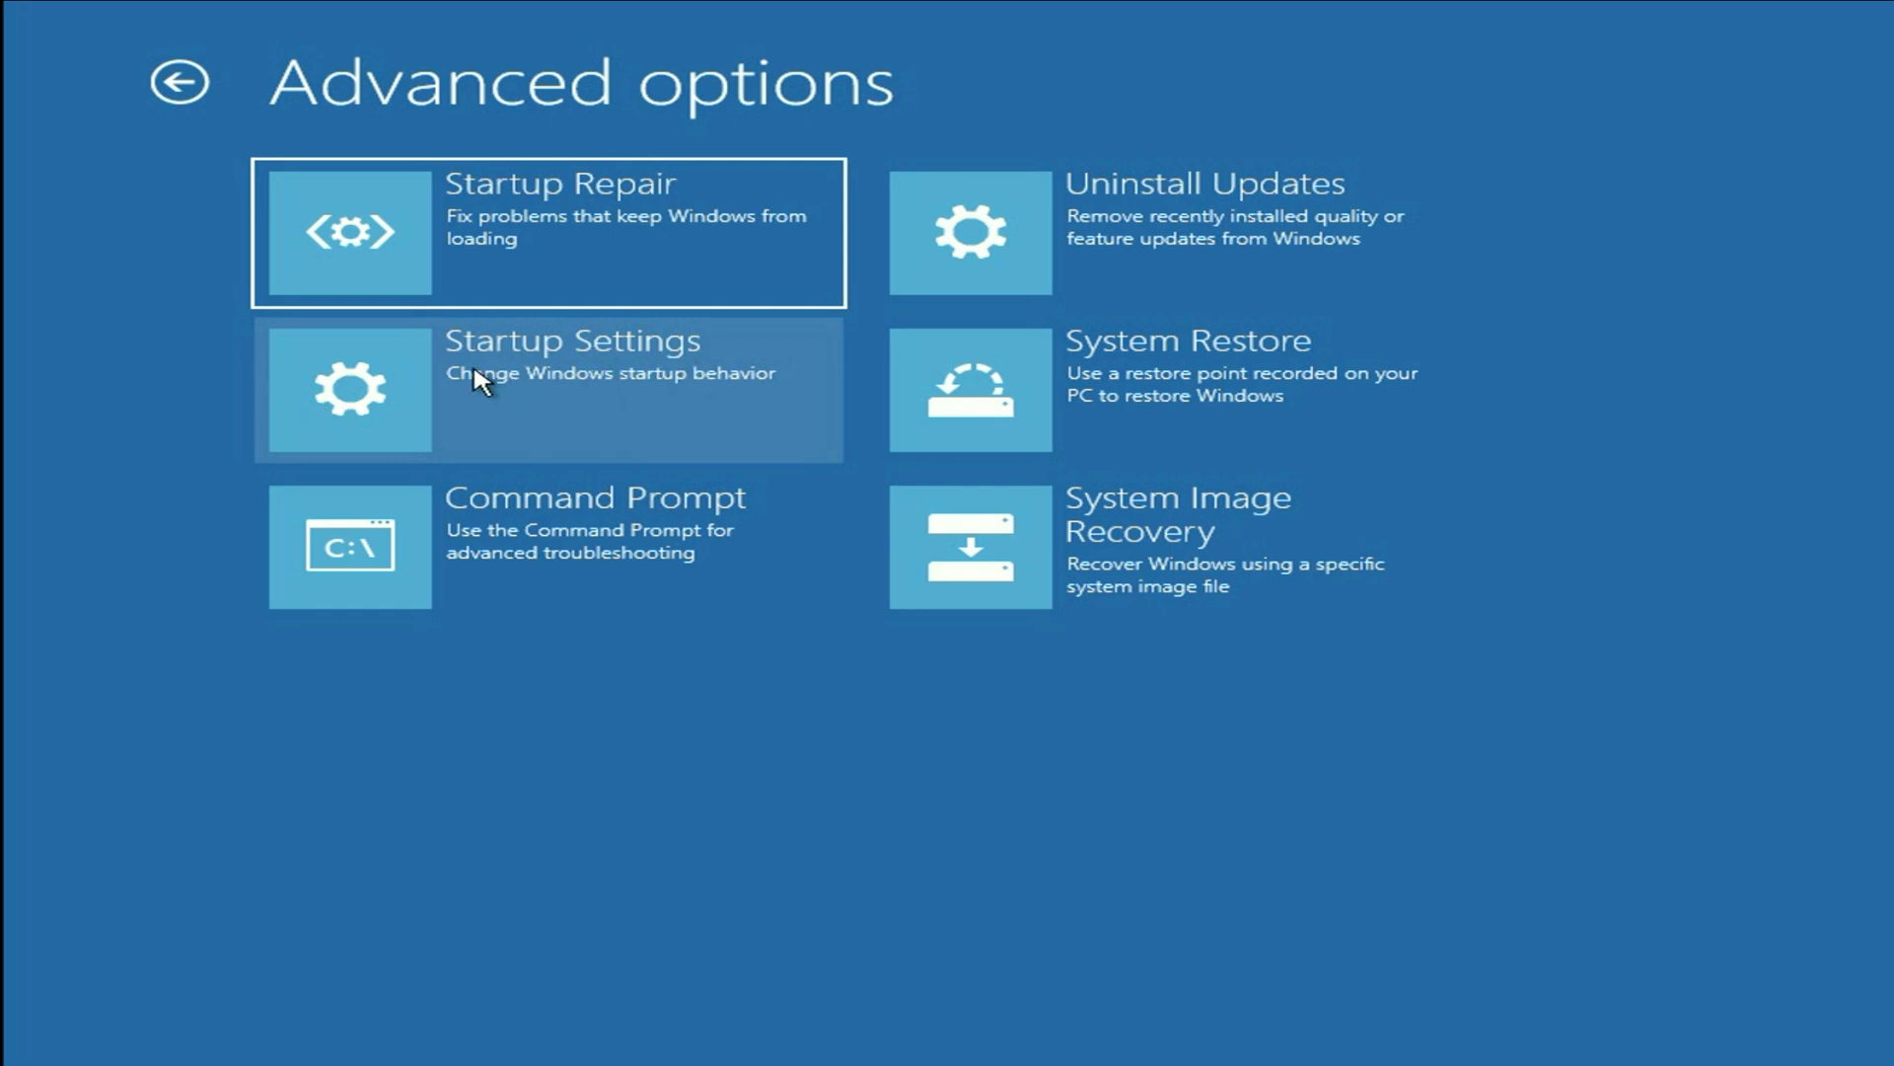
{"action": "left_click", "coordinate": [559, 375]}
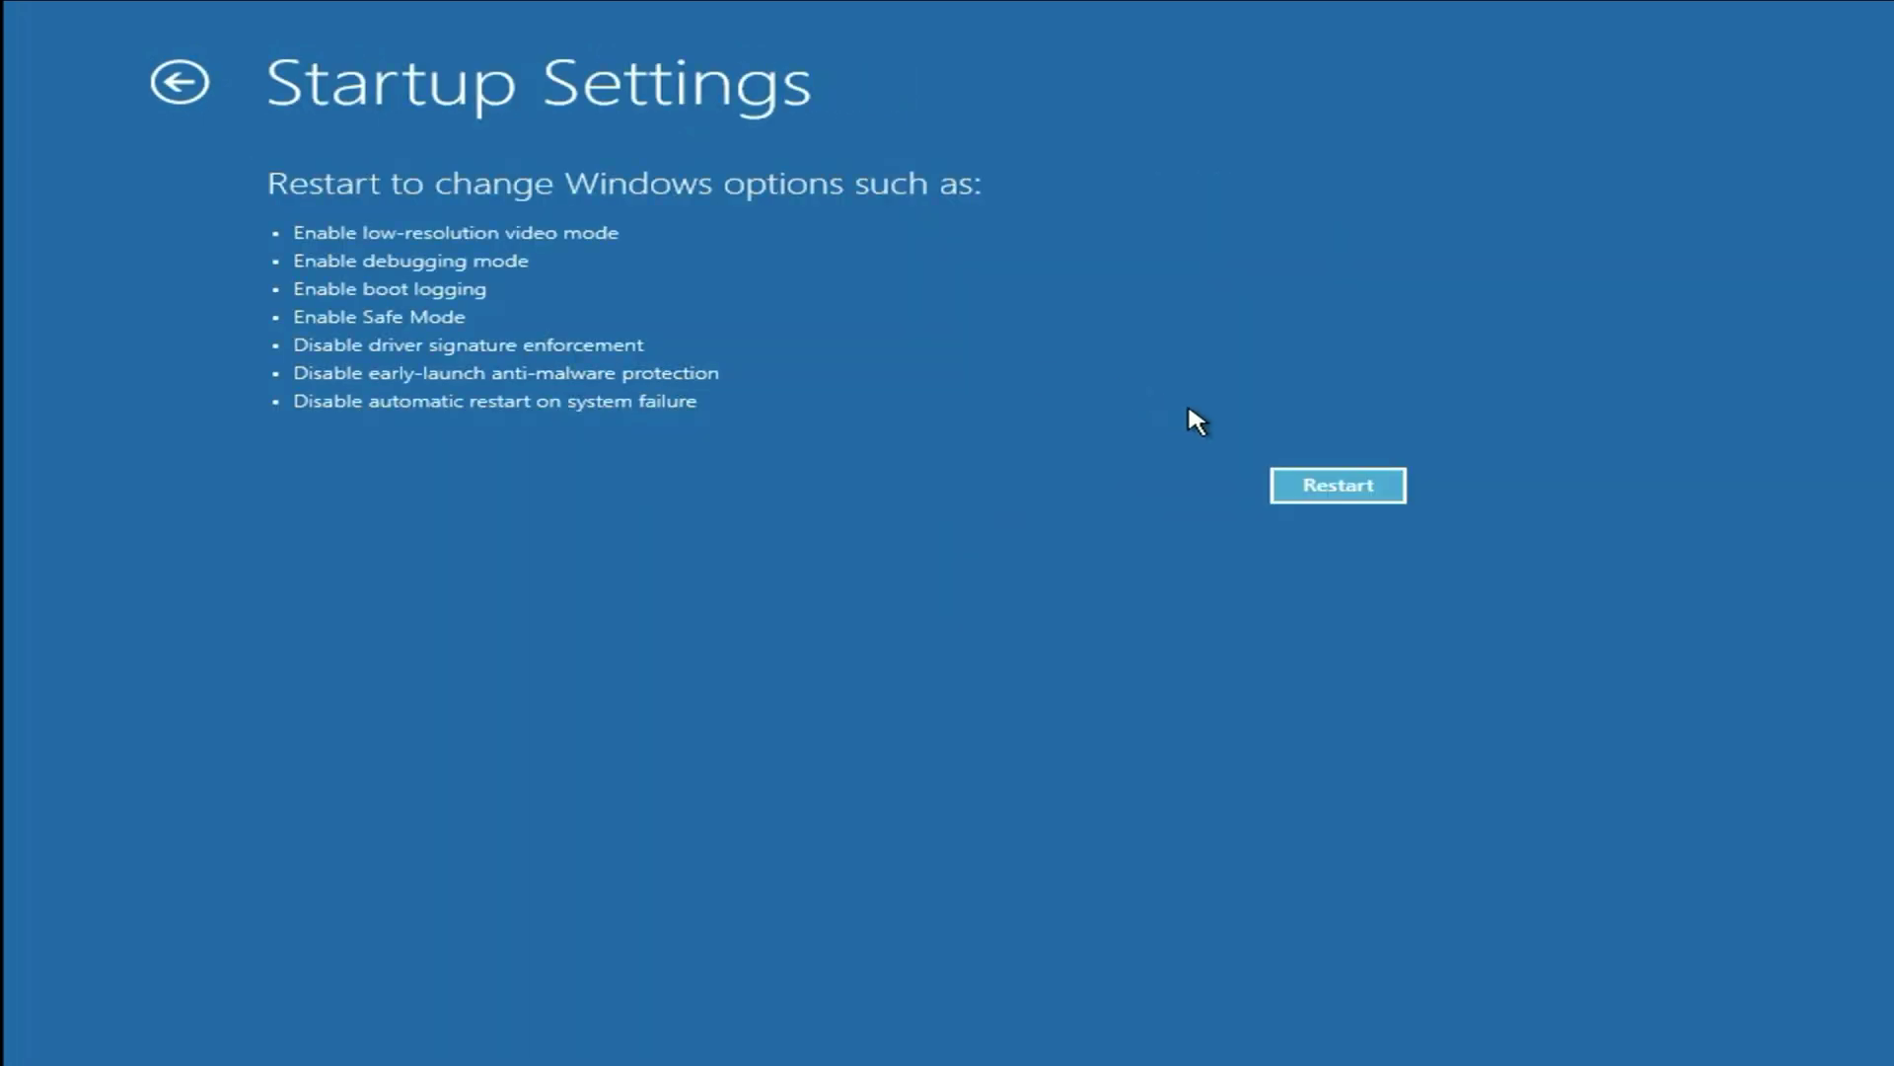
Restart from Startup Settings to boot Windows into Safe Mode
{"action": "left_click", "coordinate": [1283, 484]}
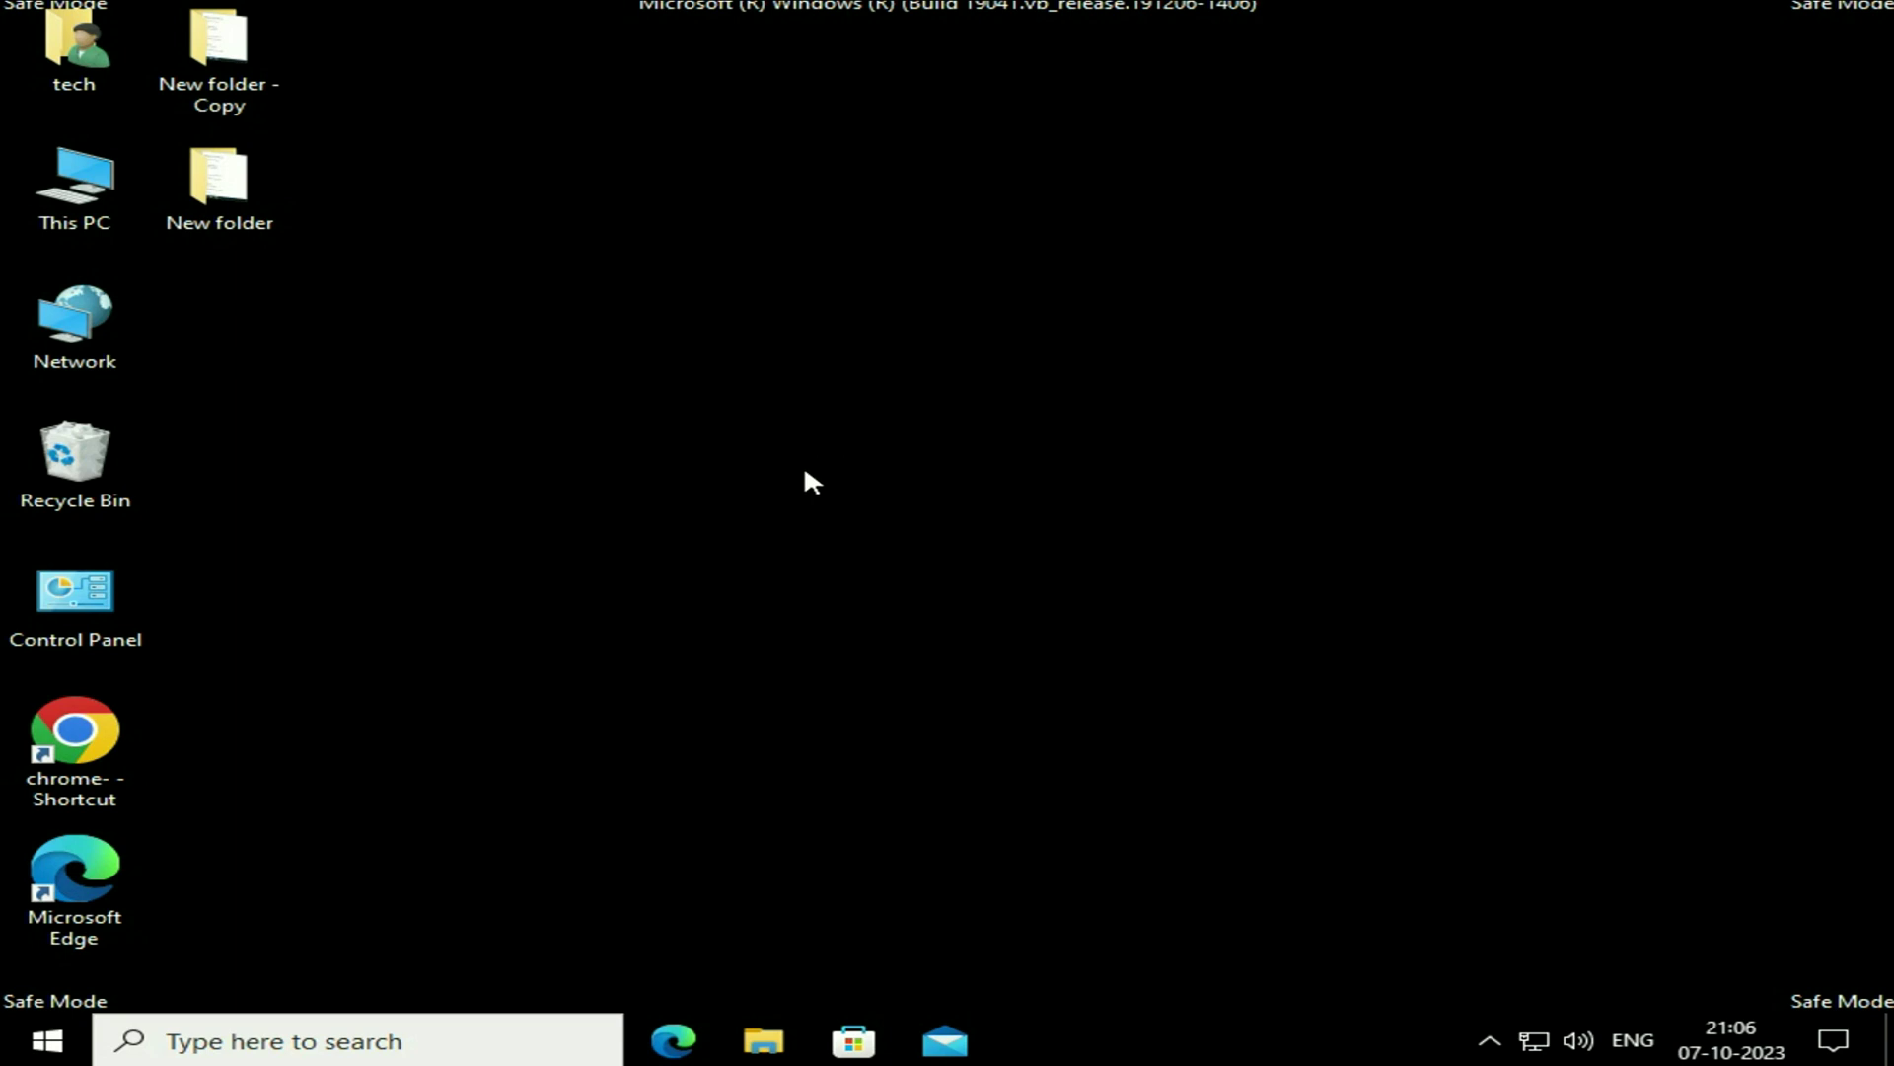
Search the Start menu for 'contr' and launch Control Panel
{"action": "left_click", "coordinate": [45, 1048]}
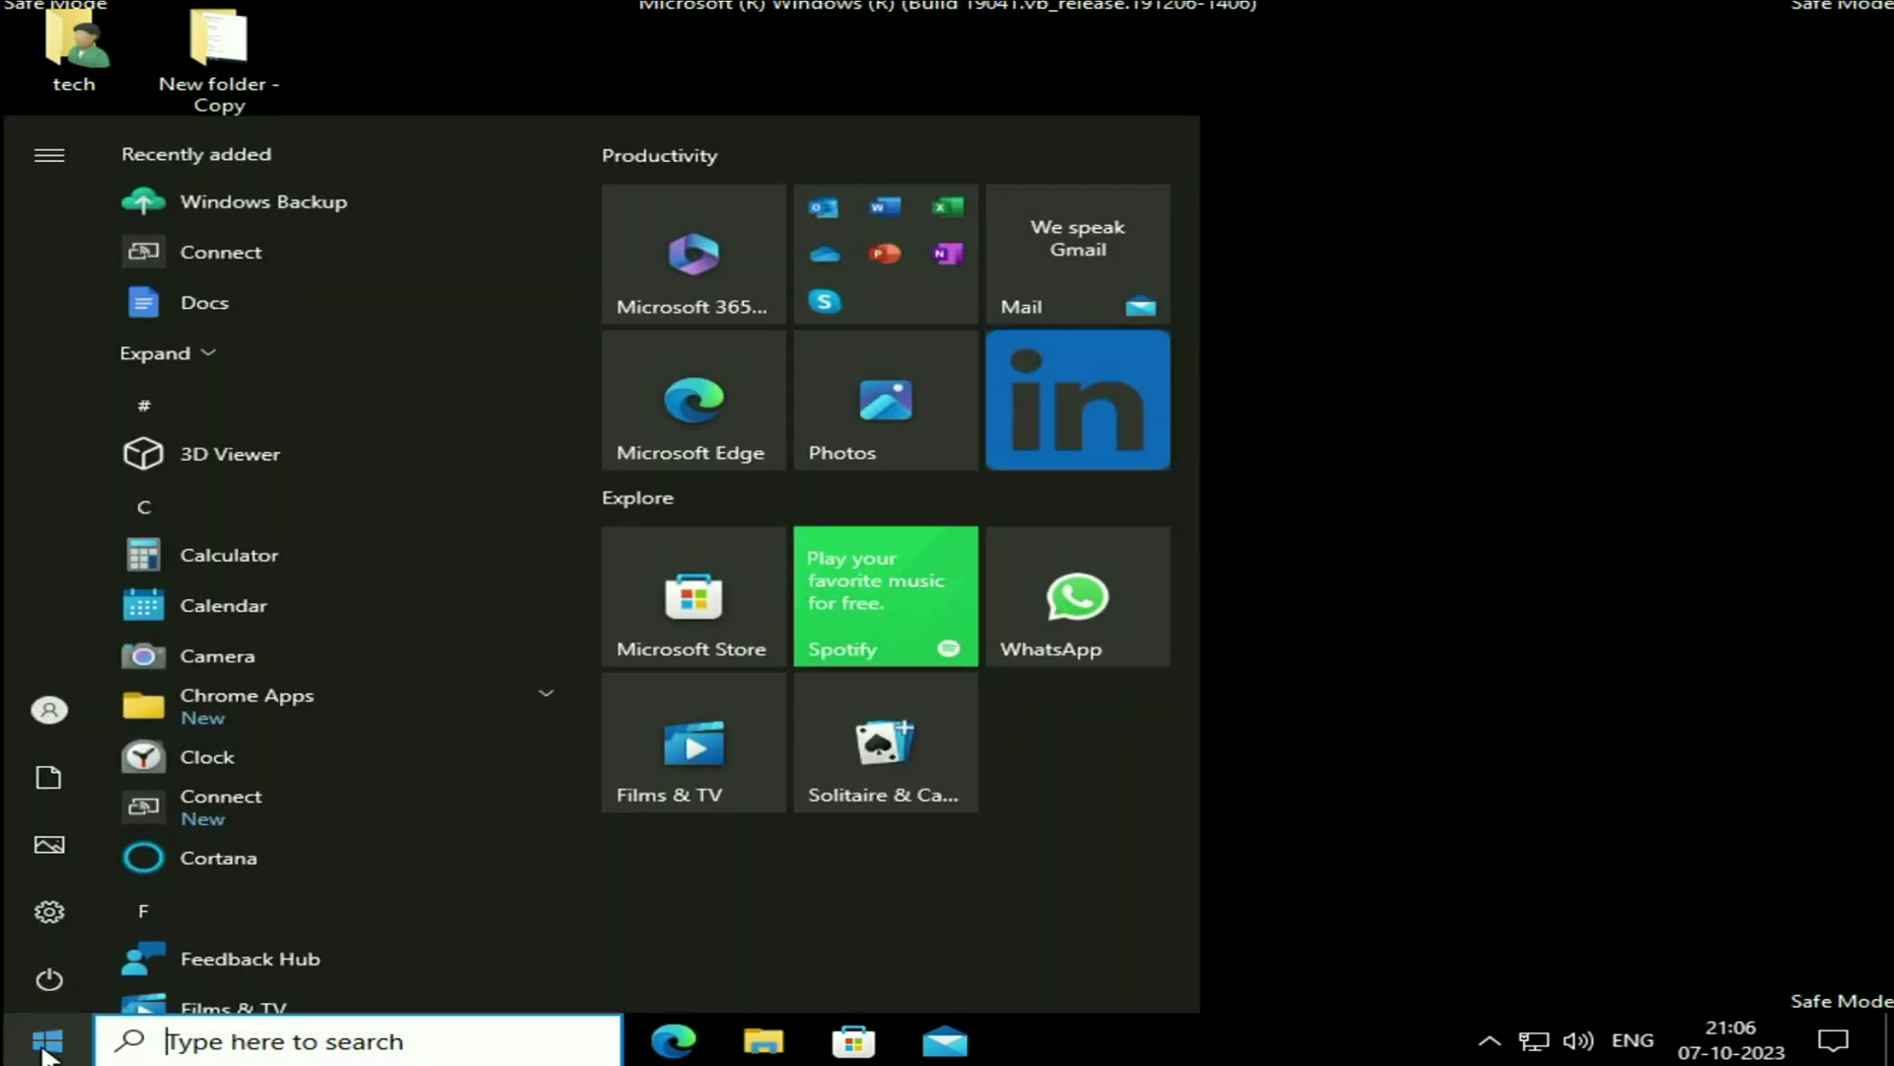
{"action": "type", "text": "c"}
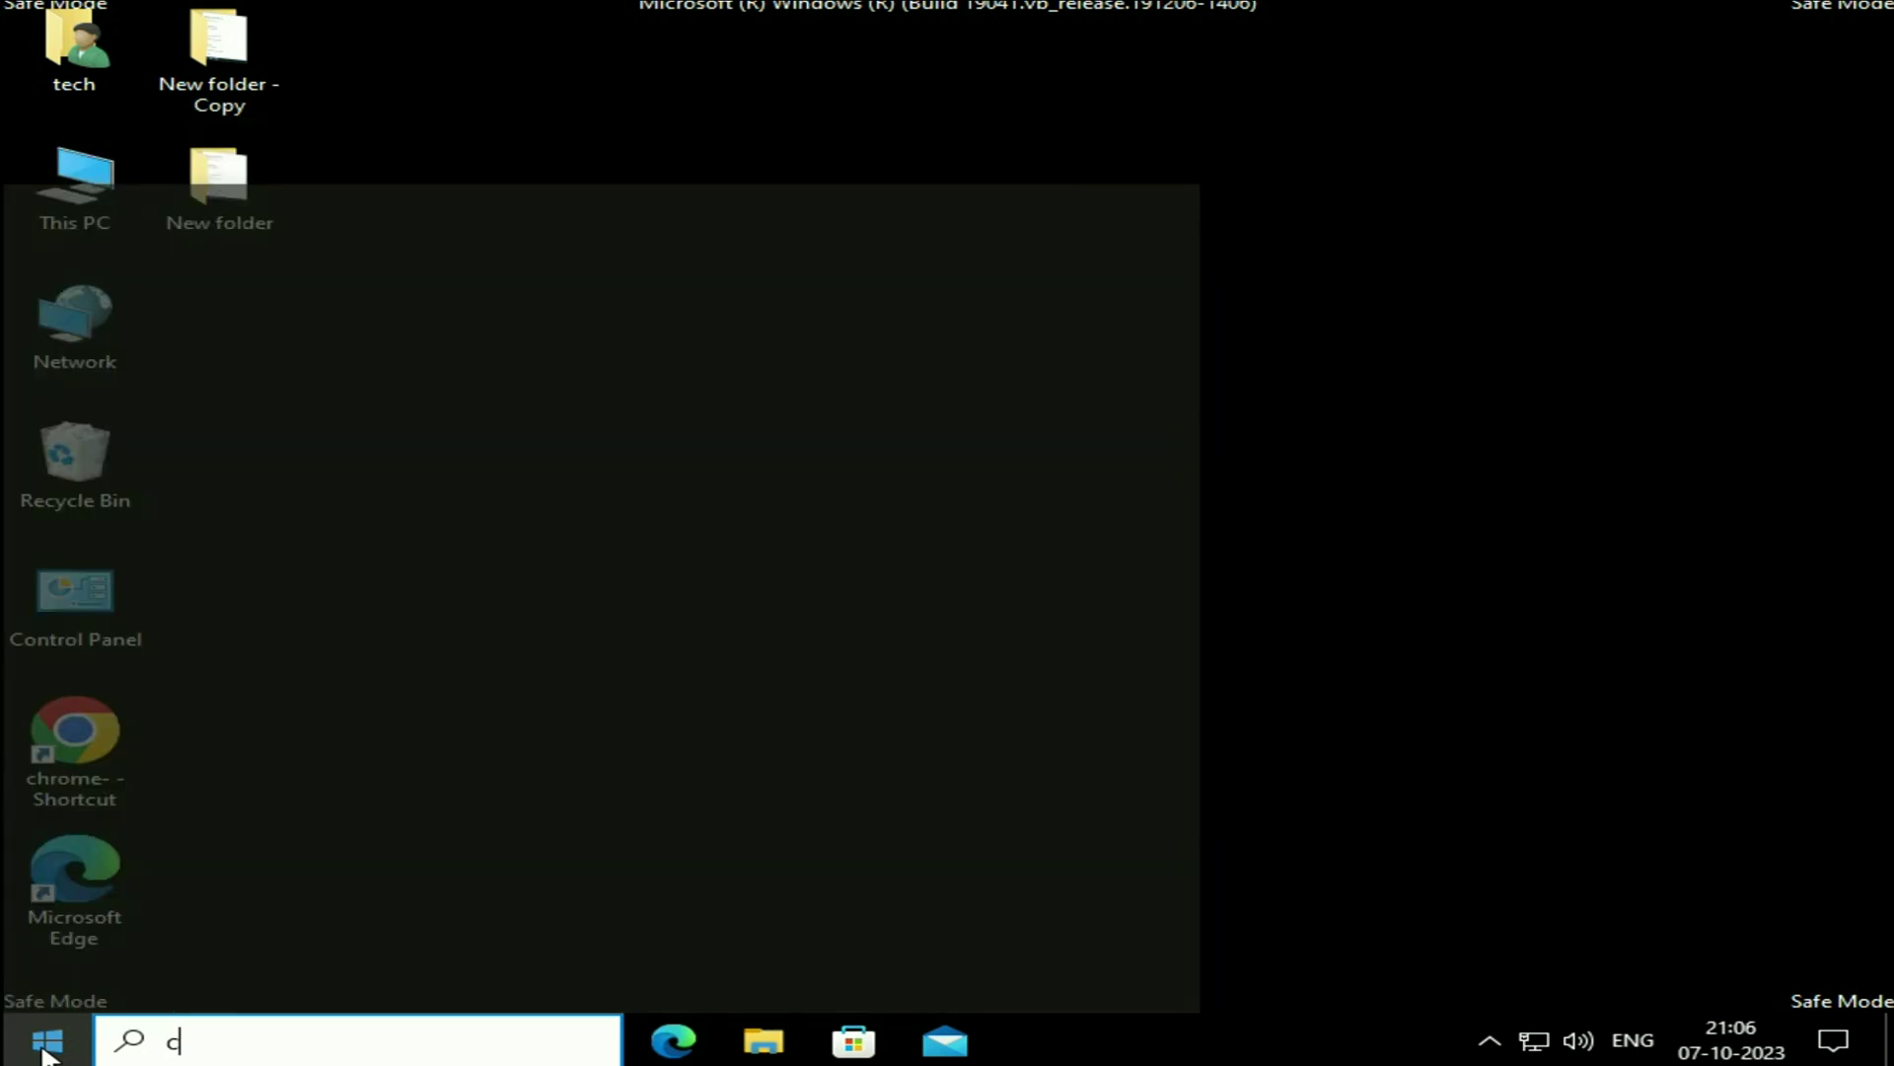
{"action": "type", "text": "ontro"}
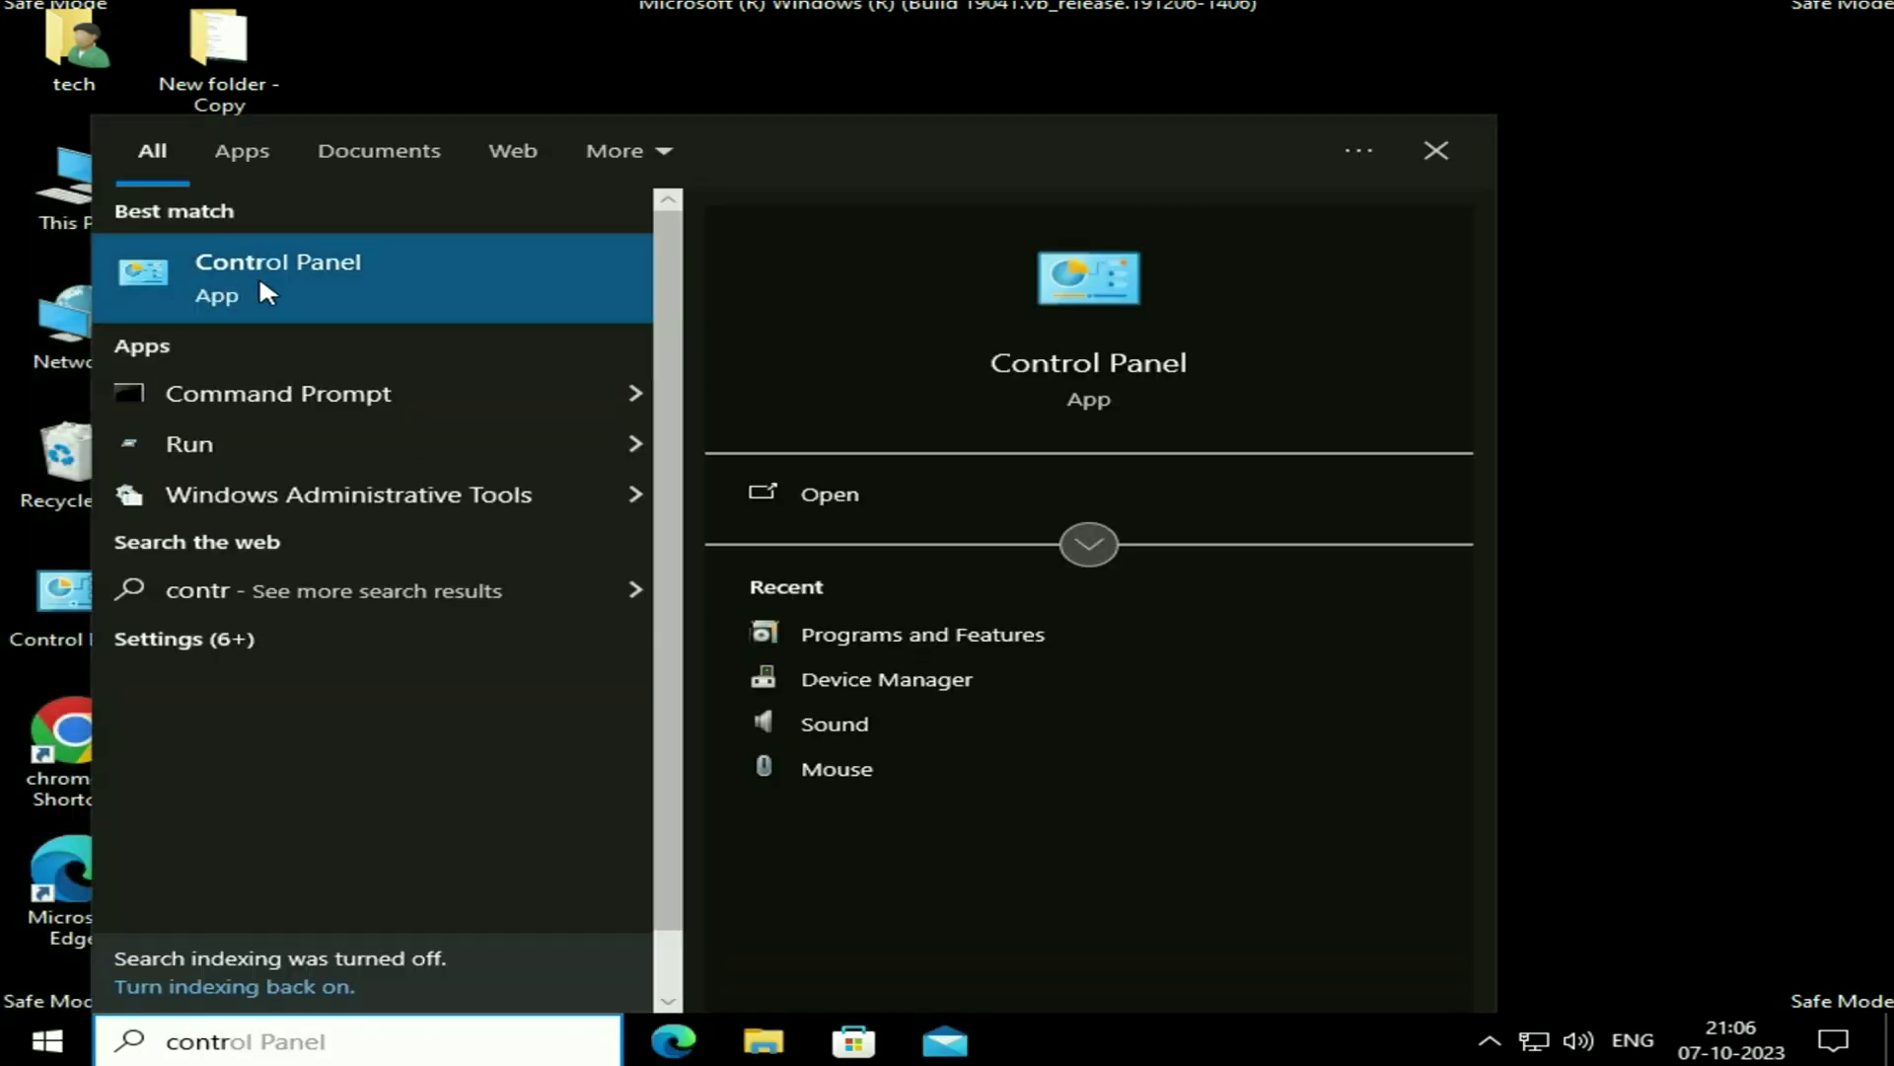
{"action": "left_click", "coordinate": [259, 275]}
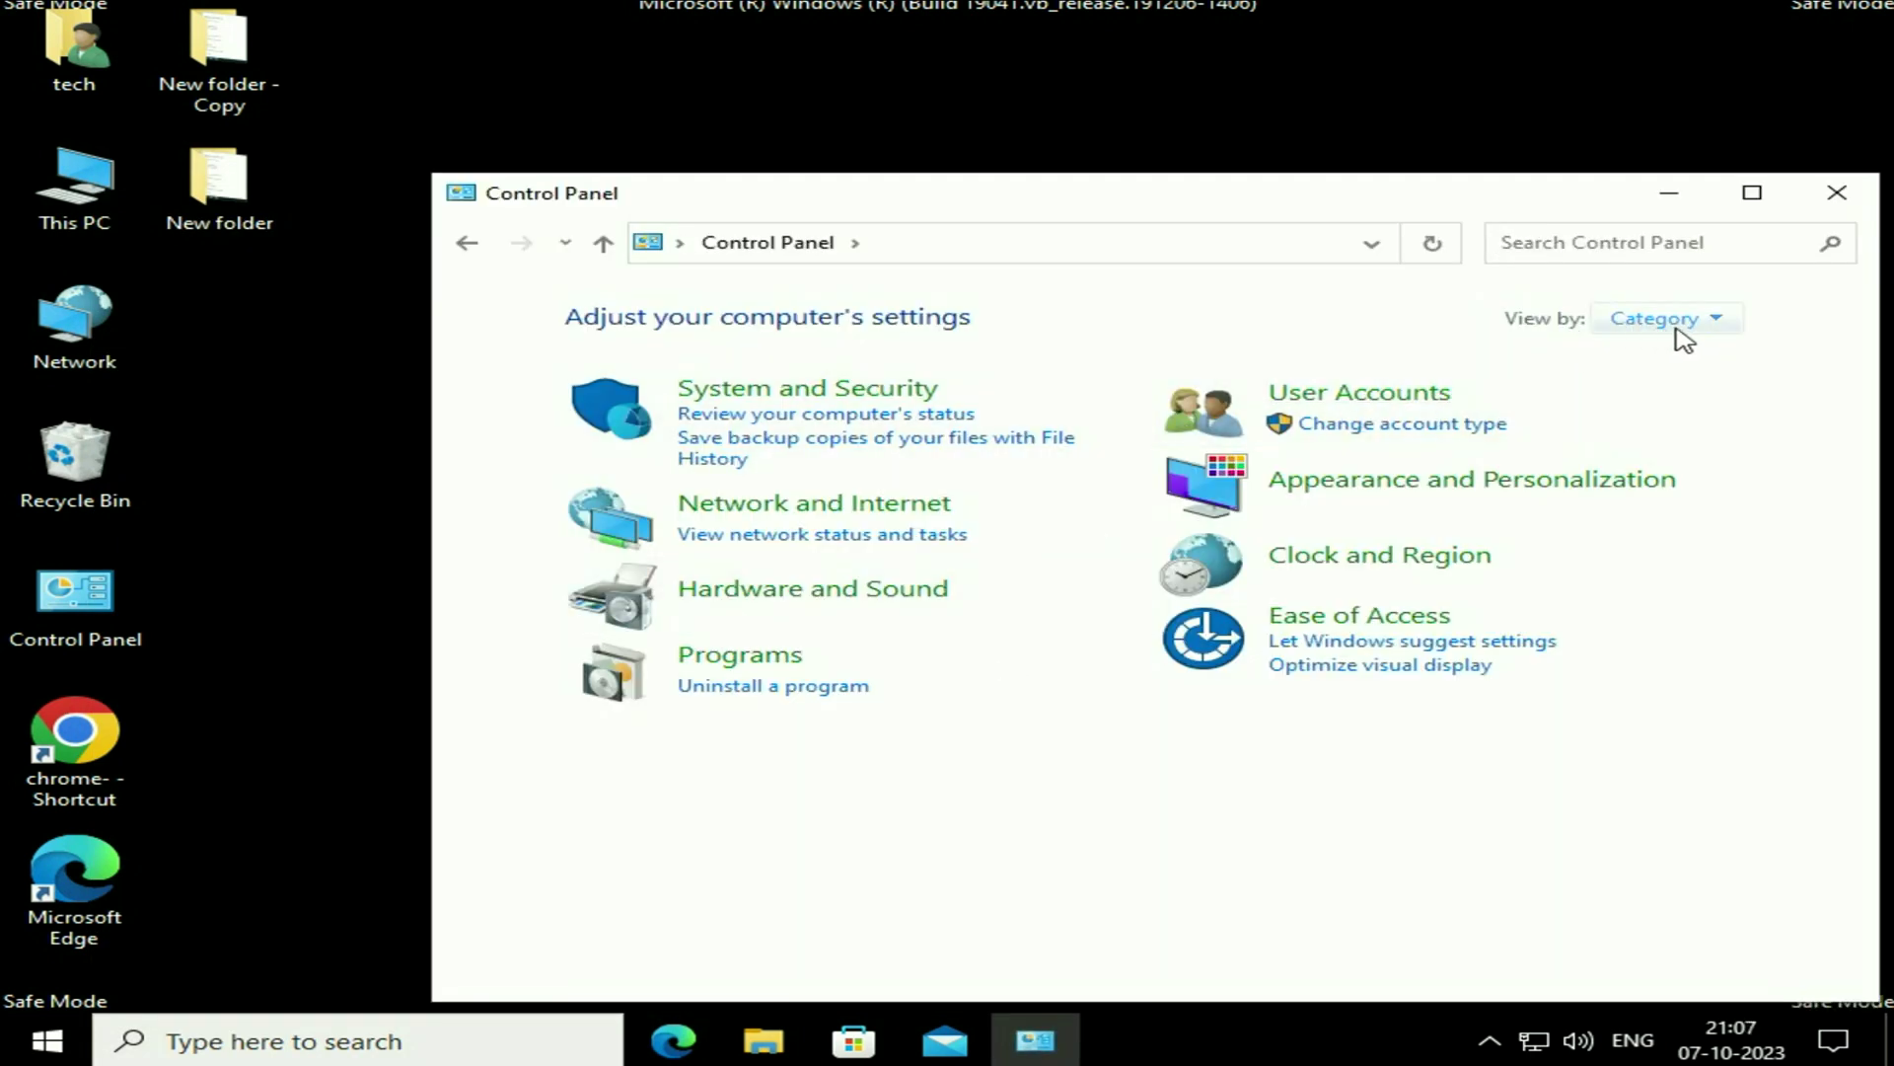
View Control Panel items as Small icons, maximize the window, and open Programs and Features
{"action": "left_click", "coordinate": [1715, 327]}
{"action": "left_click", "coordinate": [1679, 430]}
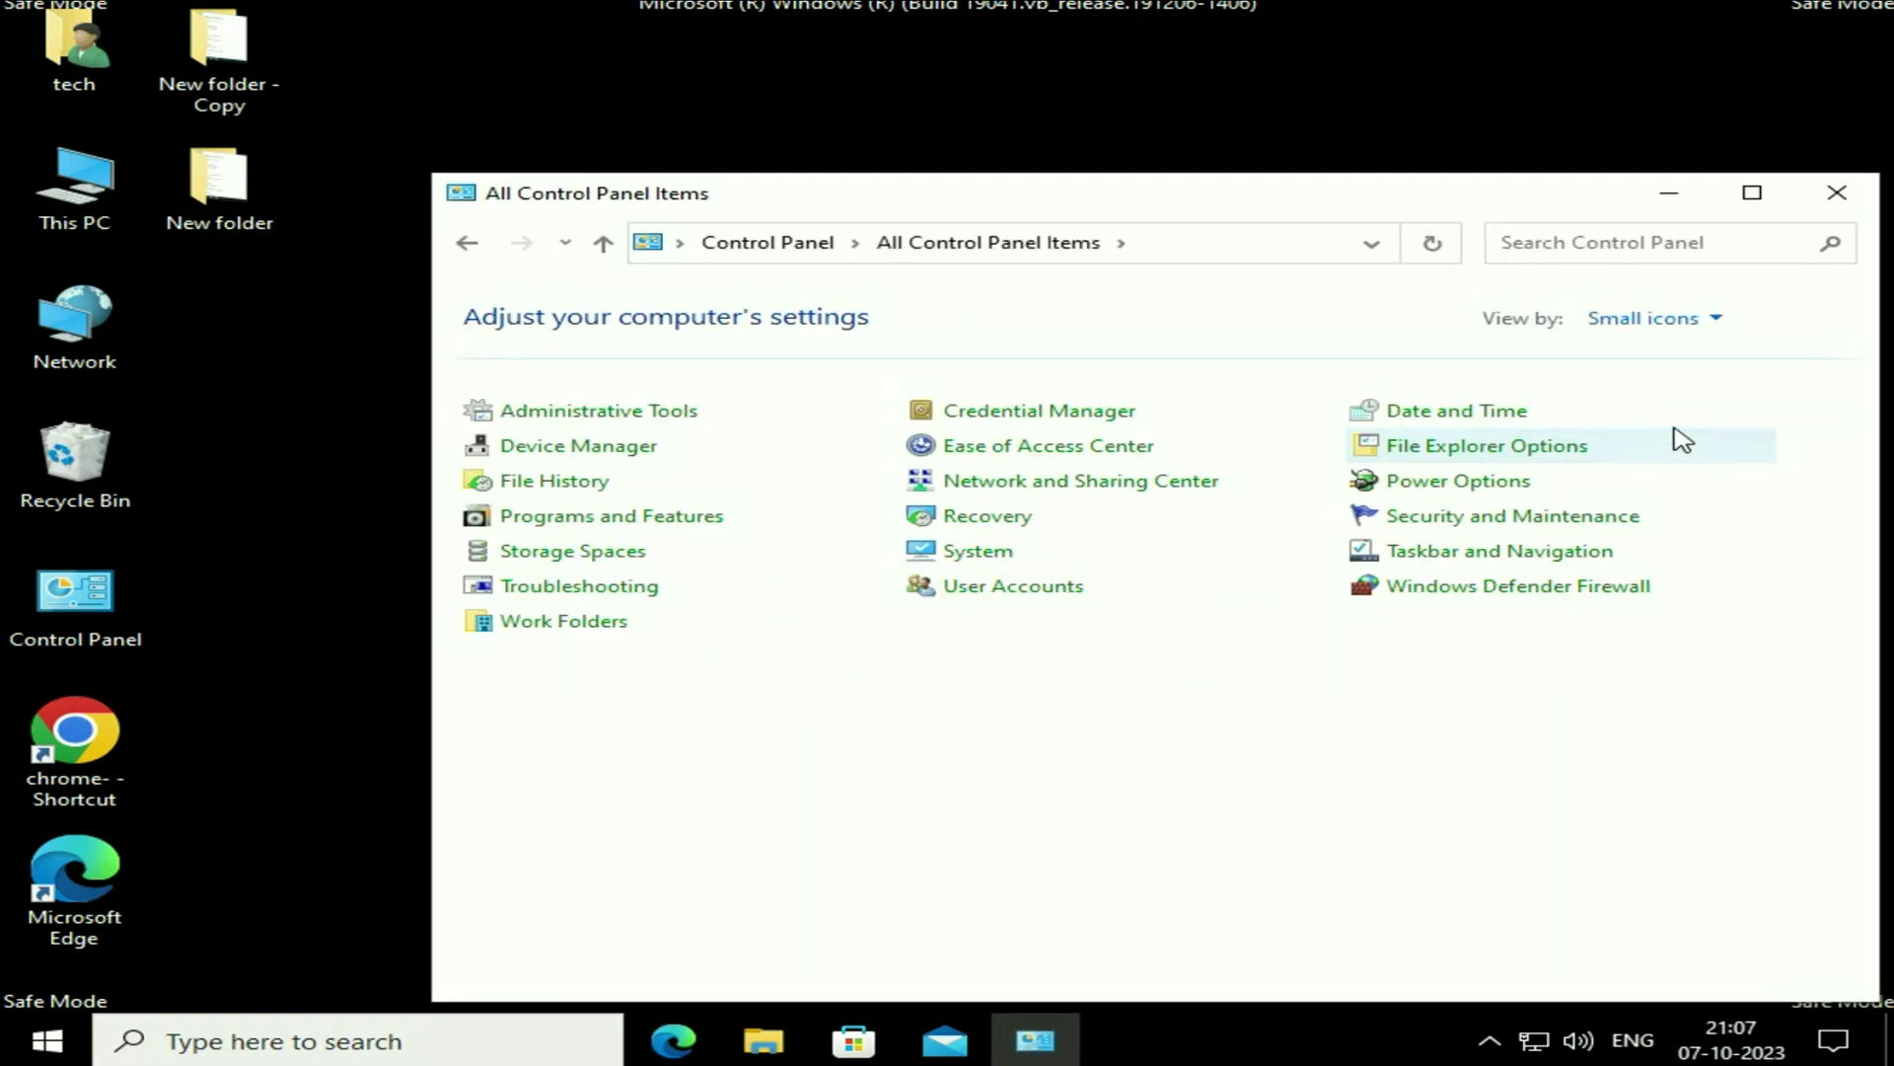
{"action": "left_click", "coordinate": [1755, 194]}
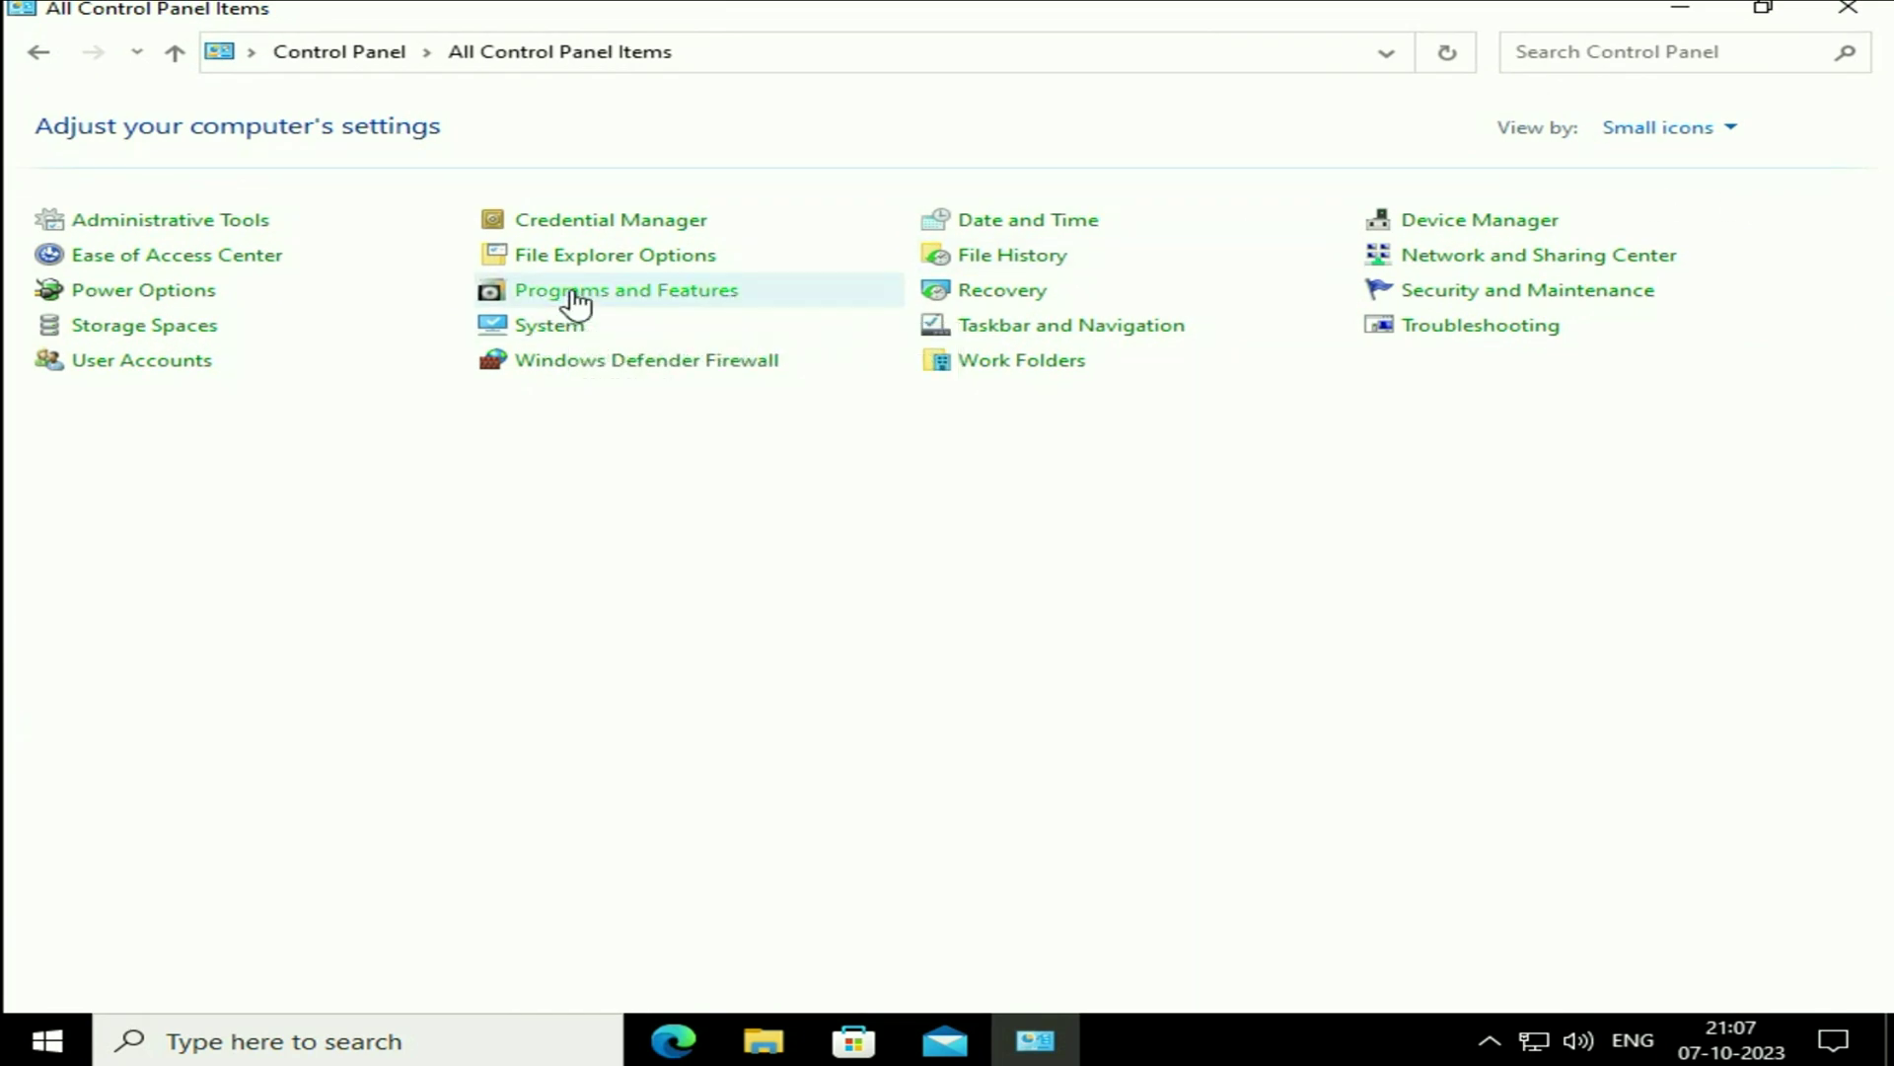
{"action": "left_click", "coordinate": [576, 296]}
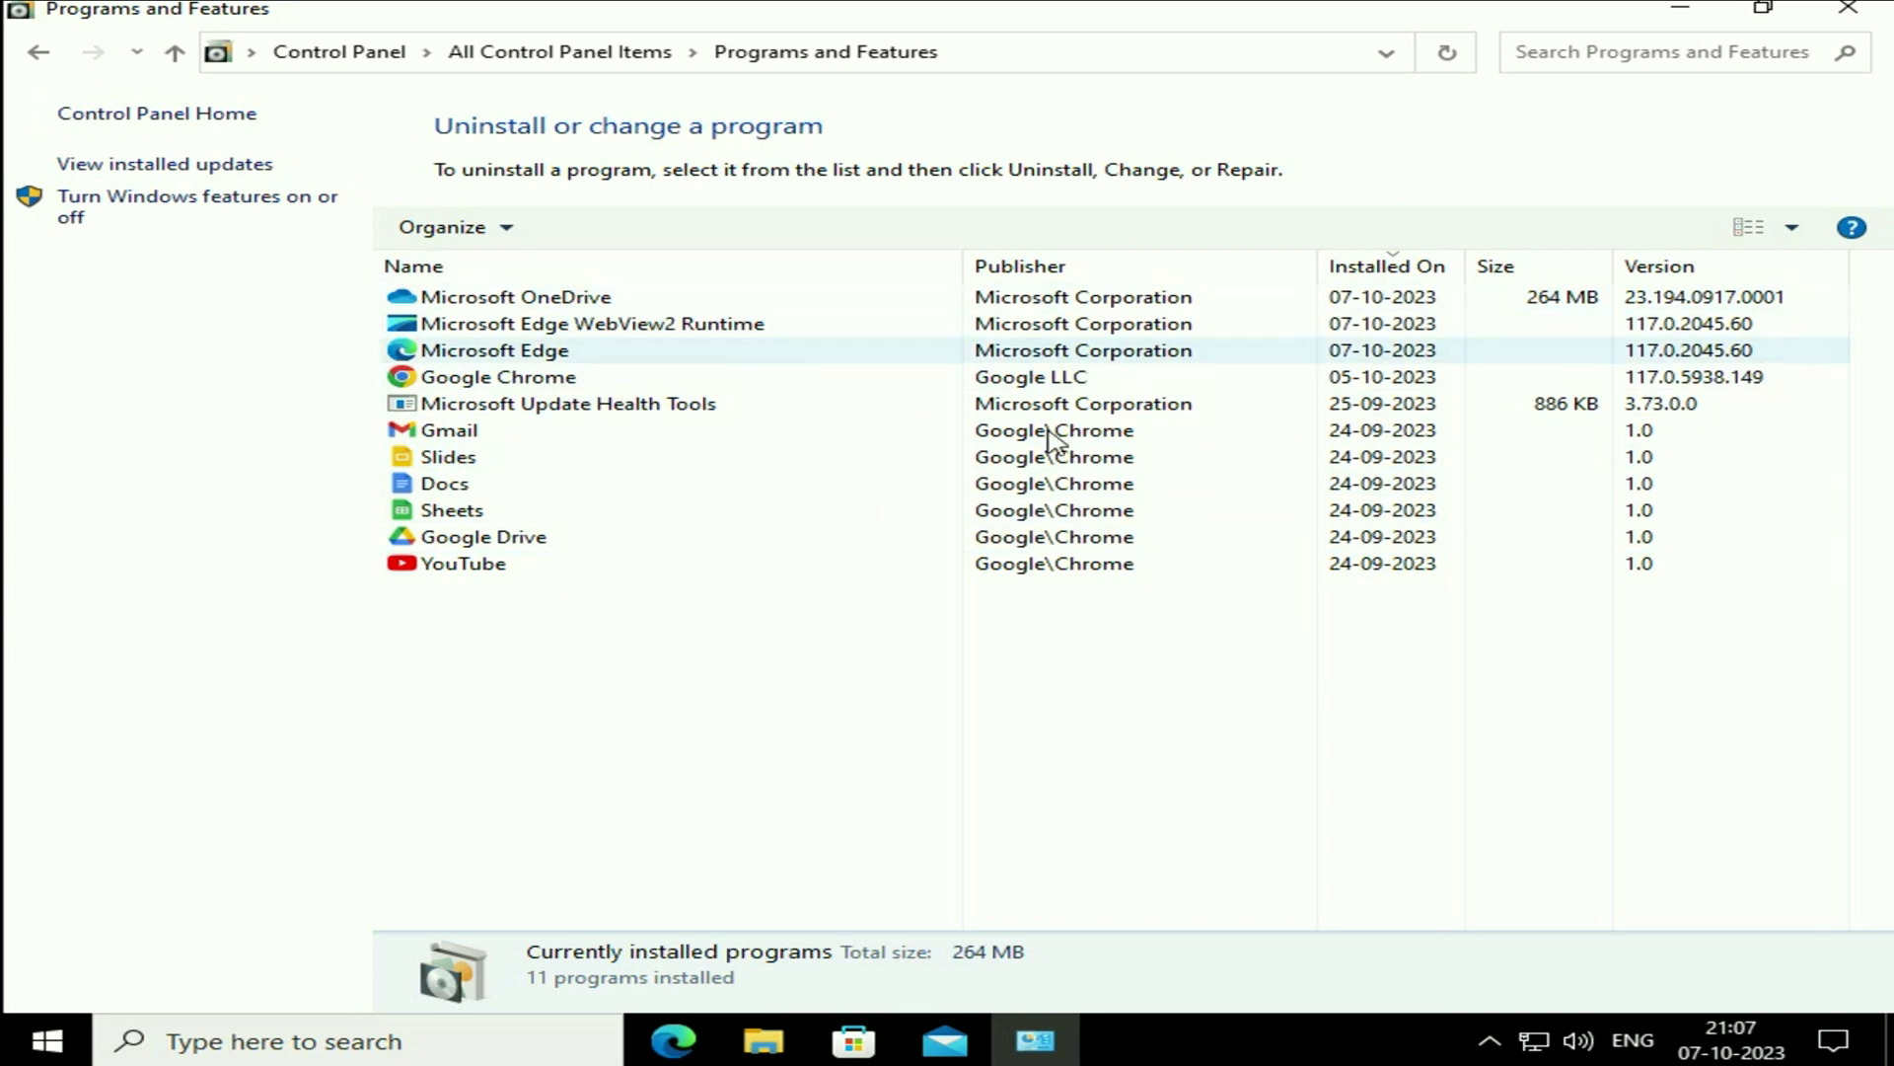
{"action": "left_click", "coordinate": [1357, 266]}
{"action": "left_click", "coordinate": [1359, 268]}
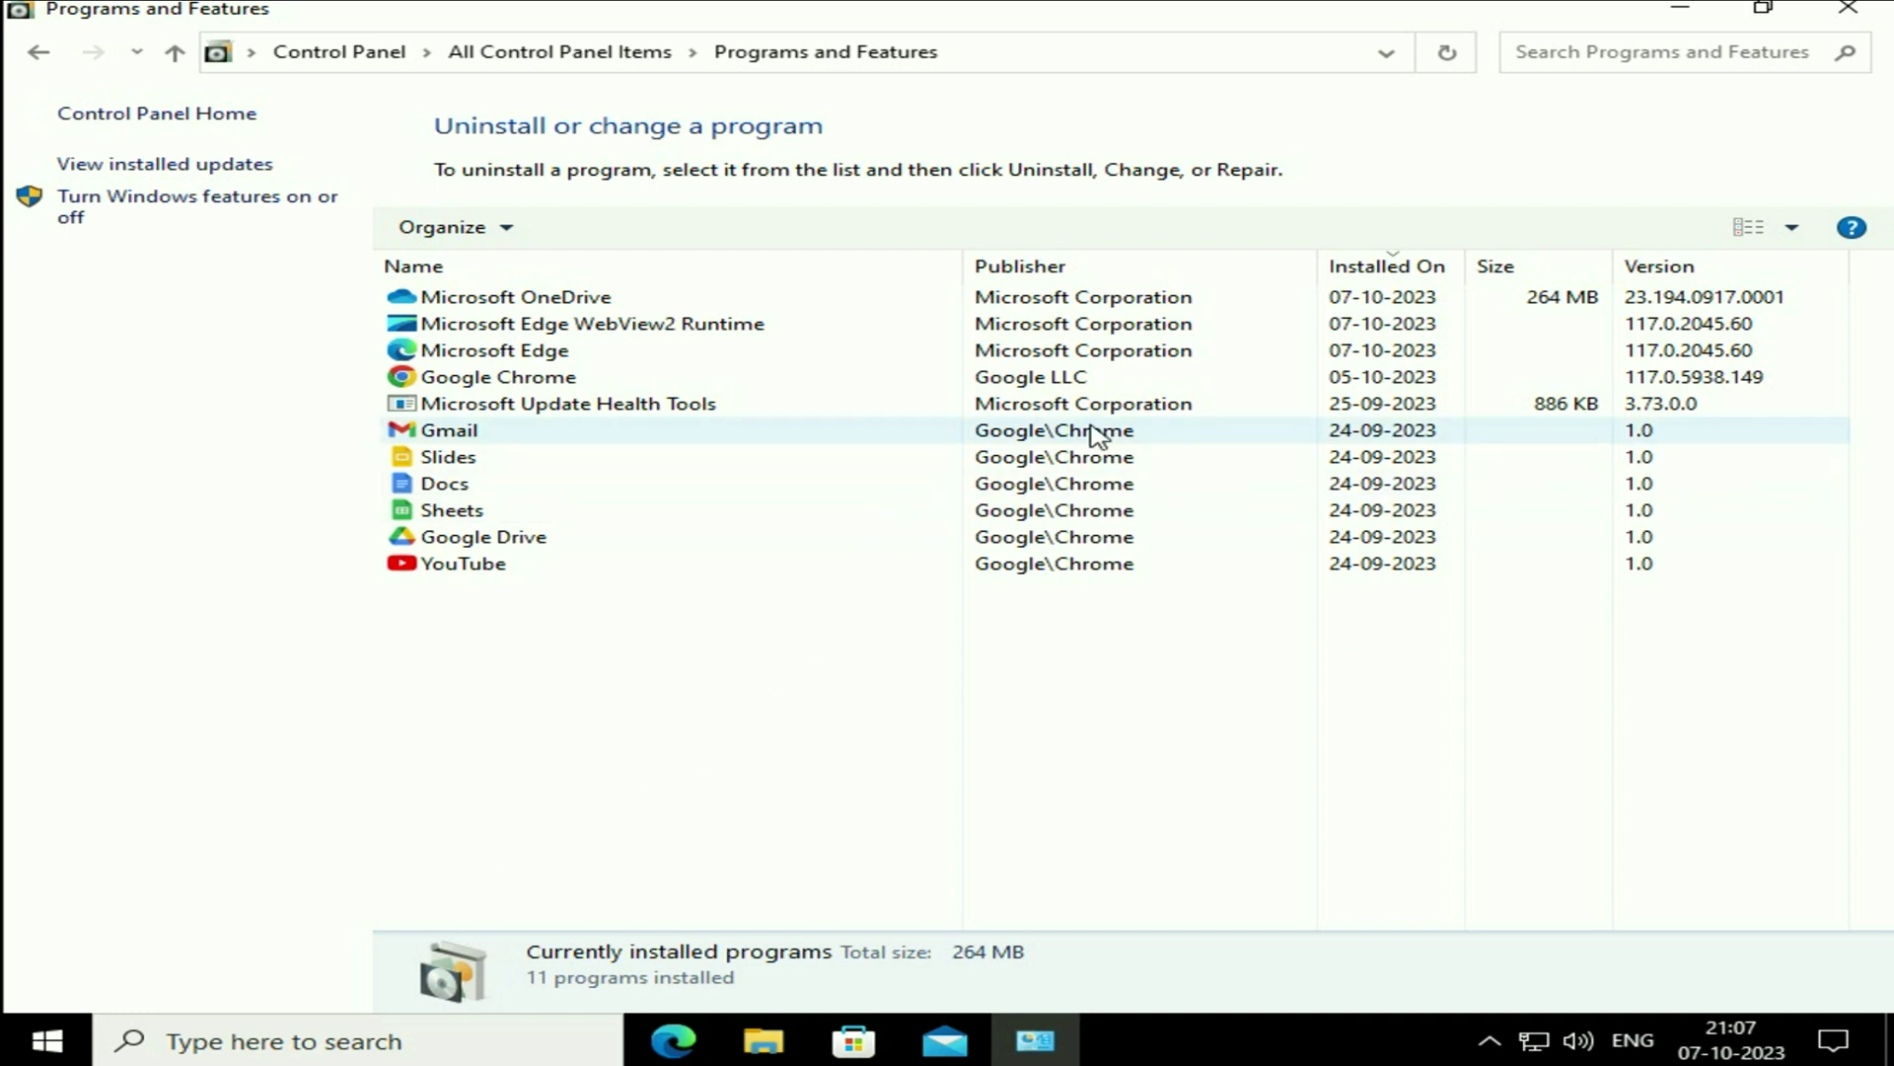
{"action": "left_click", "coordinate": [498, 298]}
{"action": "right_click", "coordinate": [490, 310]}
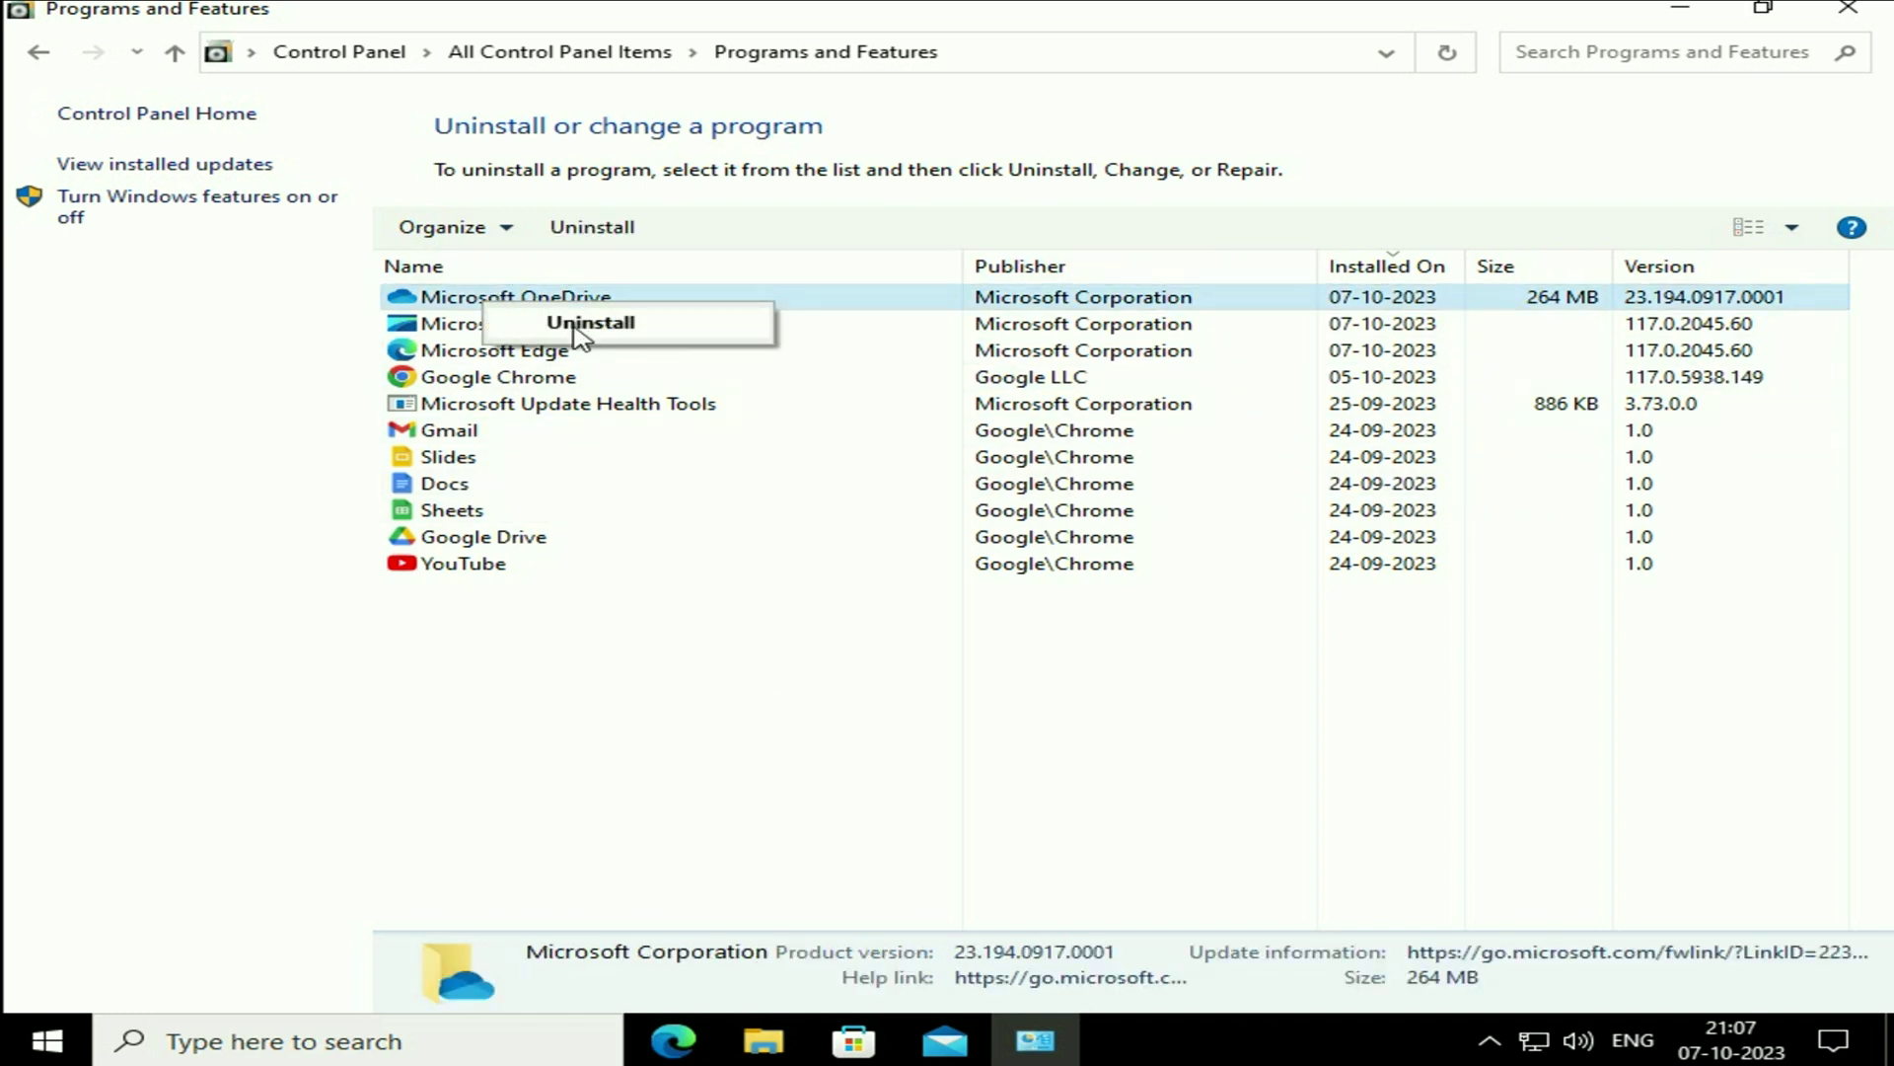
{"action": "left_click", "coordinate": [573, 740]}
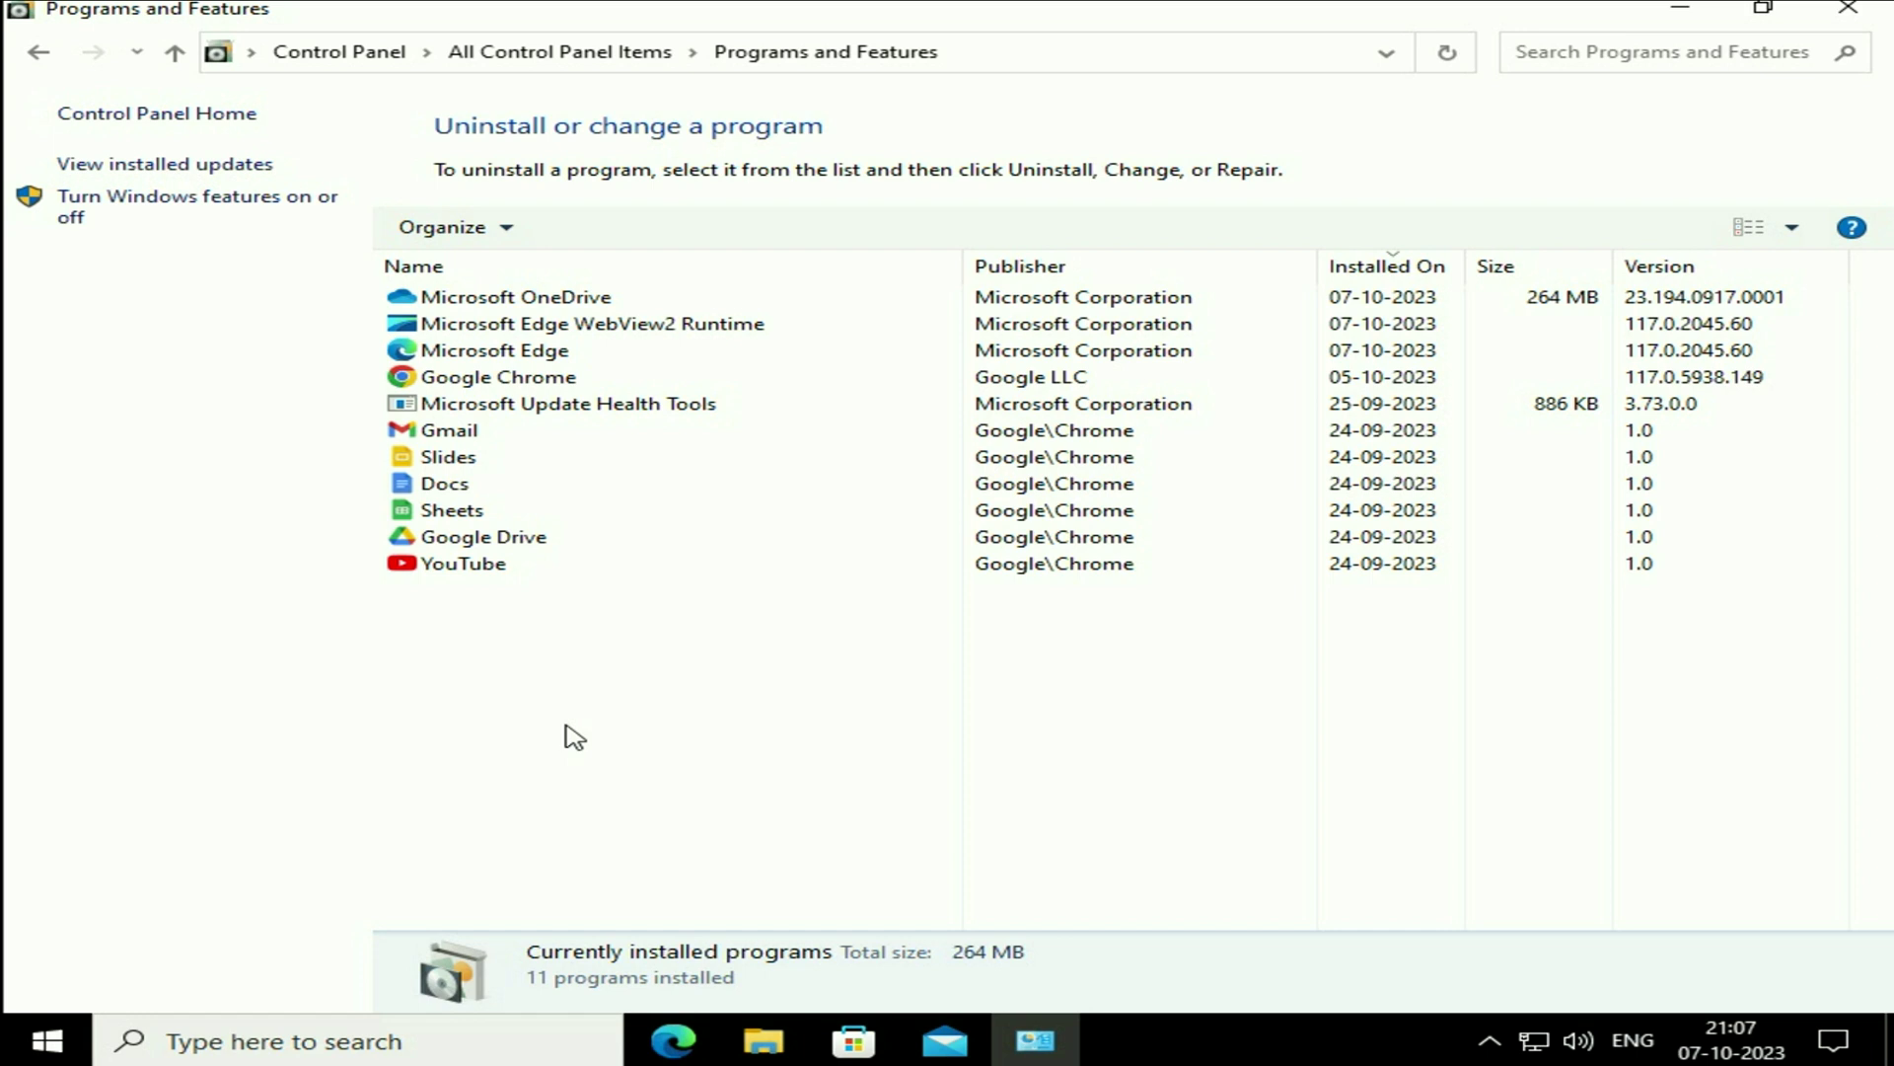
List installed updates sorted oldest-first by Installed On, then close the window and bring up Start
{"action": "left_click", "coordinate": [163, 166]}
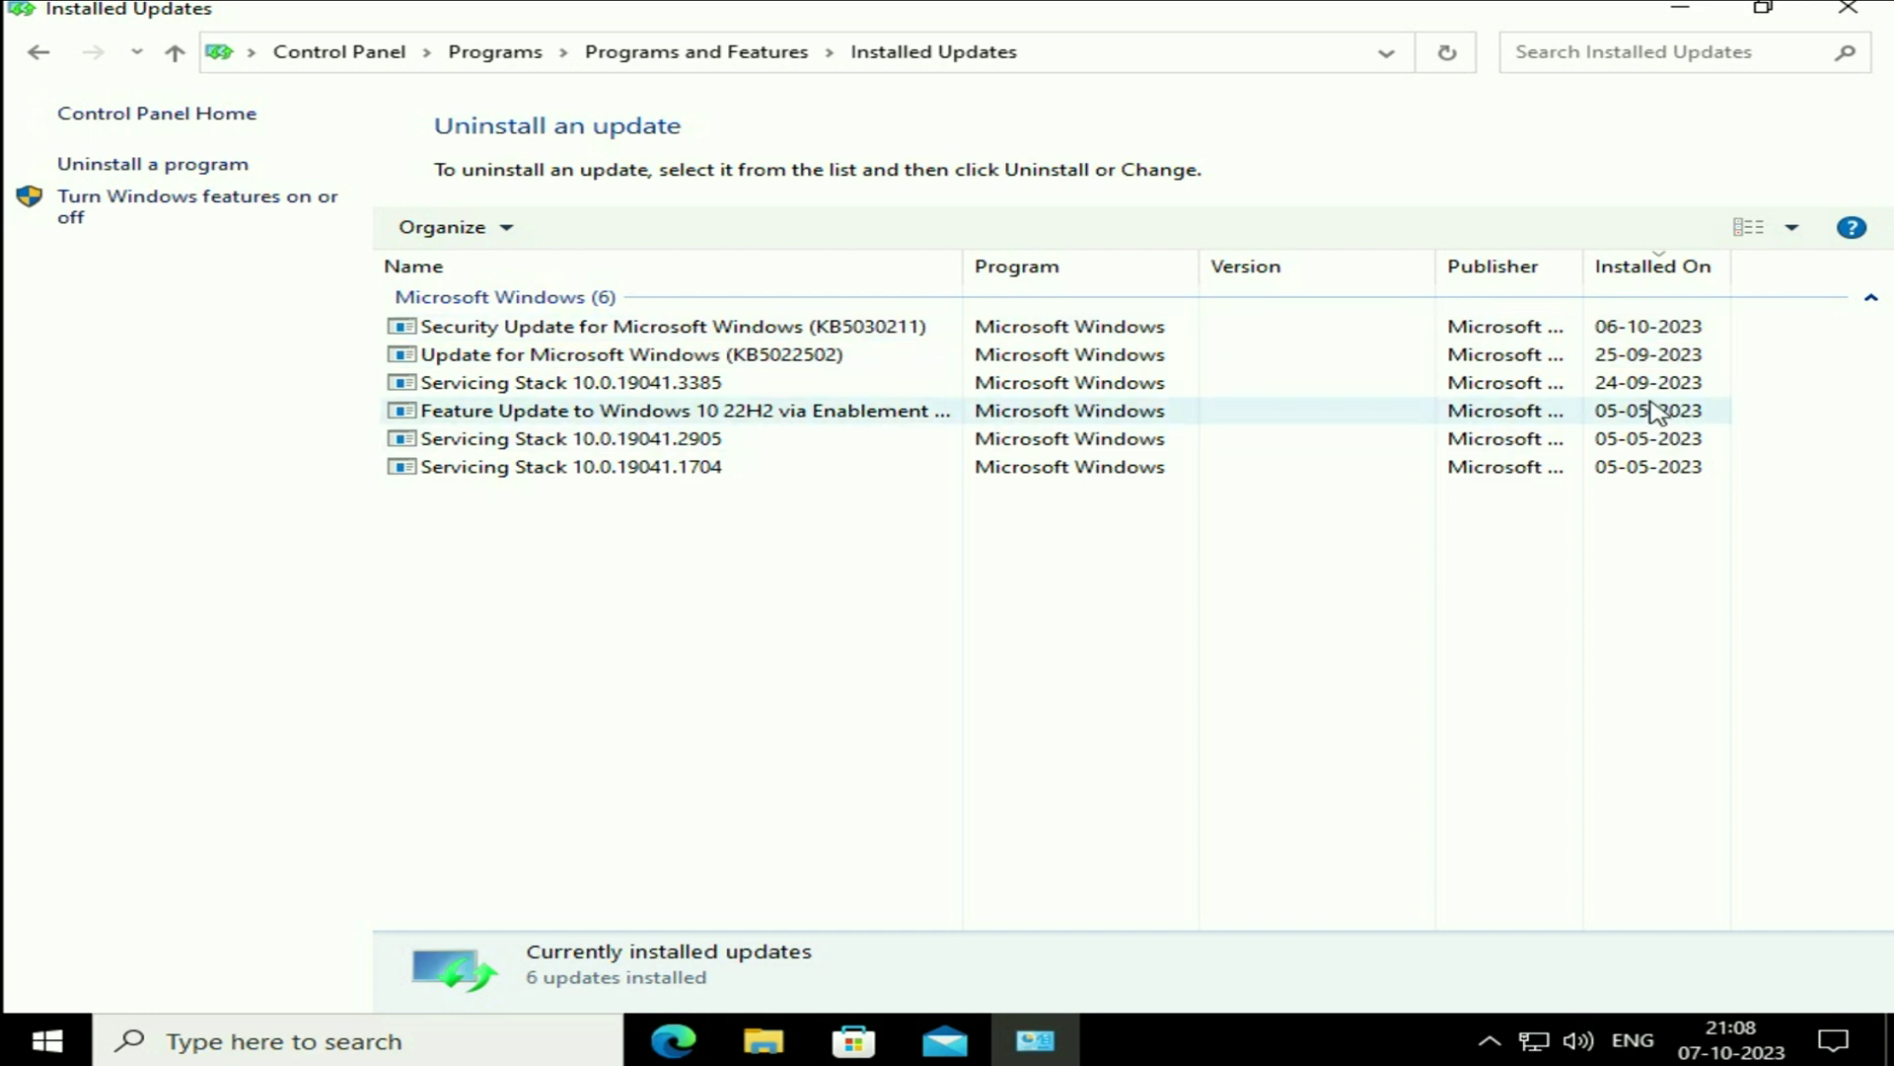
{"action": "left_click", "coordinate": [1641, 280]}
{"action": "left_click", "coordinate": [1641, 280]}
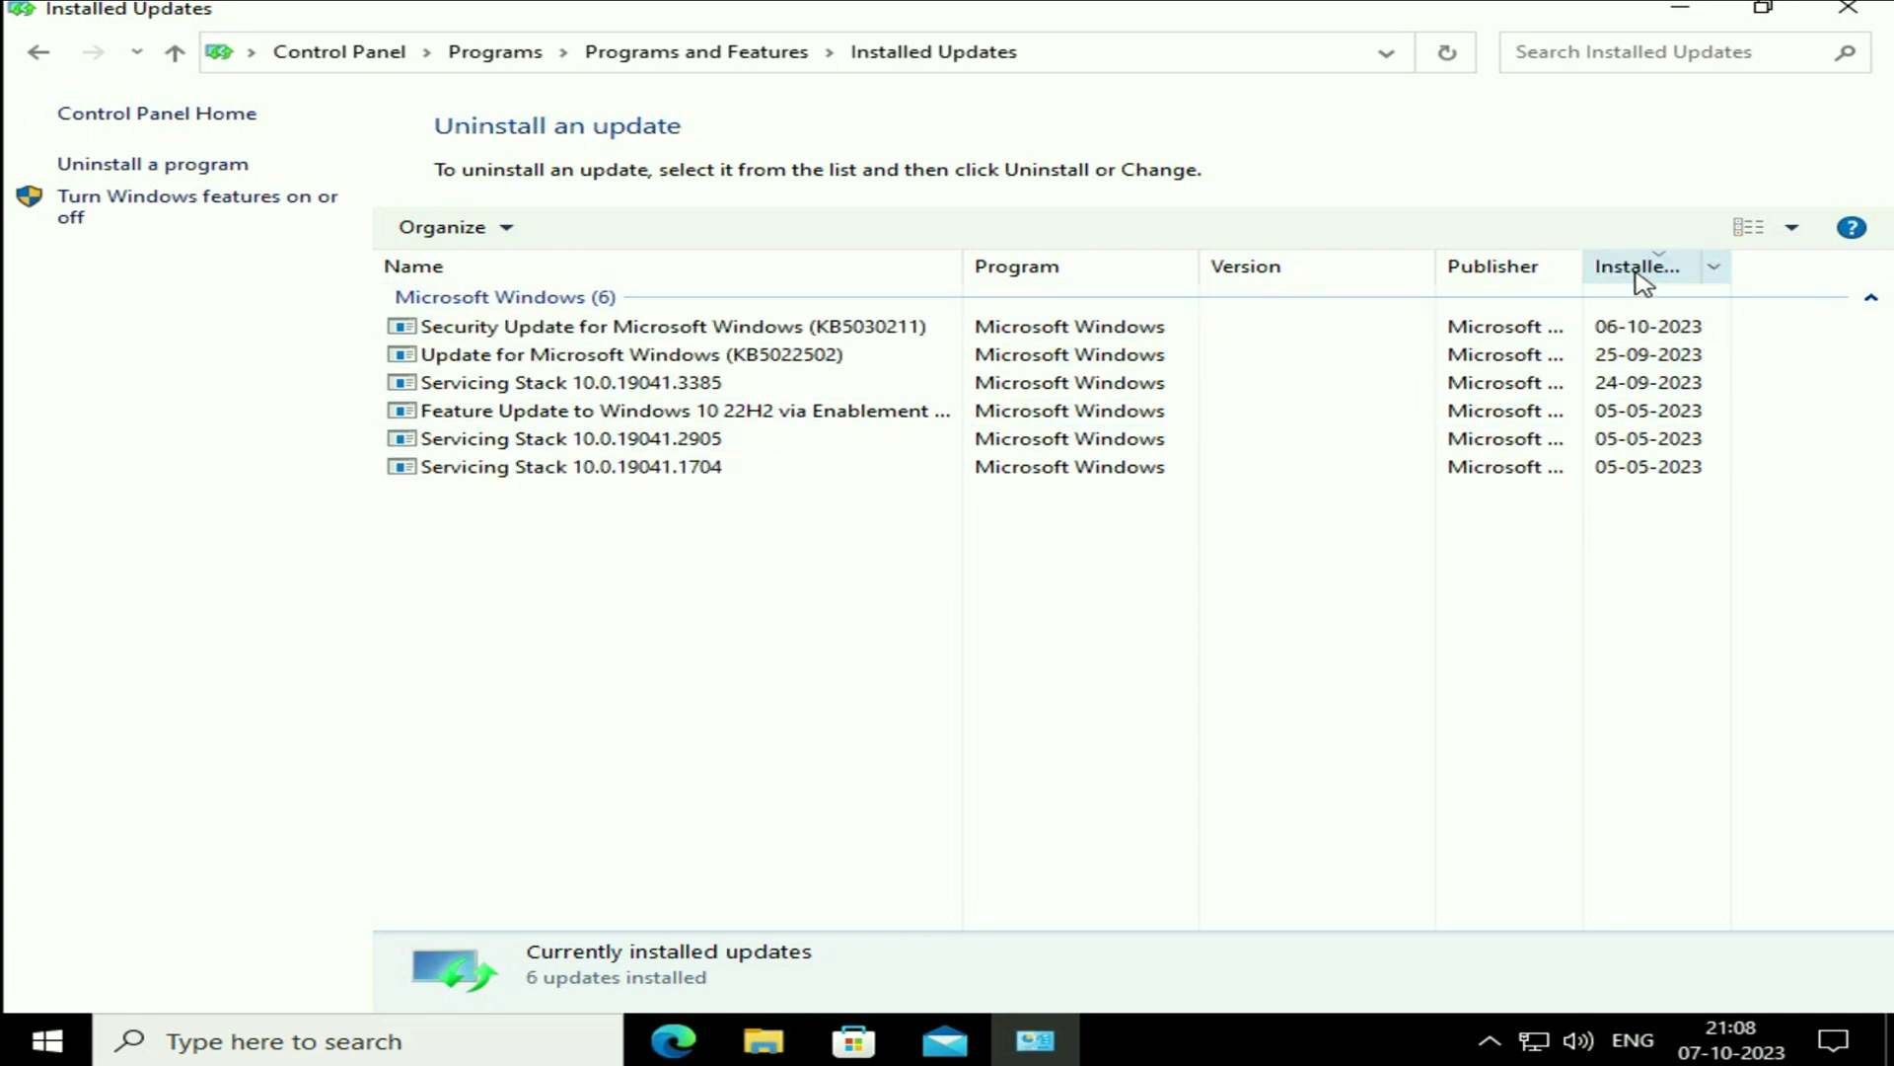
{"action": "left_click", "coordinate": [1641, 280]}
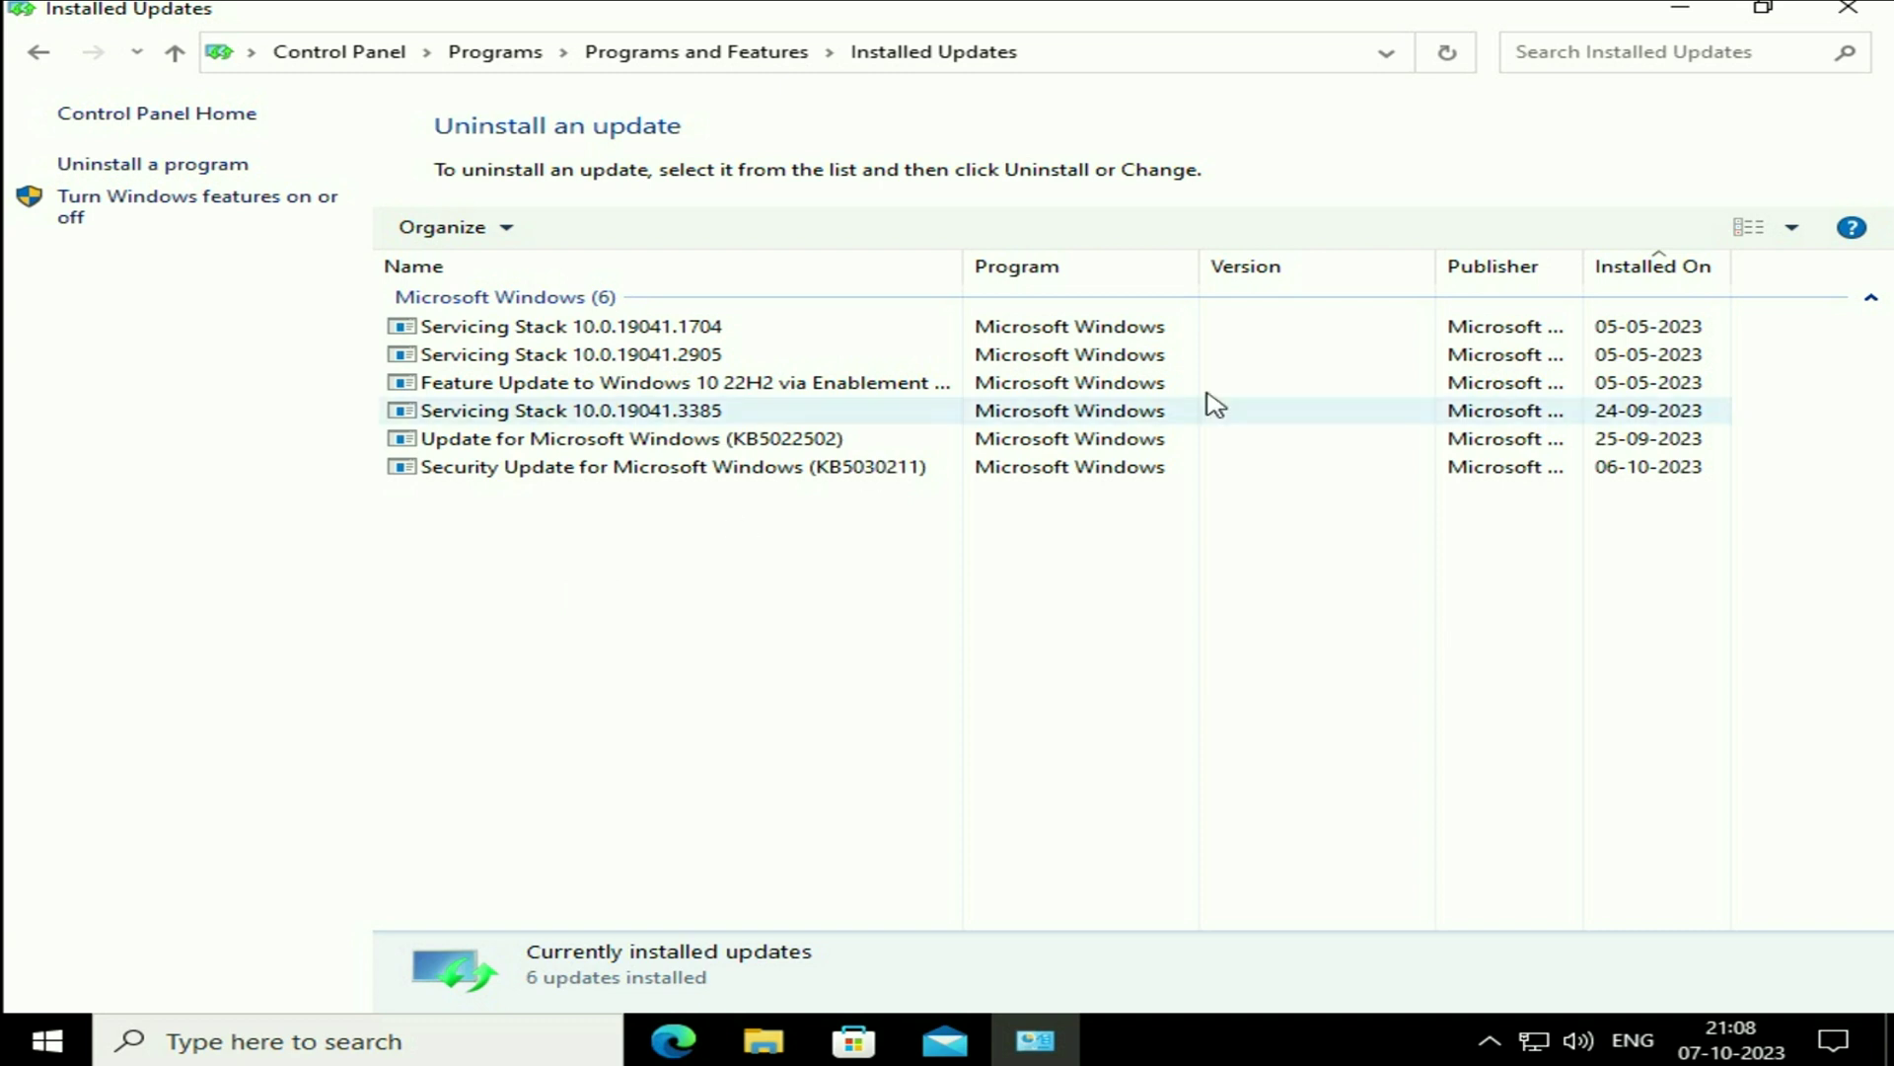
{"action": "left_click", "coordinate": [1845, 12]}
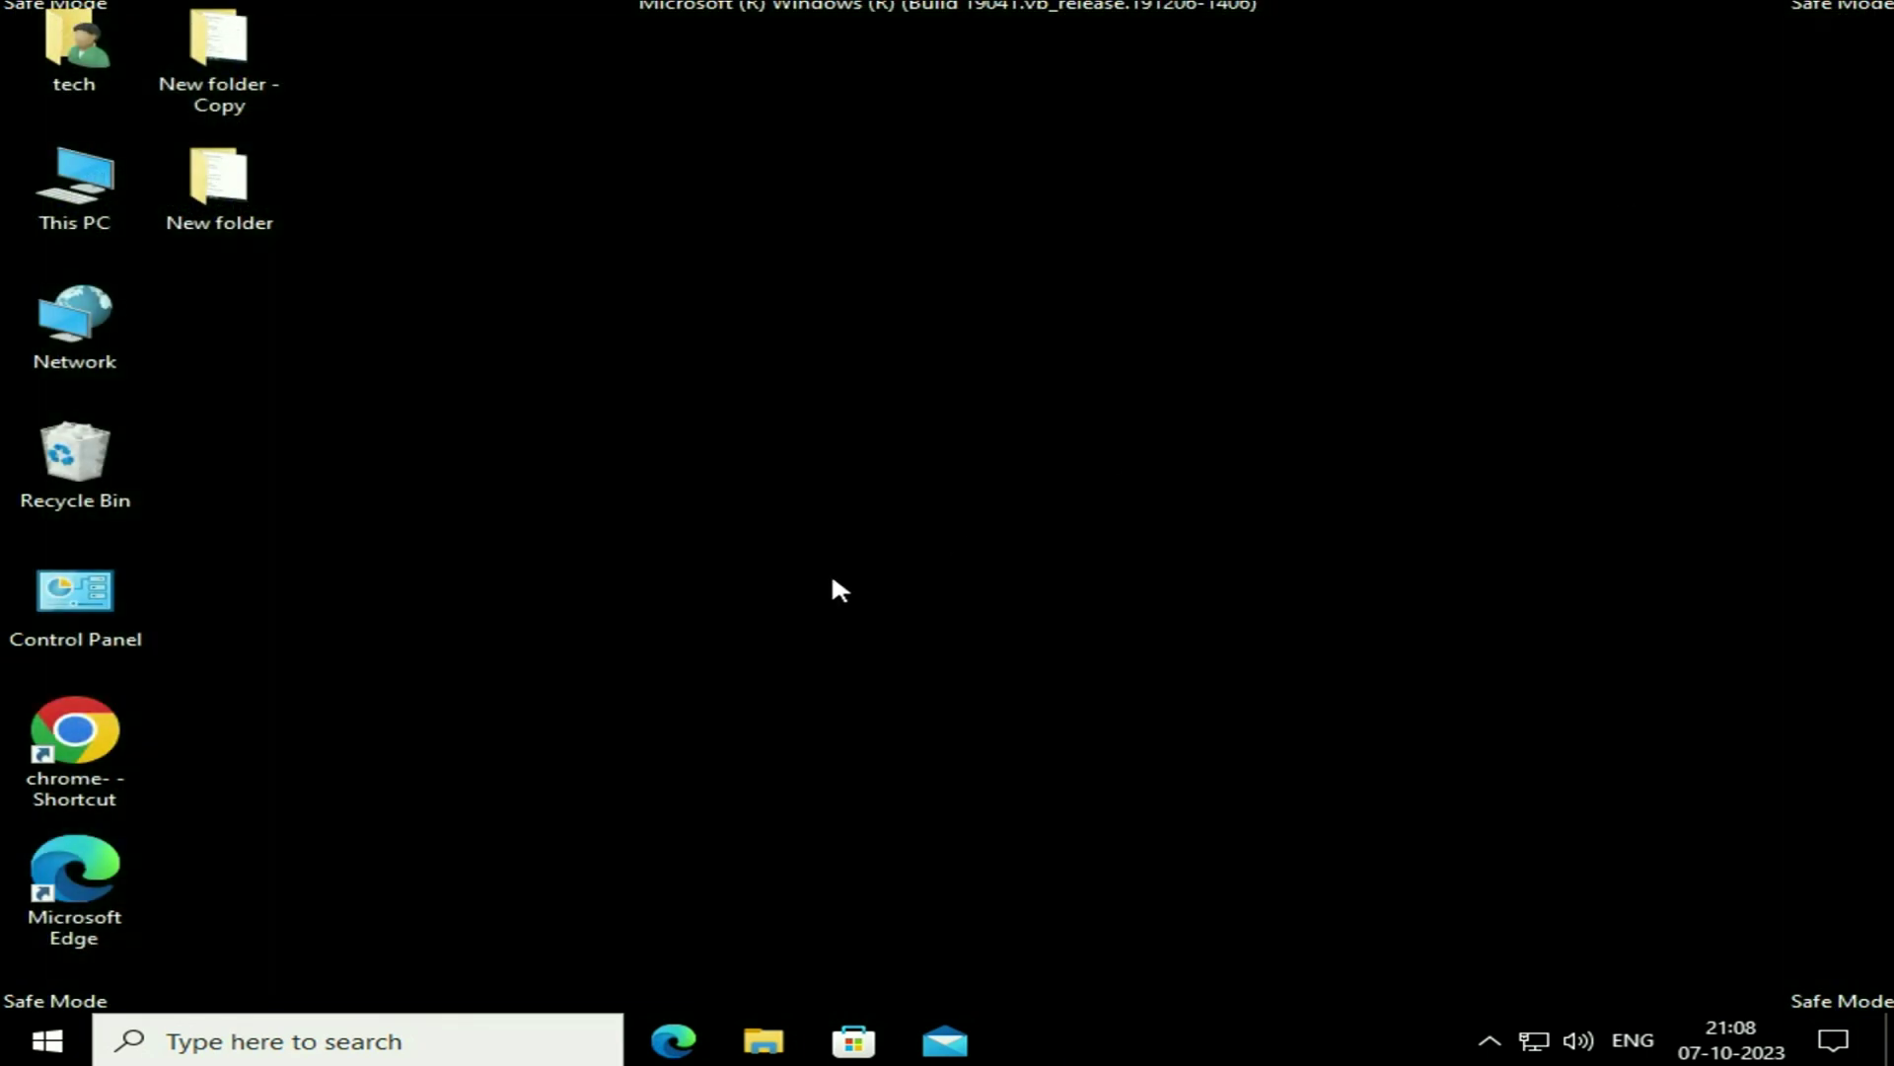
{"action": "left_click", "coordinate": [46, 1042]}
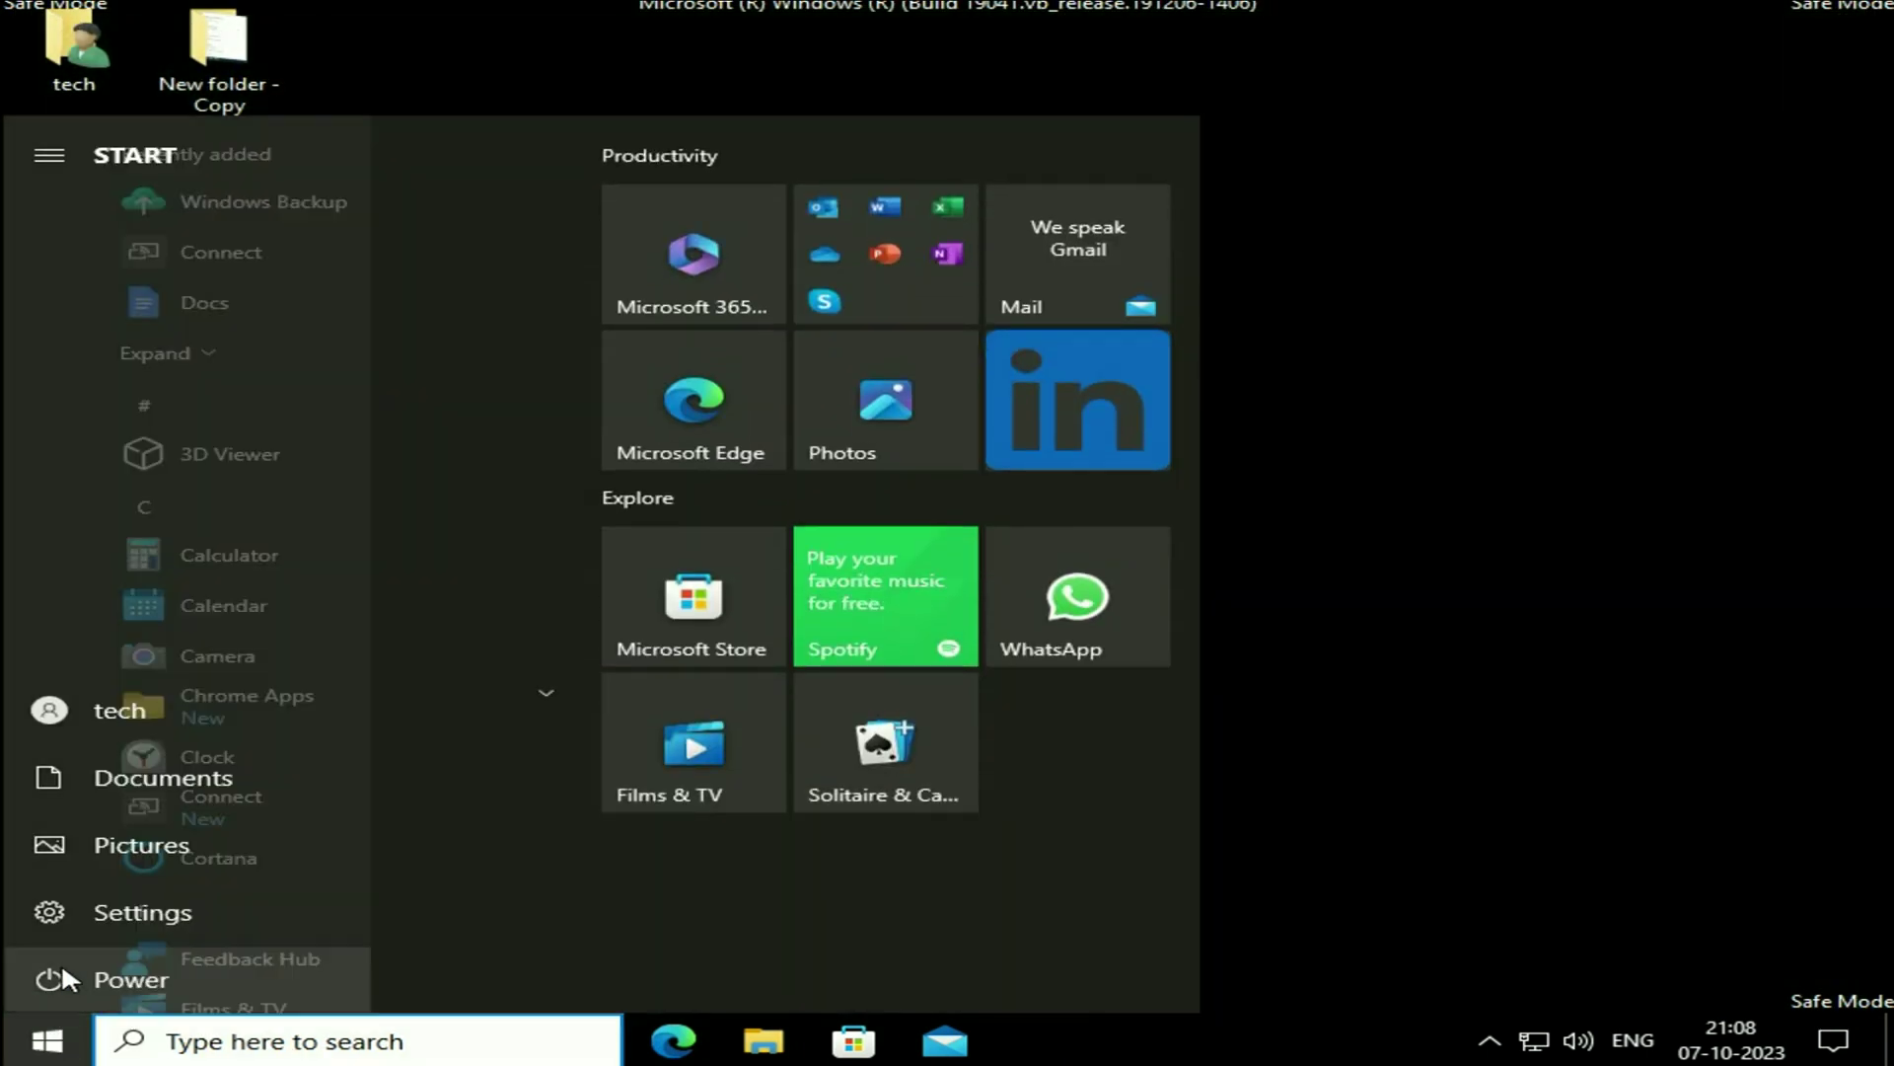
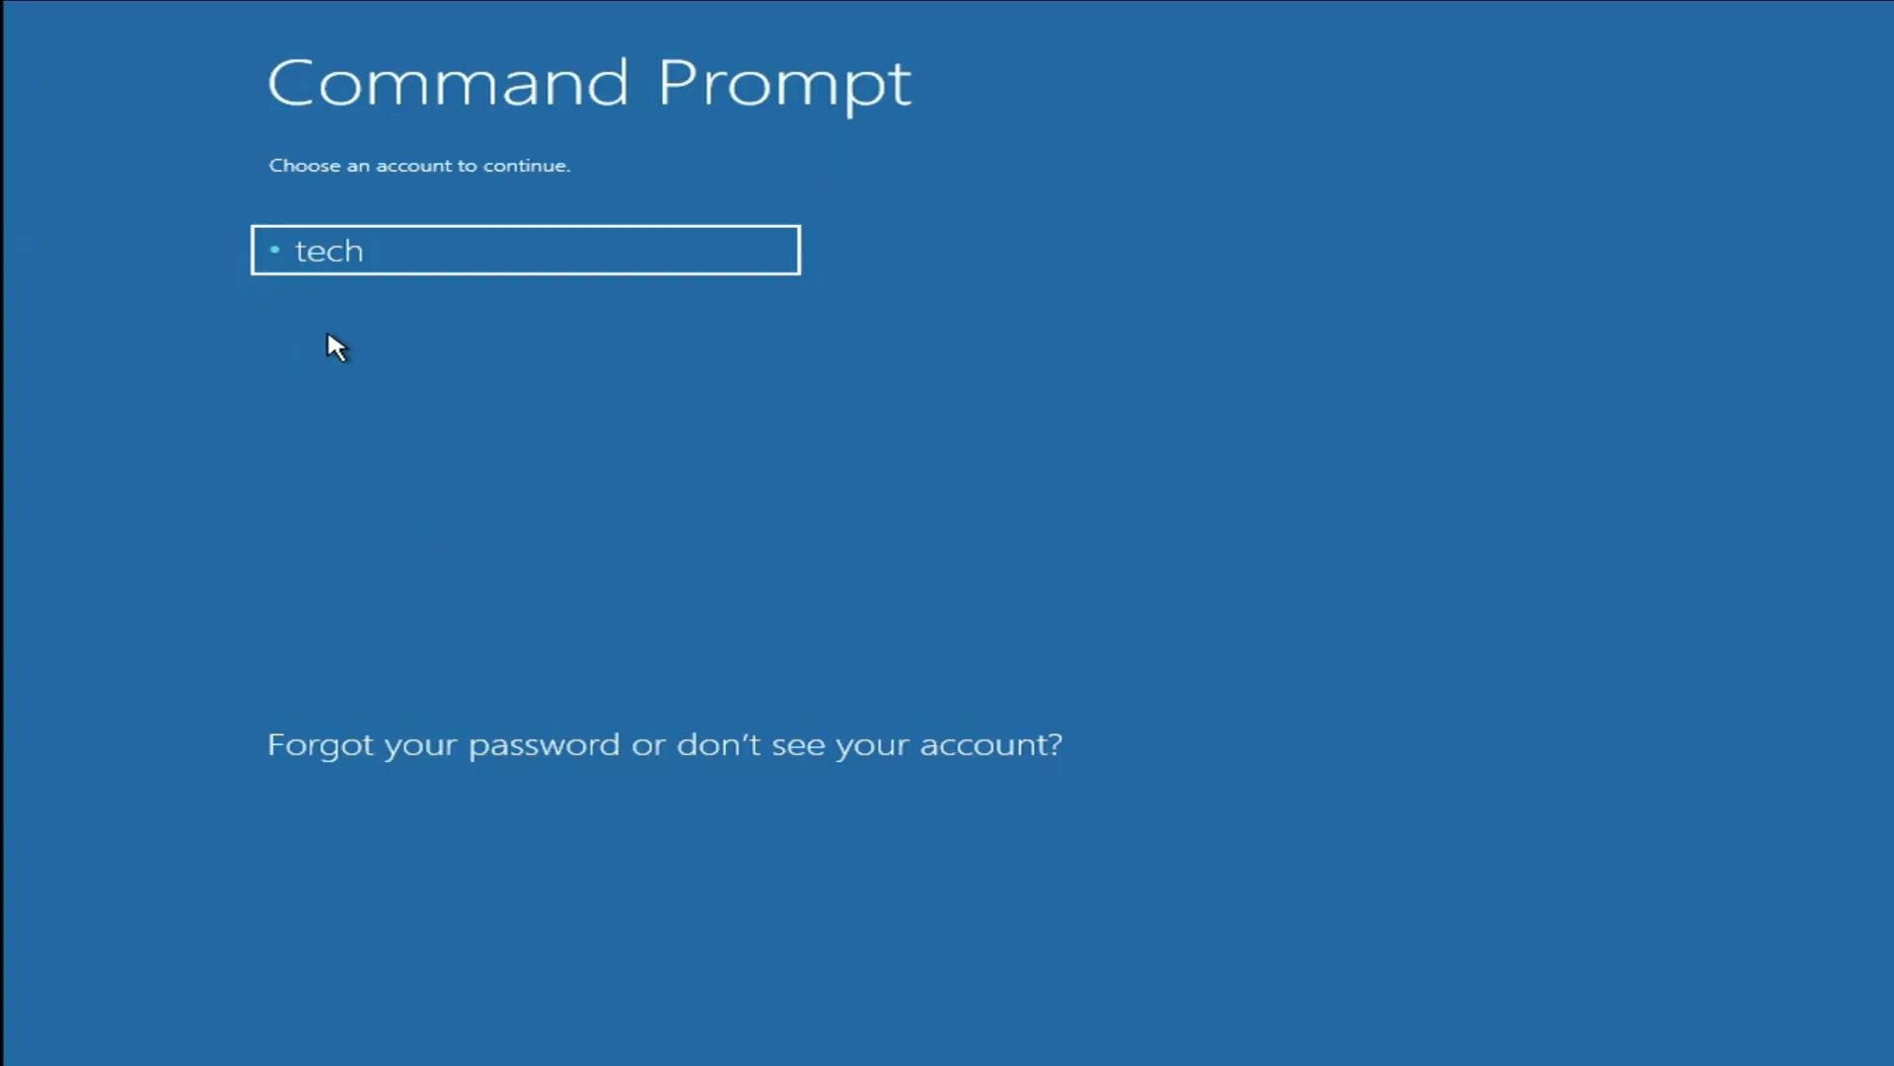
Sign in to the administrator Command Prompt with the account's password
{"action": "left_click", "coordinate": [361, 253]}
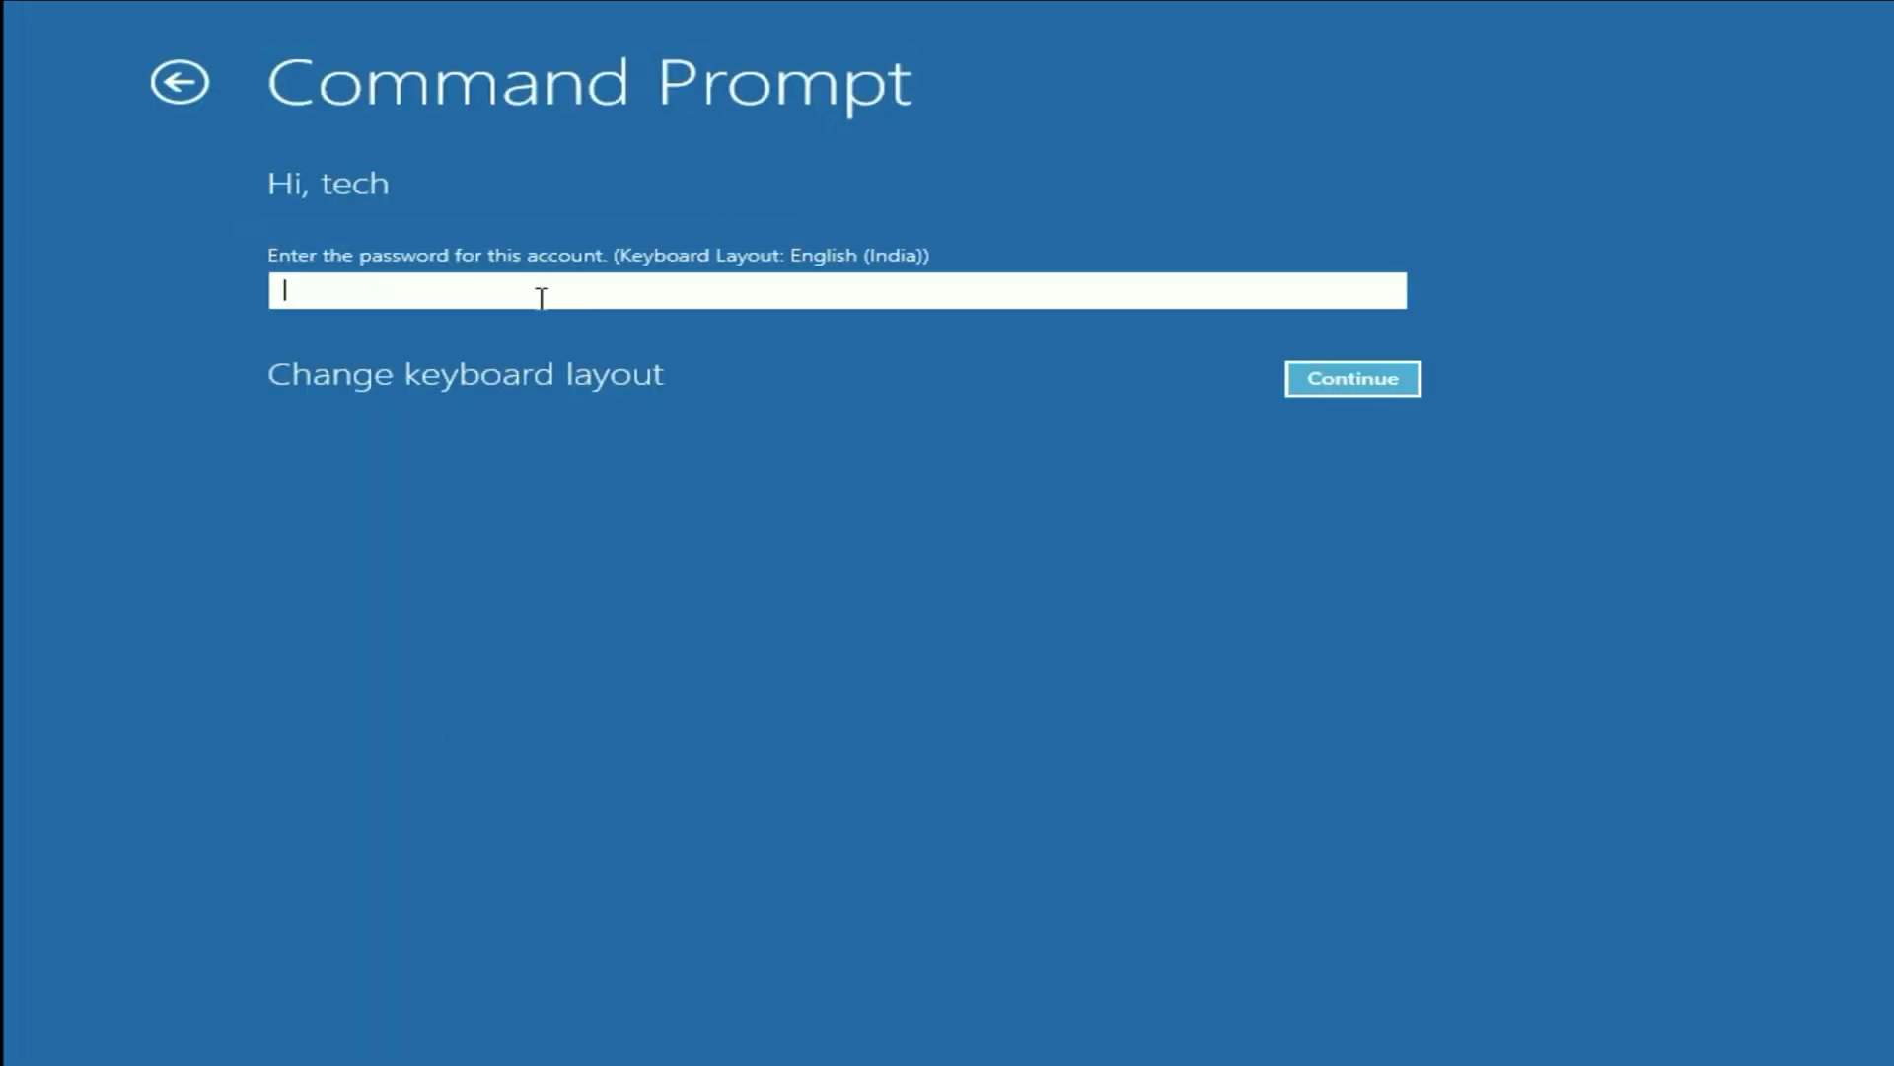
{"action": "type", "text": "******"}
{"action": "left_click", "coordinate": [1367, 387]}
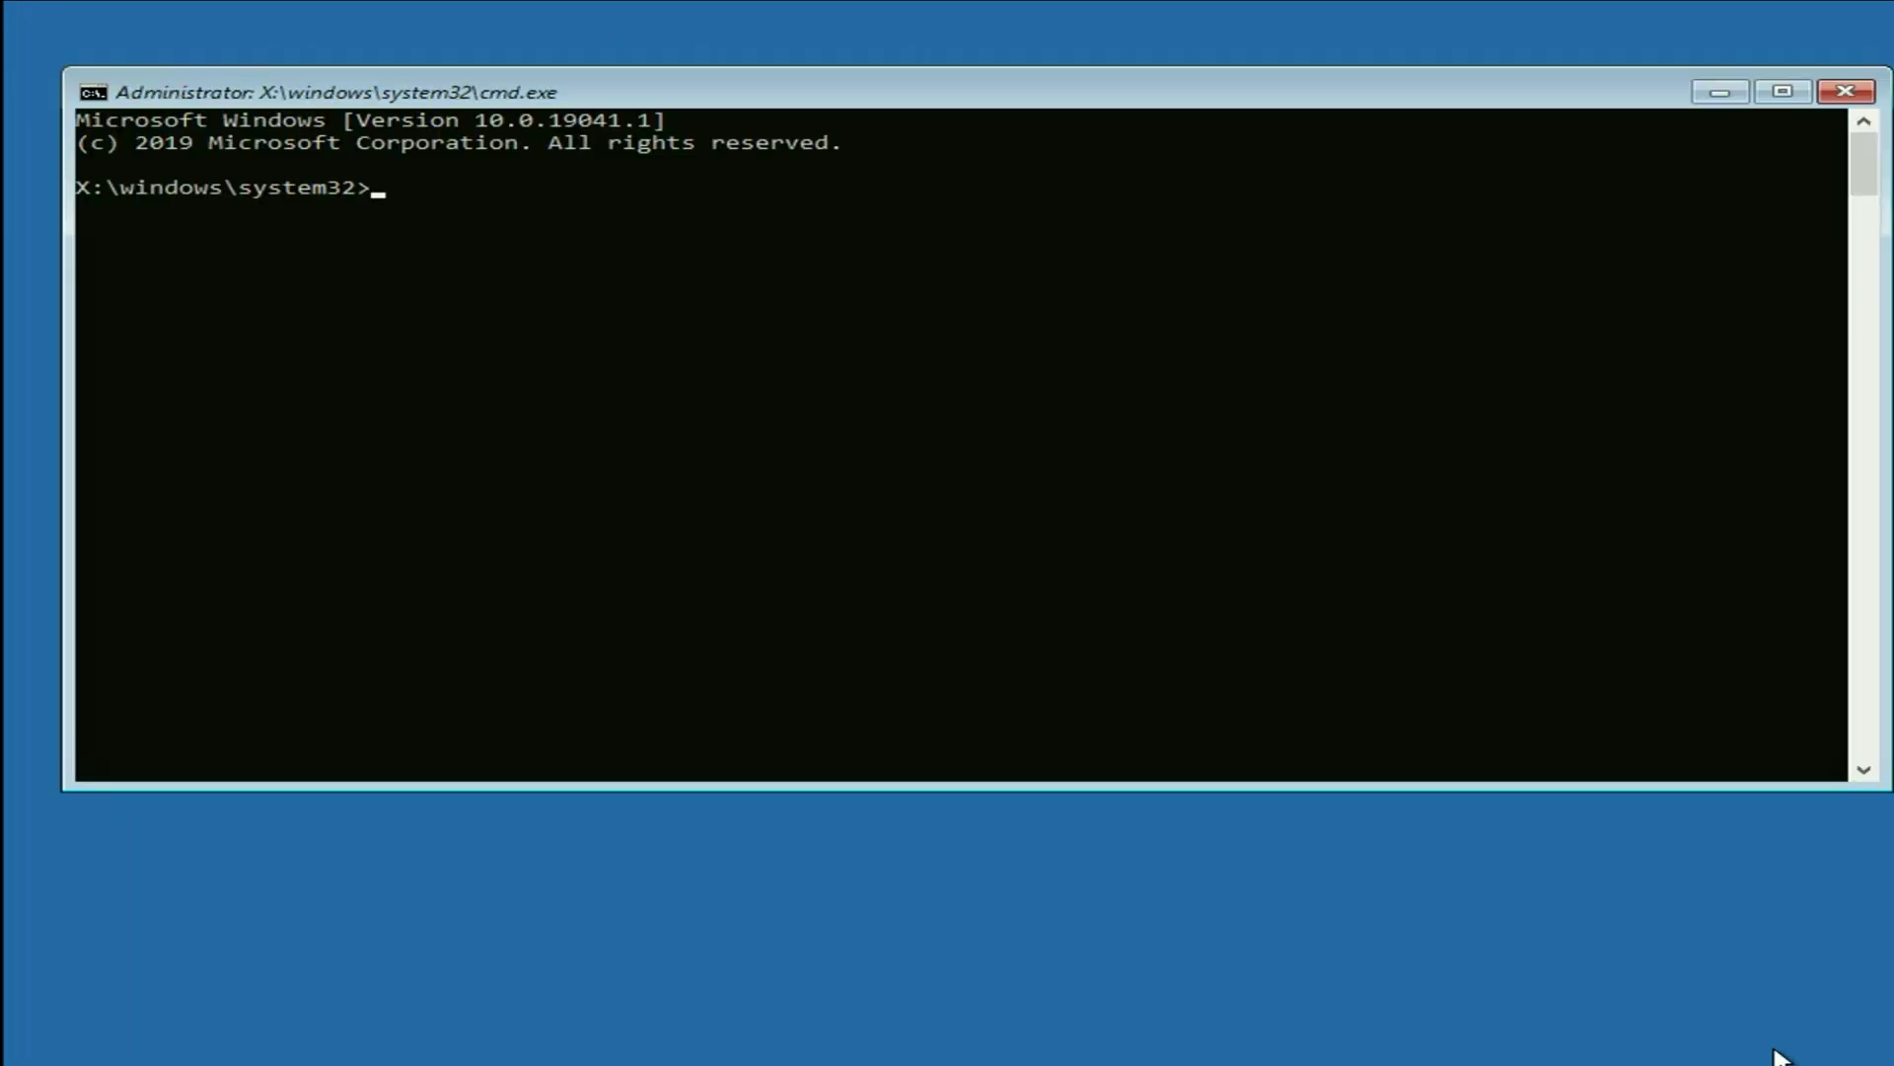
{"action": "left_click_drag", "start_coordinate": [877, 104], "coordinate": [851, 146]}
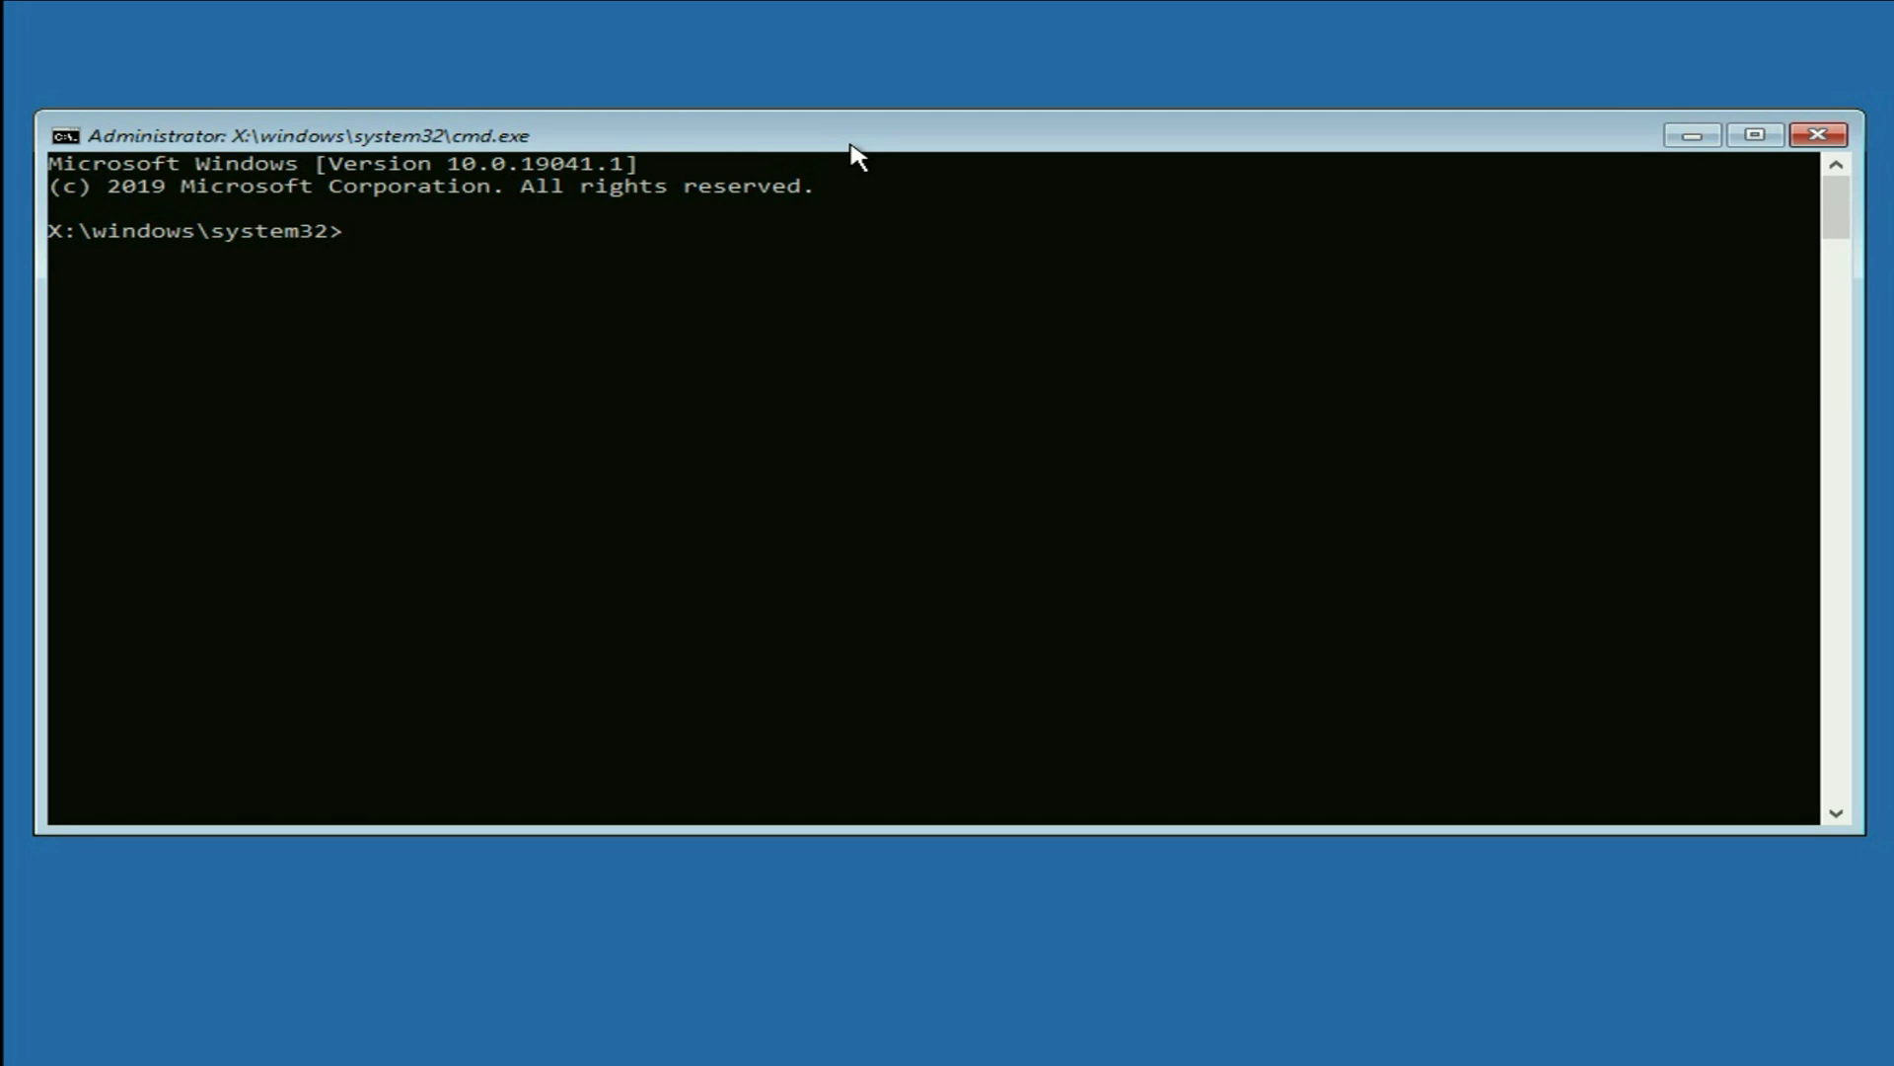
Rewrite the master boot record with bootrec /fixmbr, then enter bootsect /nt60 sys
{"action": "type", "text": "bootr"}
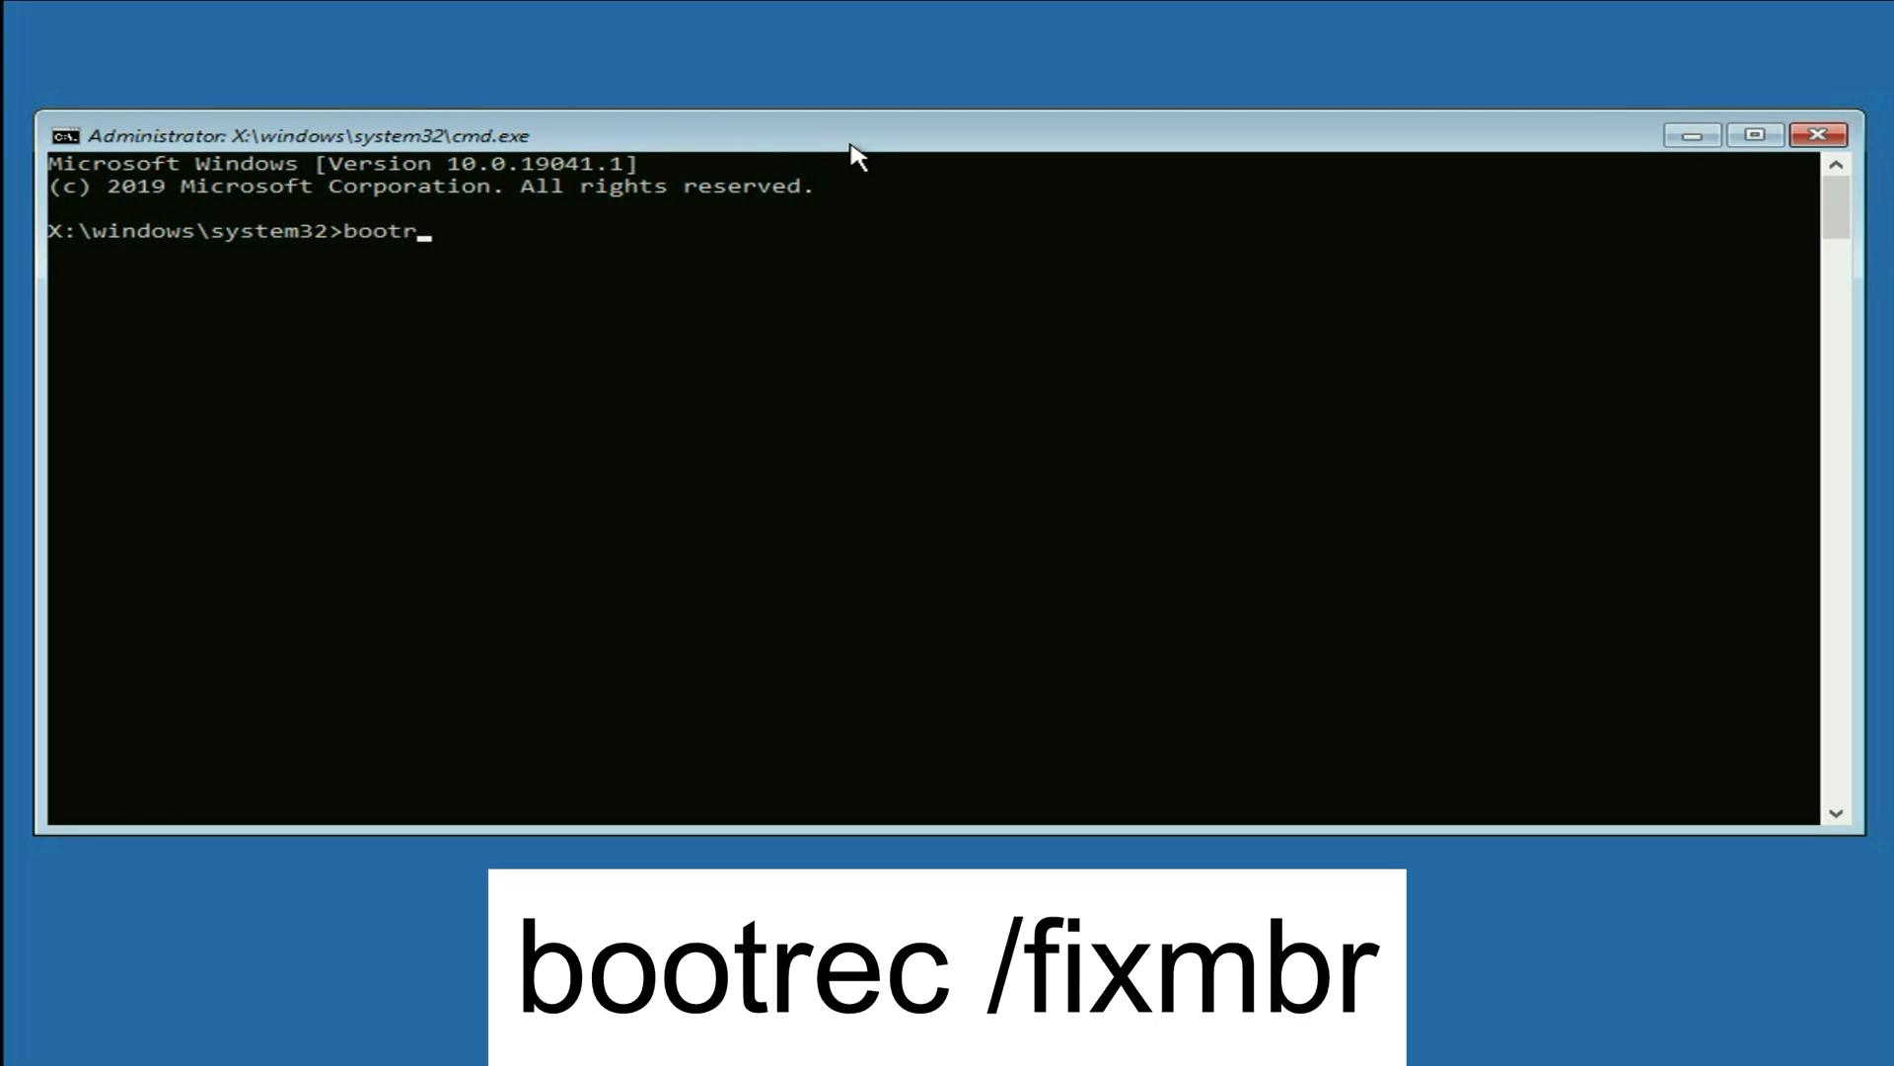
{"action": "type", "text": "ec /fixmbr"}
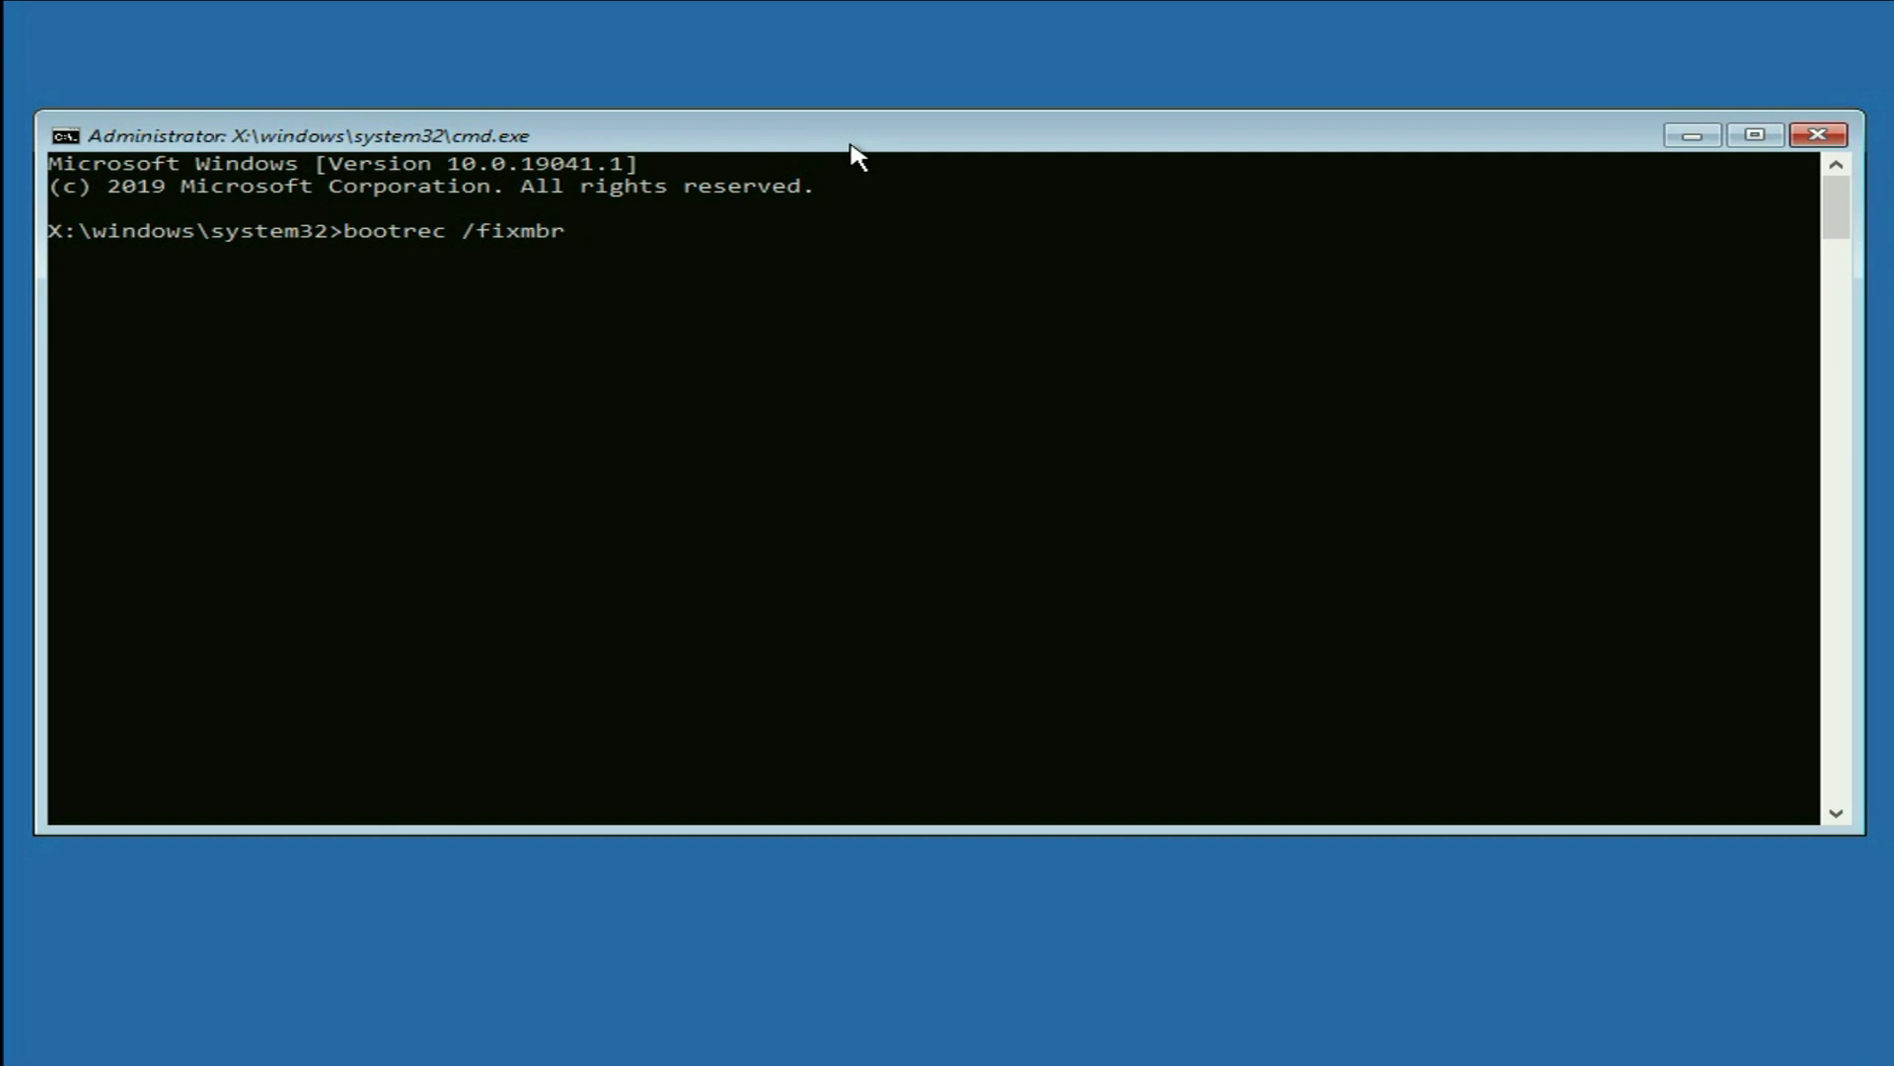
{"action": "key", "text": "Return"}
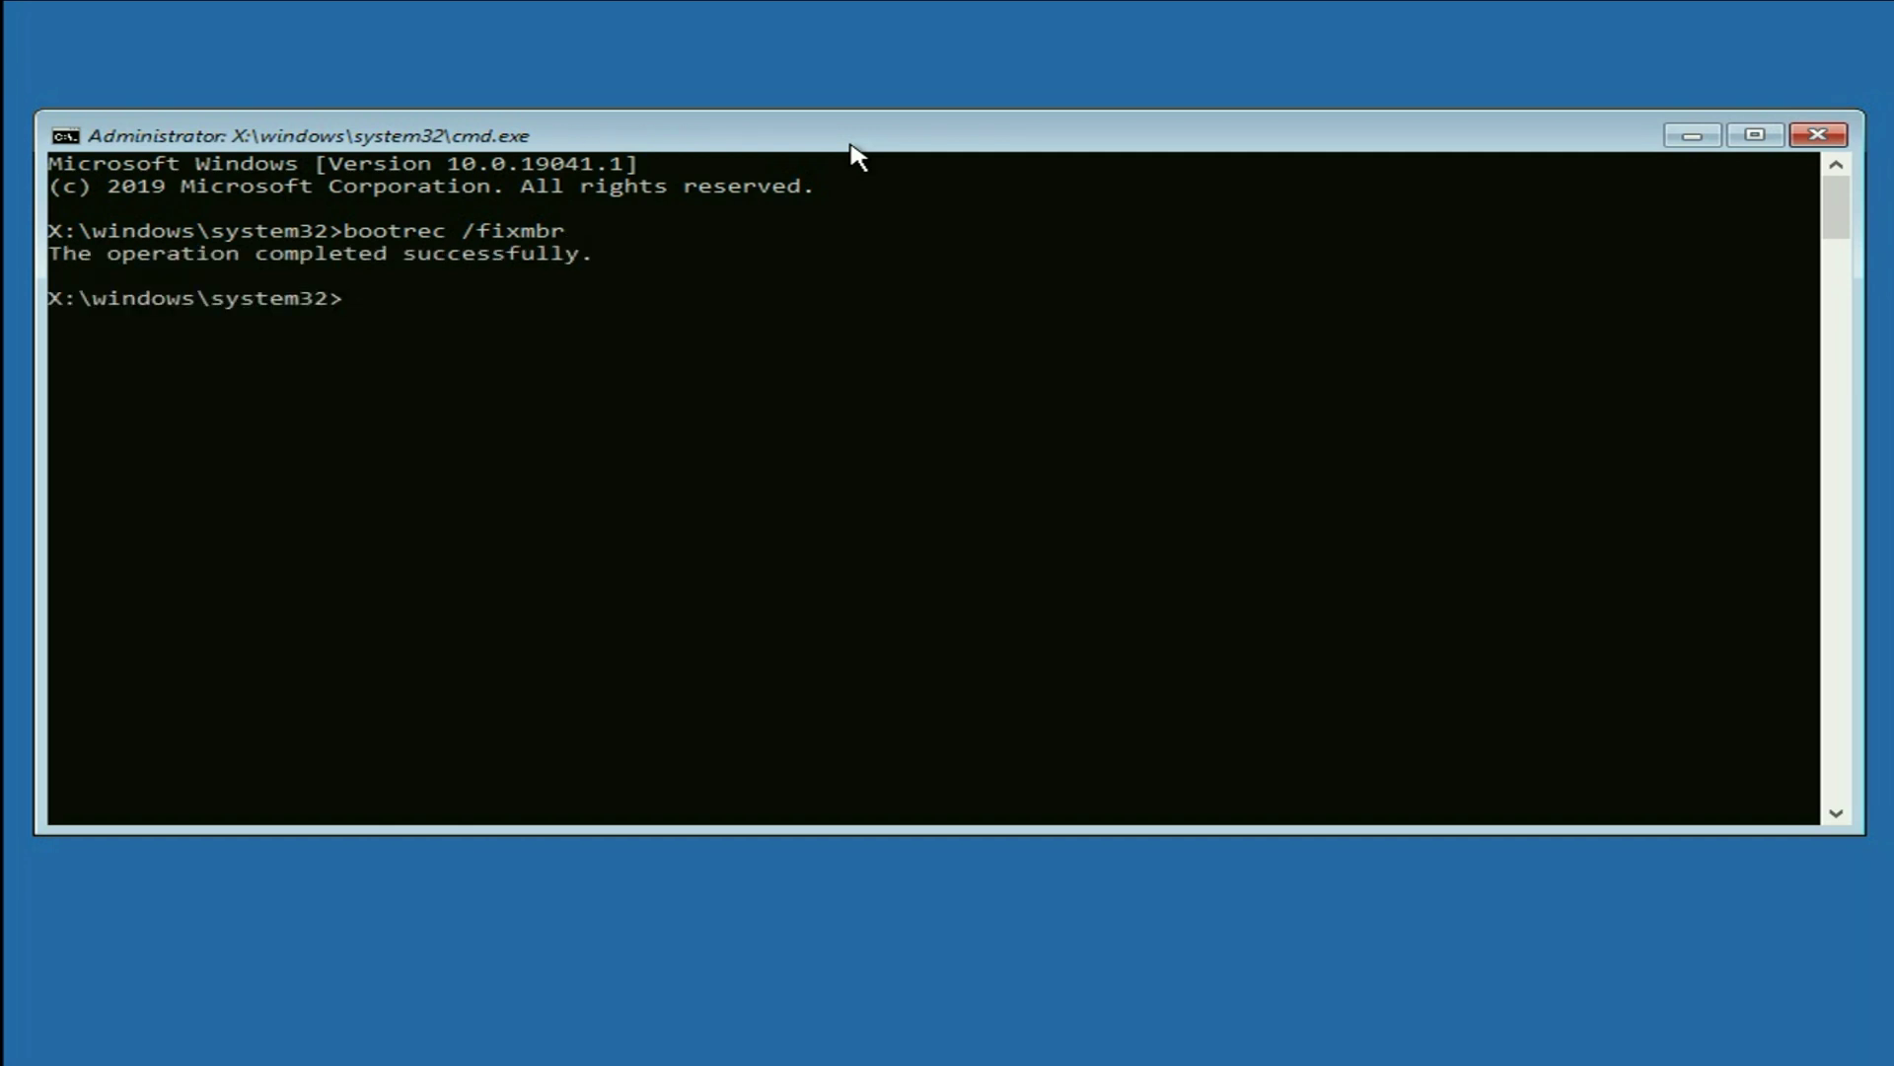
{"action": "type", "text": "boot"}
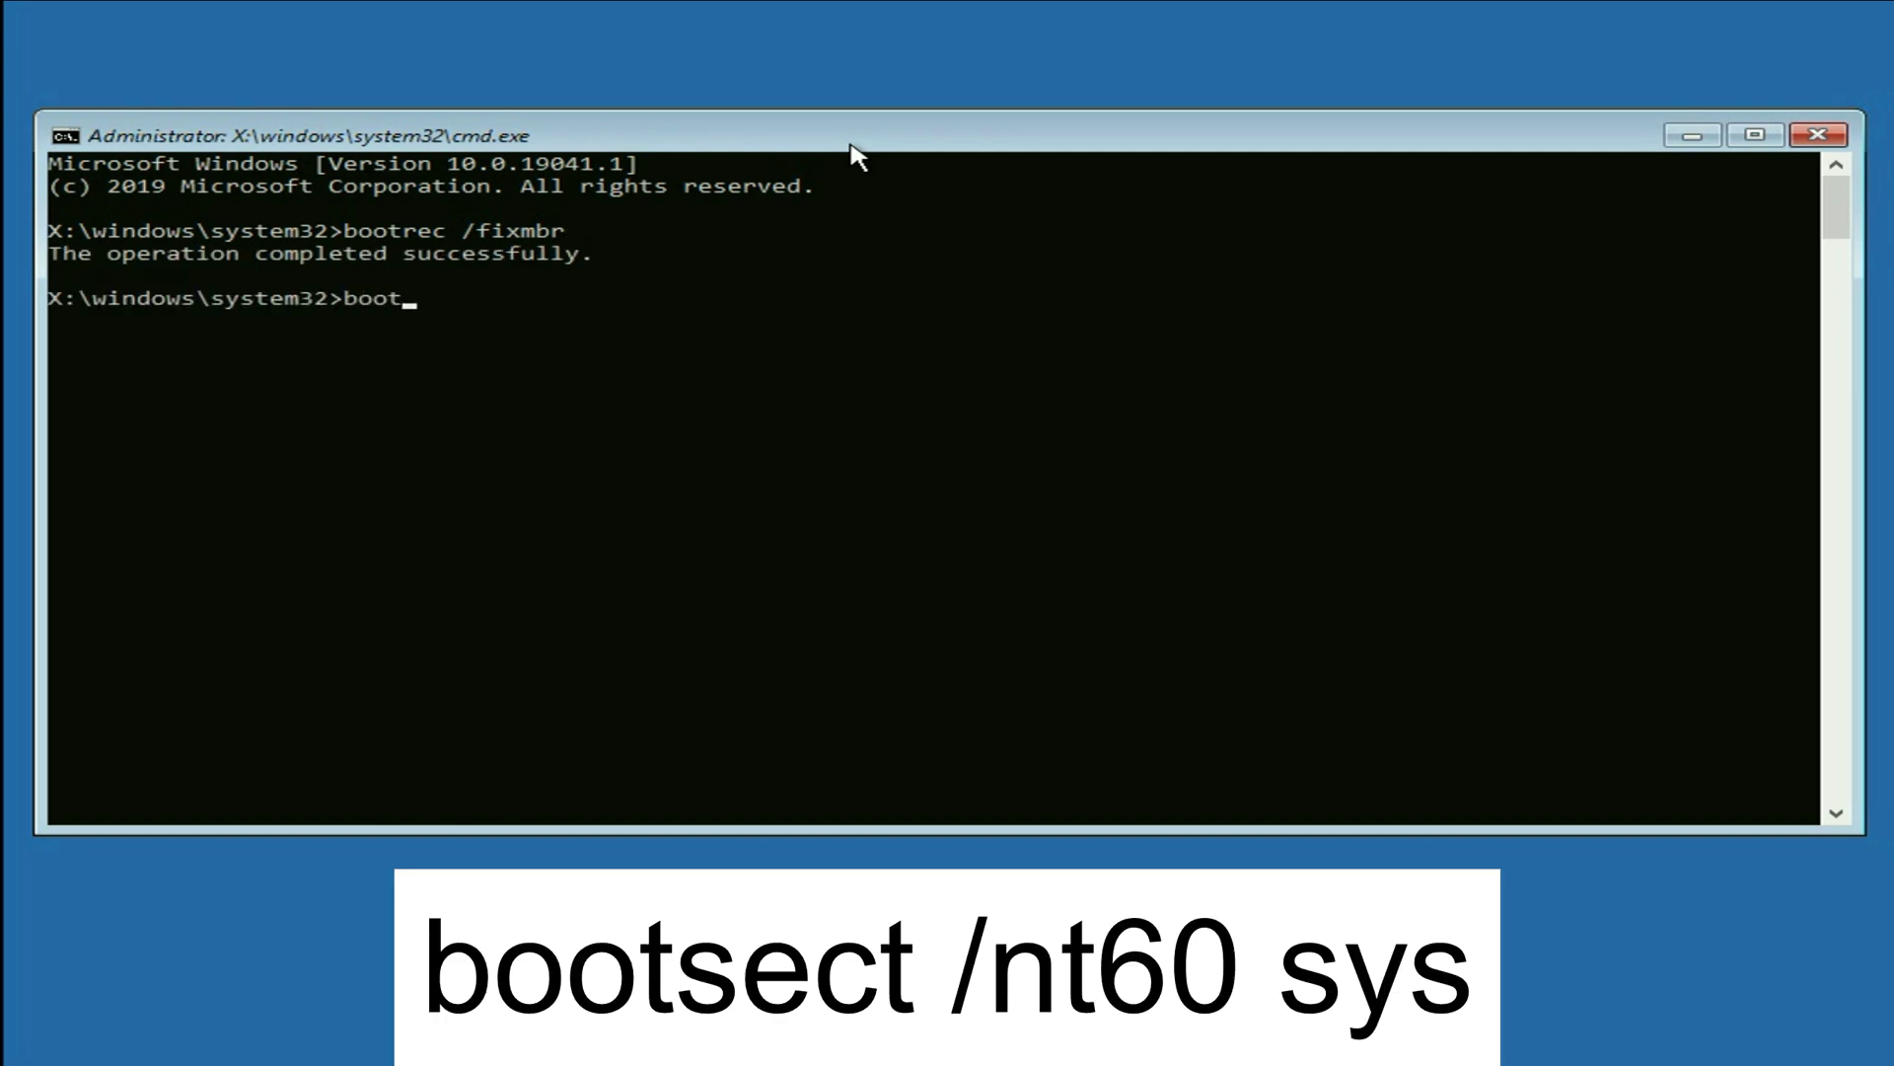
{"action": "type", "text": "sect /nt60 sys"}
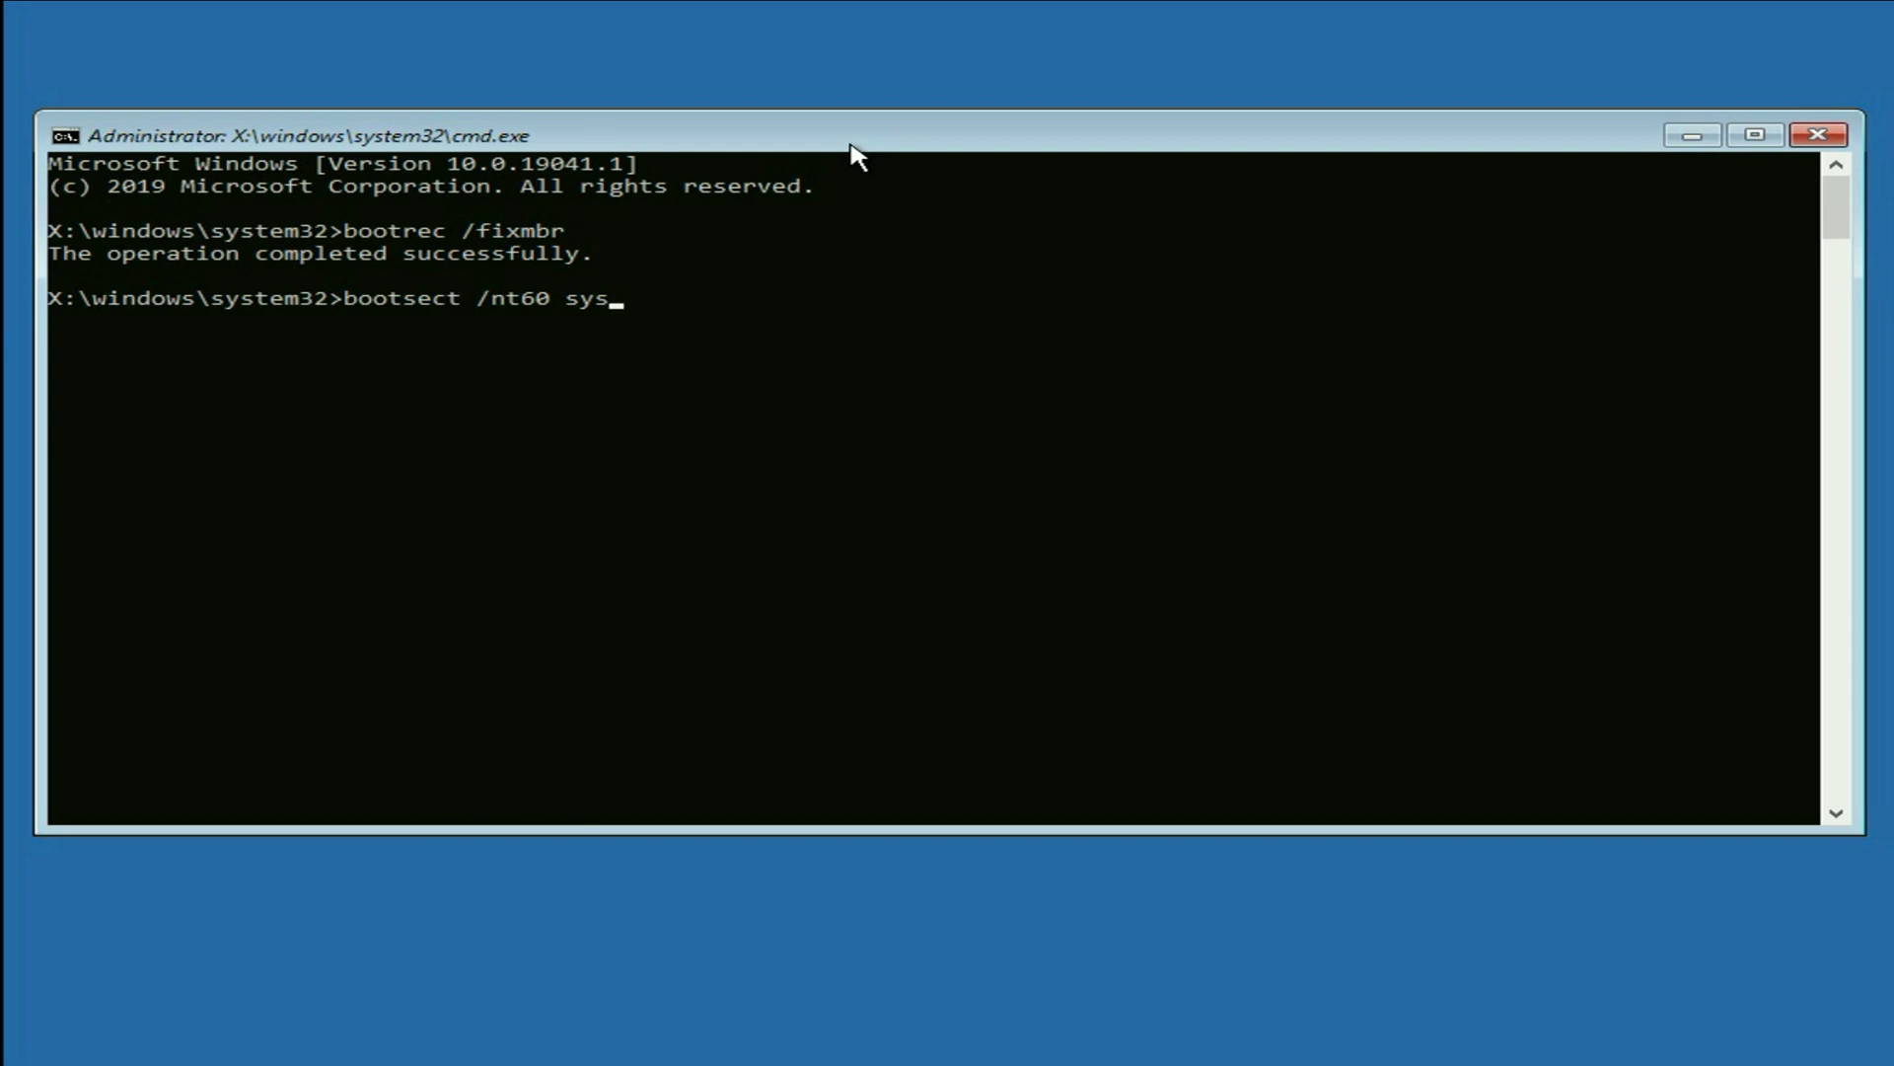
Update the BOOTMGR boot code with bootsect /nt60 sys and repair the boot sector with bootrec /fixboot
{"action": "key", "text": "Return"}
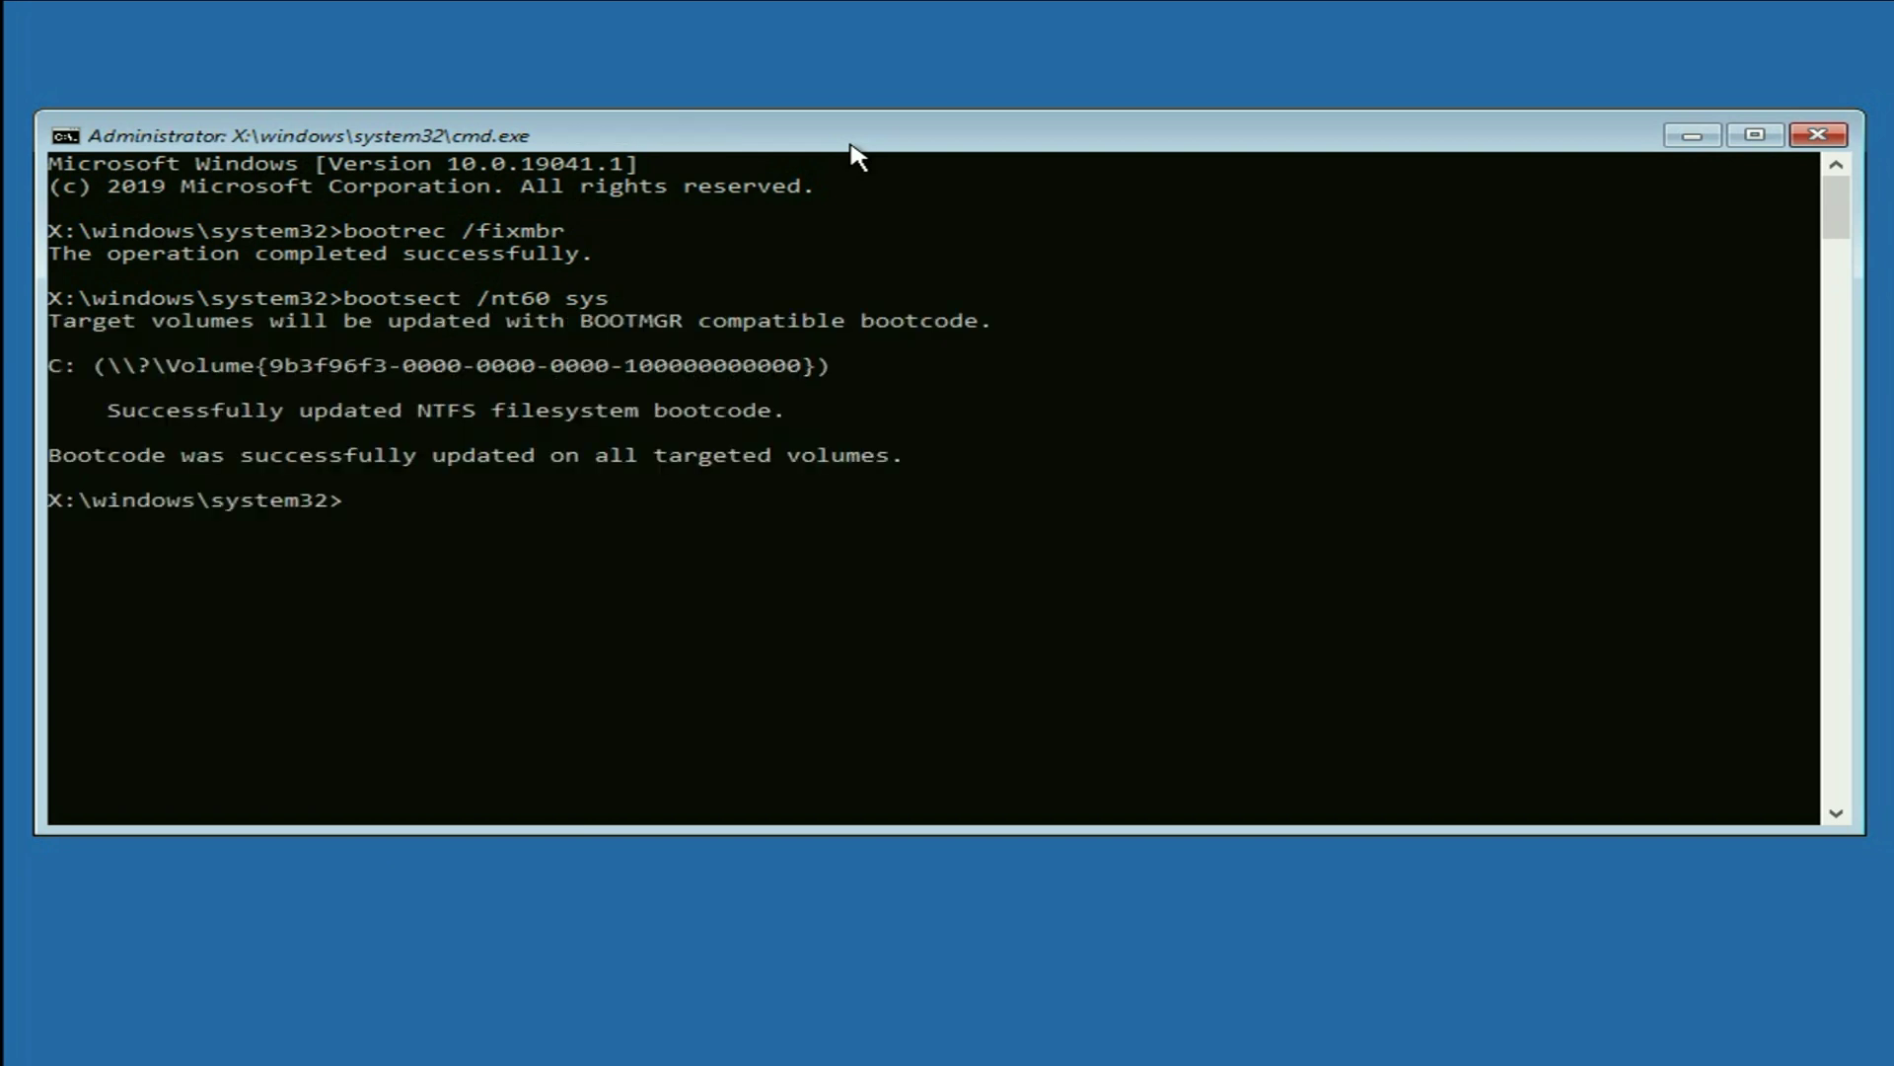
{"action": "type", "text": "bootrec /fixboot"}
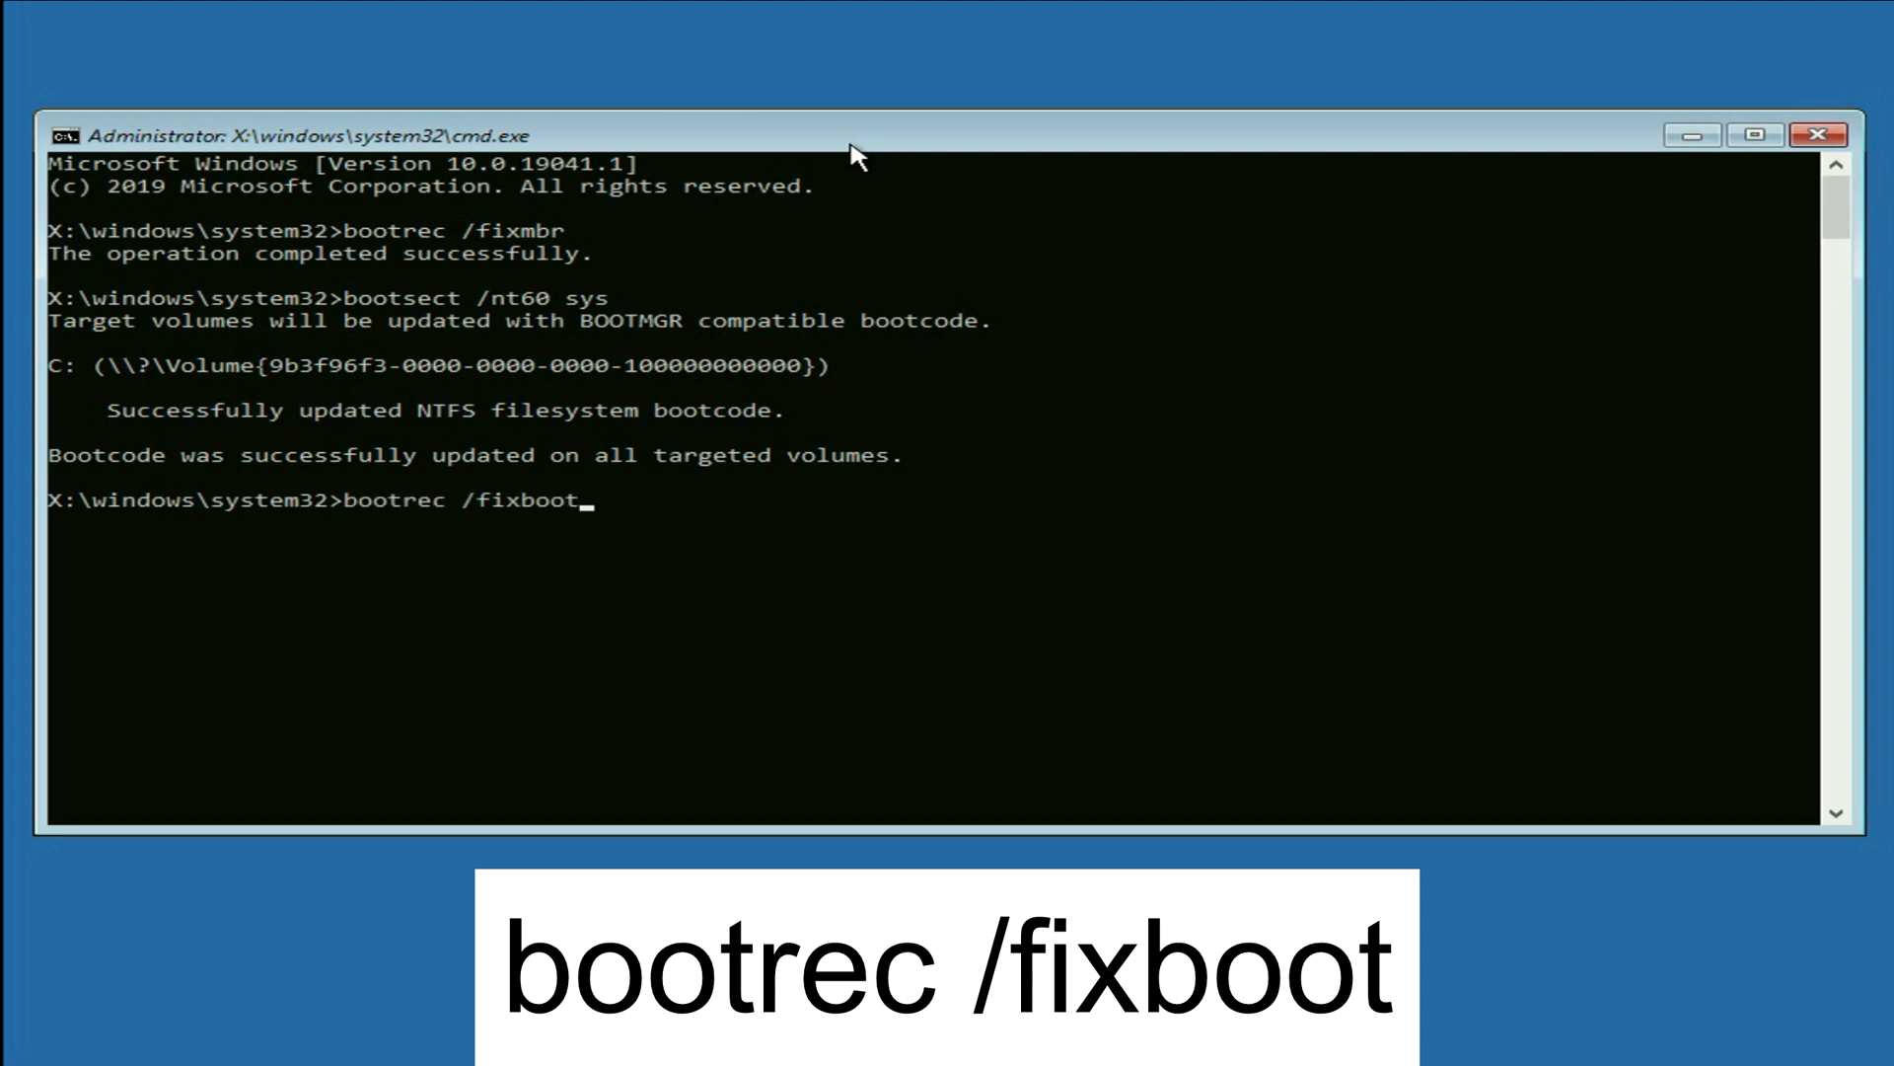
{"action": "key", "text": "Return"}
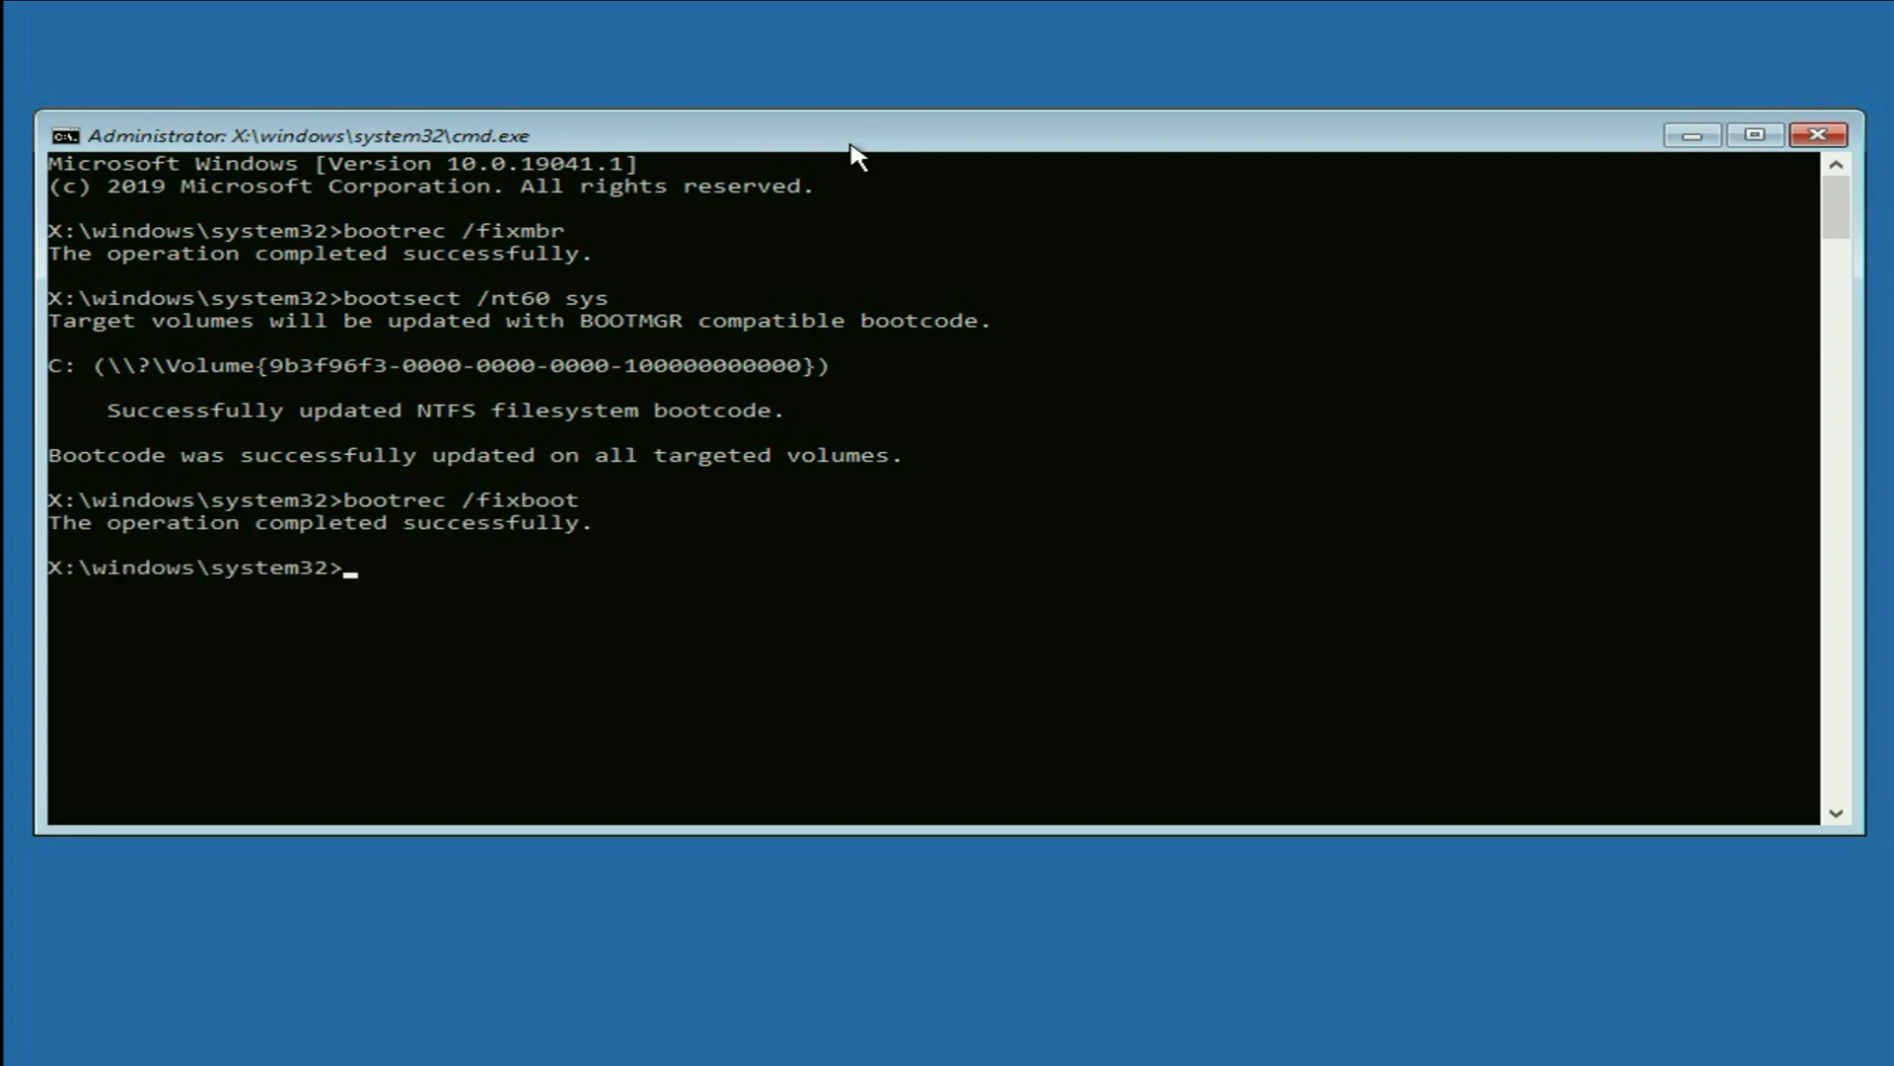
Rebuild the boot configuration data with bootrec /rebuildbcd, which finds 0 Windows installations
{"action": "type", "text": "bootrec /rebuildbcd"}
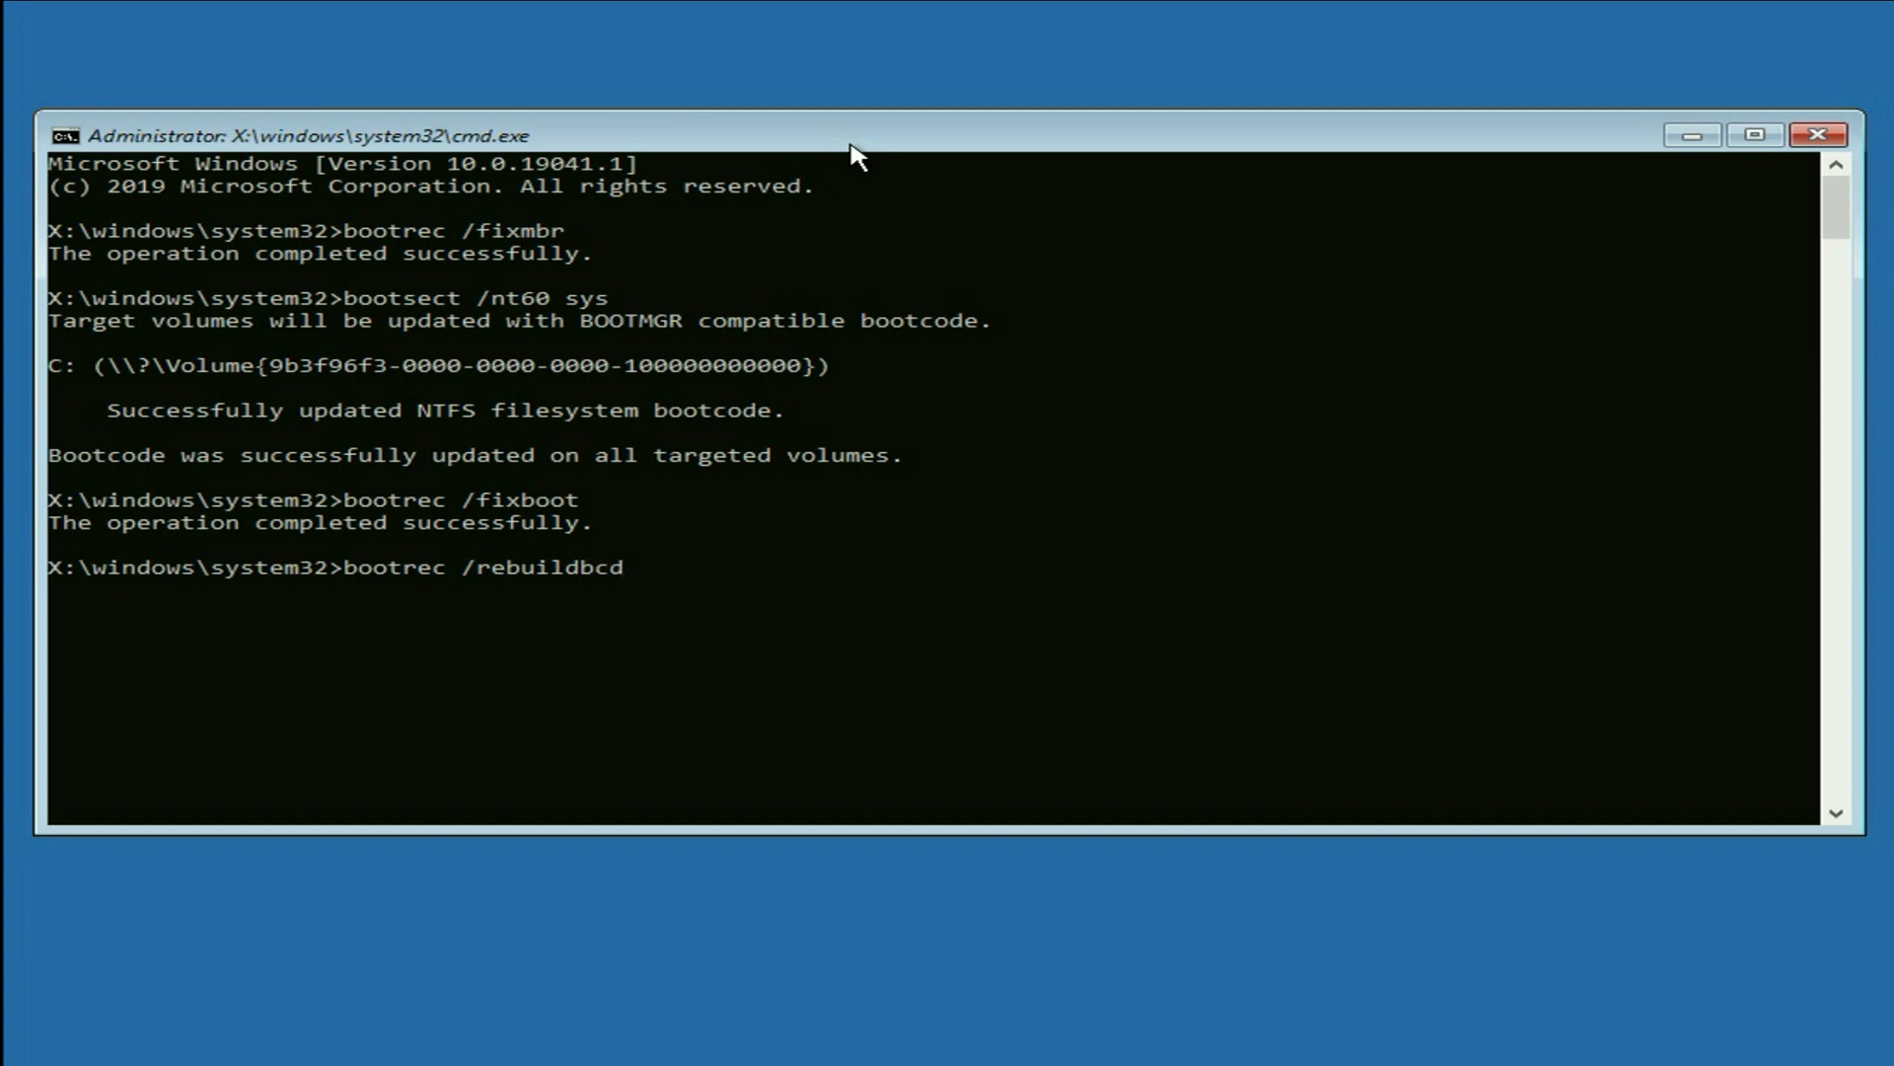
{"action": "key", "text": "Return"}
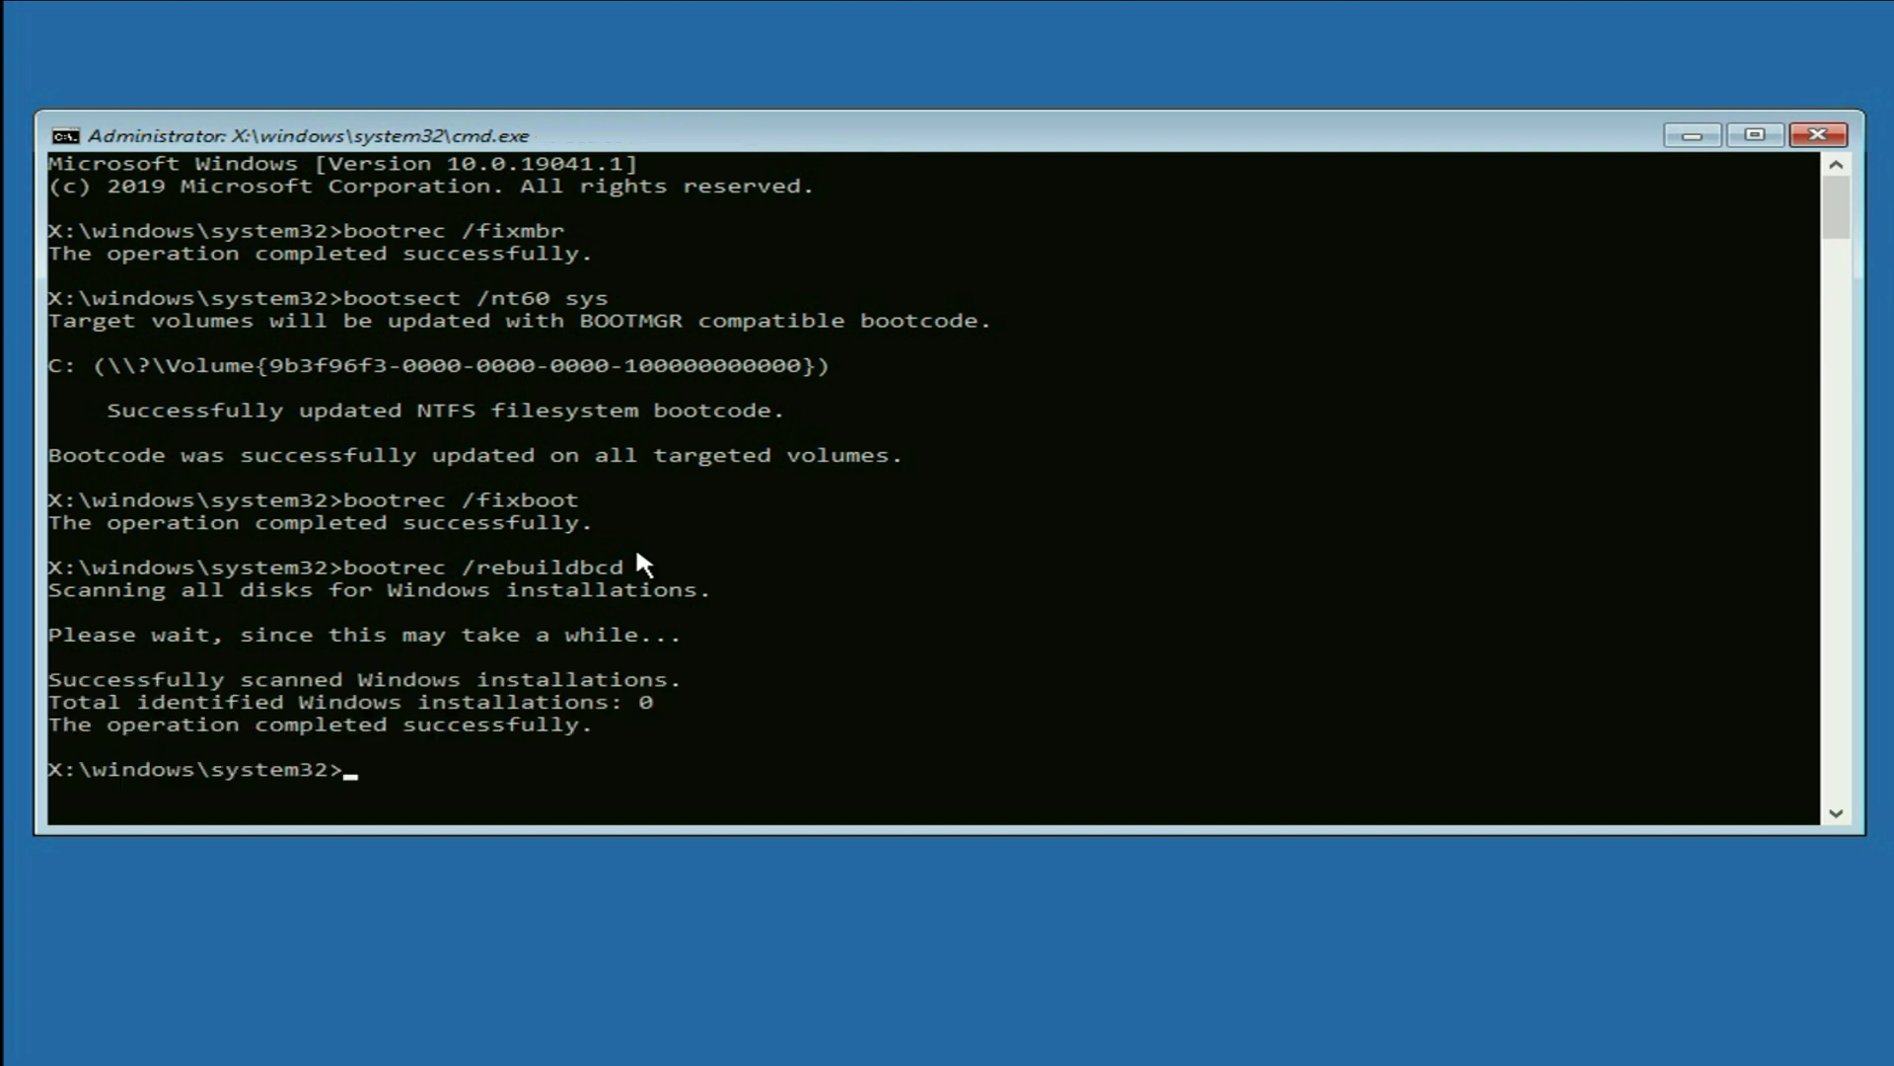
{"action": "scroll", "coordinate": [637, 553], "scroll_direction": "down", "scroll_amount": 5}
Run the sfc /scannow system file scan, which cannot complete
{"action": "type", "text": "s"}
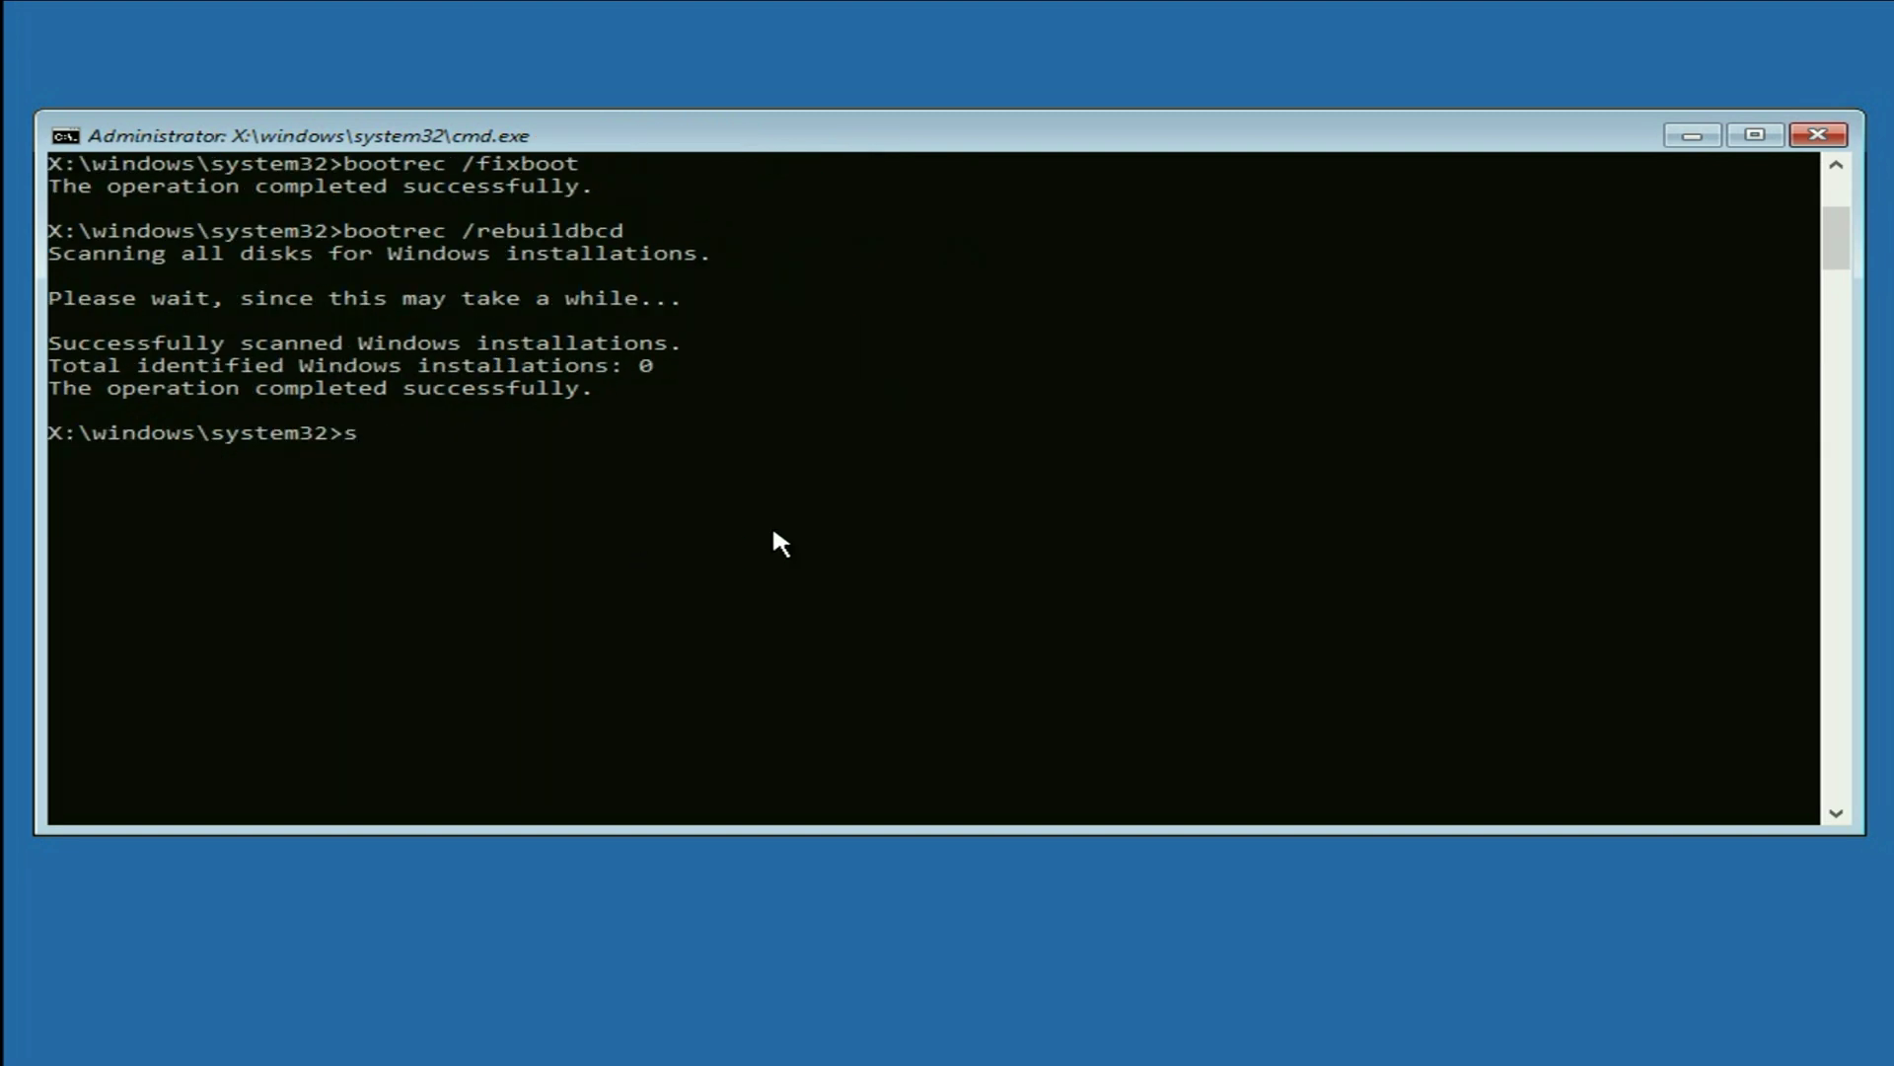
{"action": "type", "text": "fc /scannow"}
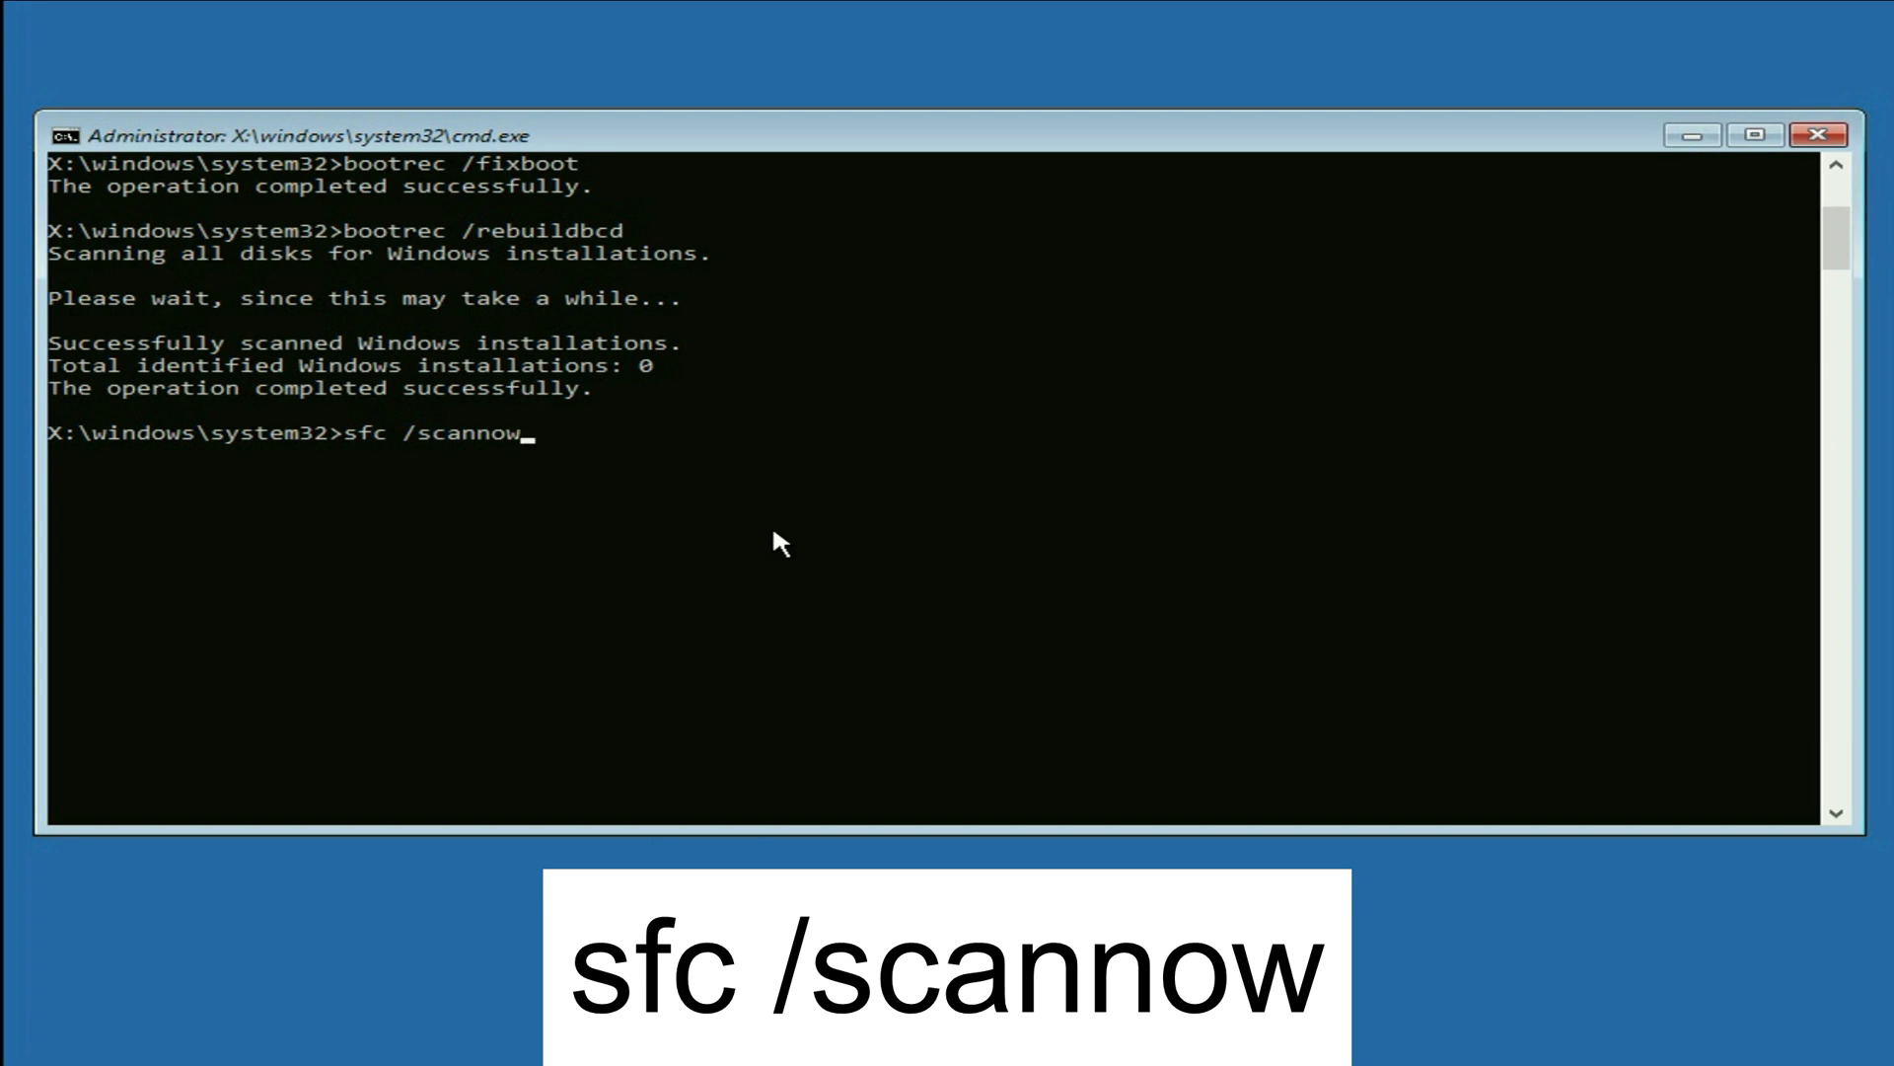
{"action": "key", "text": "Return"}
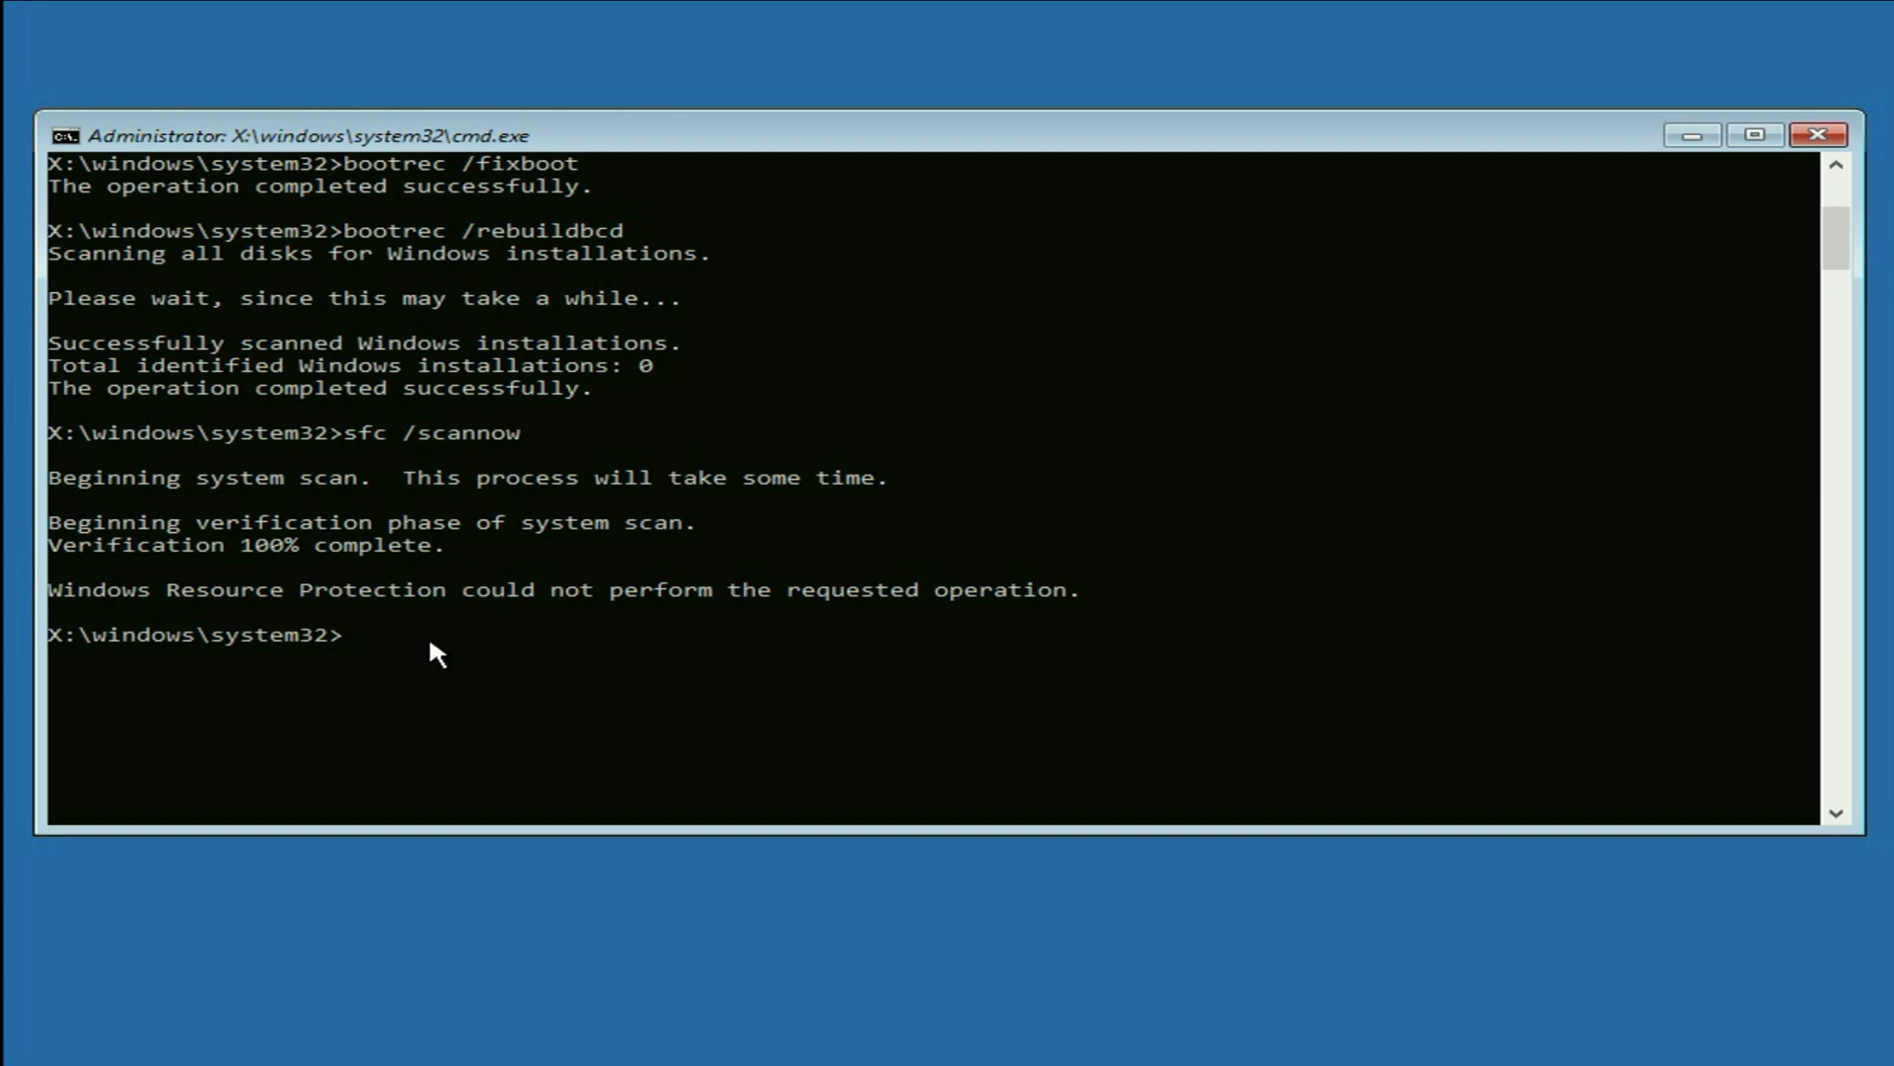
{"action": "scroll", "coordinate": [638, 515], "scroll_direction": "down", "scroll_amount": 1}
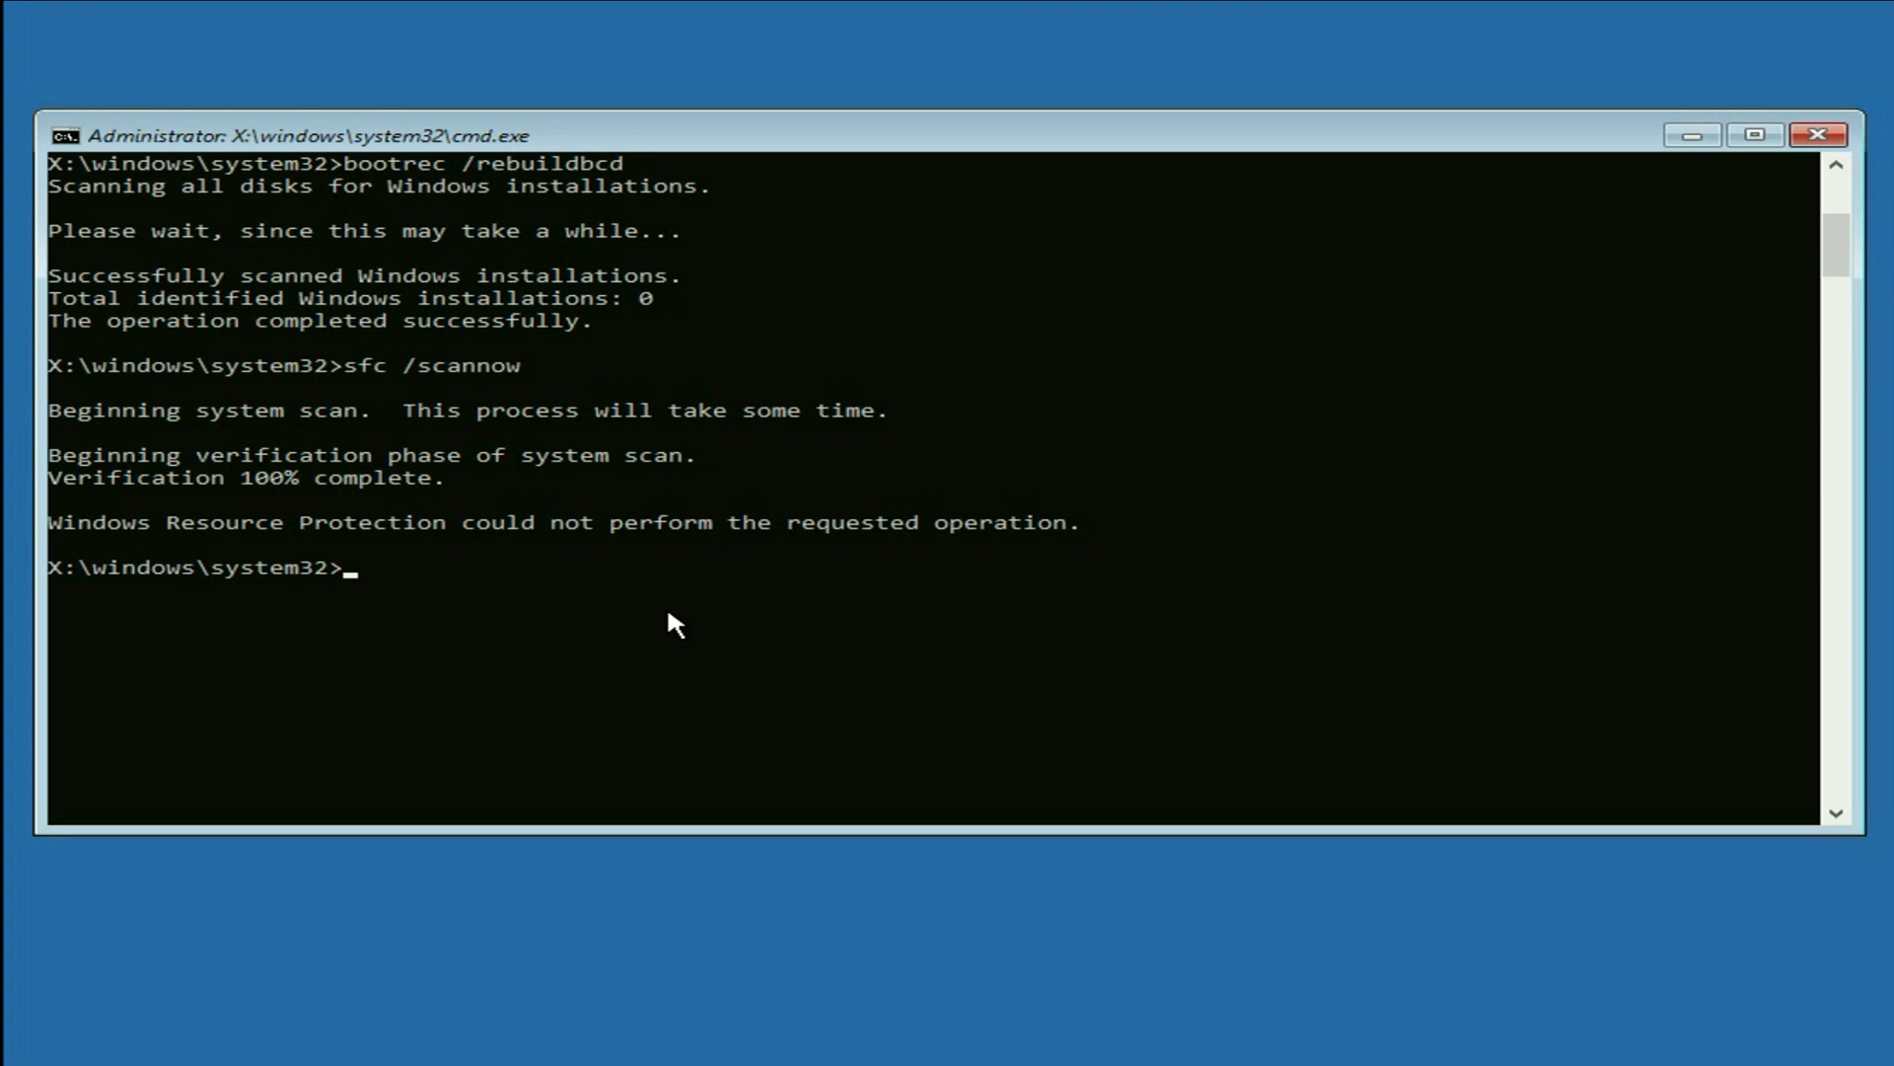
Check drive C: with chkdsk /f c:, which finds no problems, then exit the console
{"action": "type", "text": "chkdsk /f"}
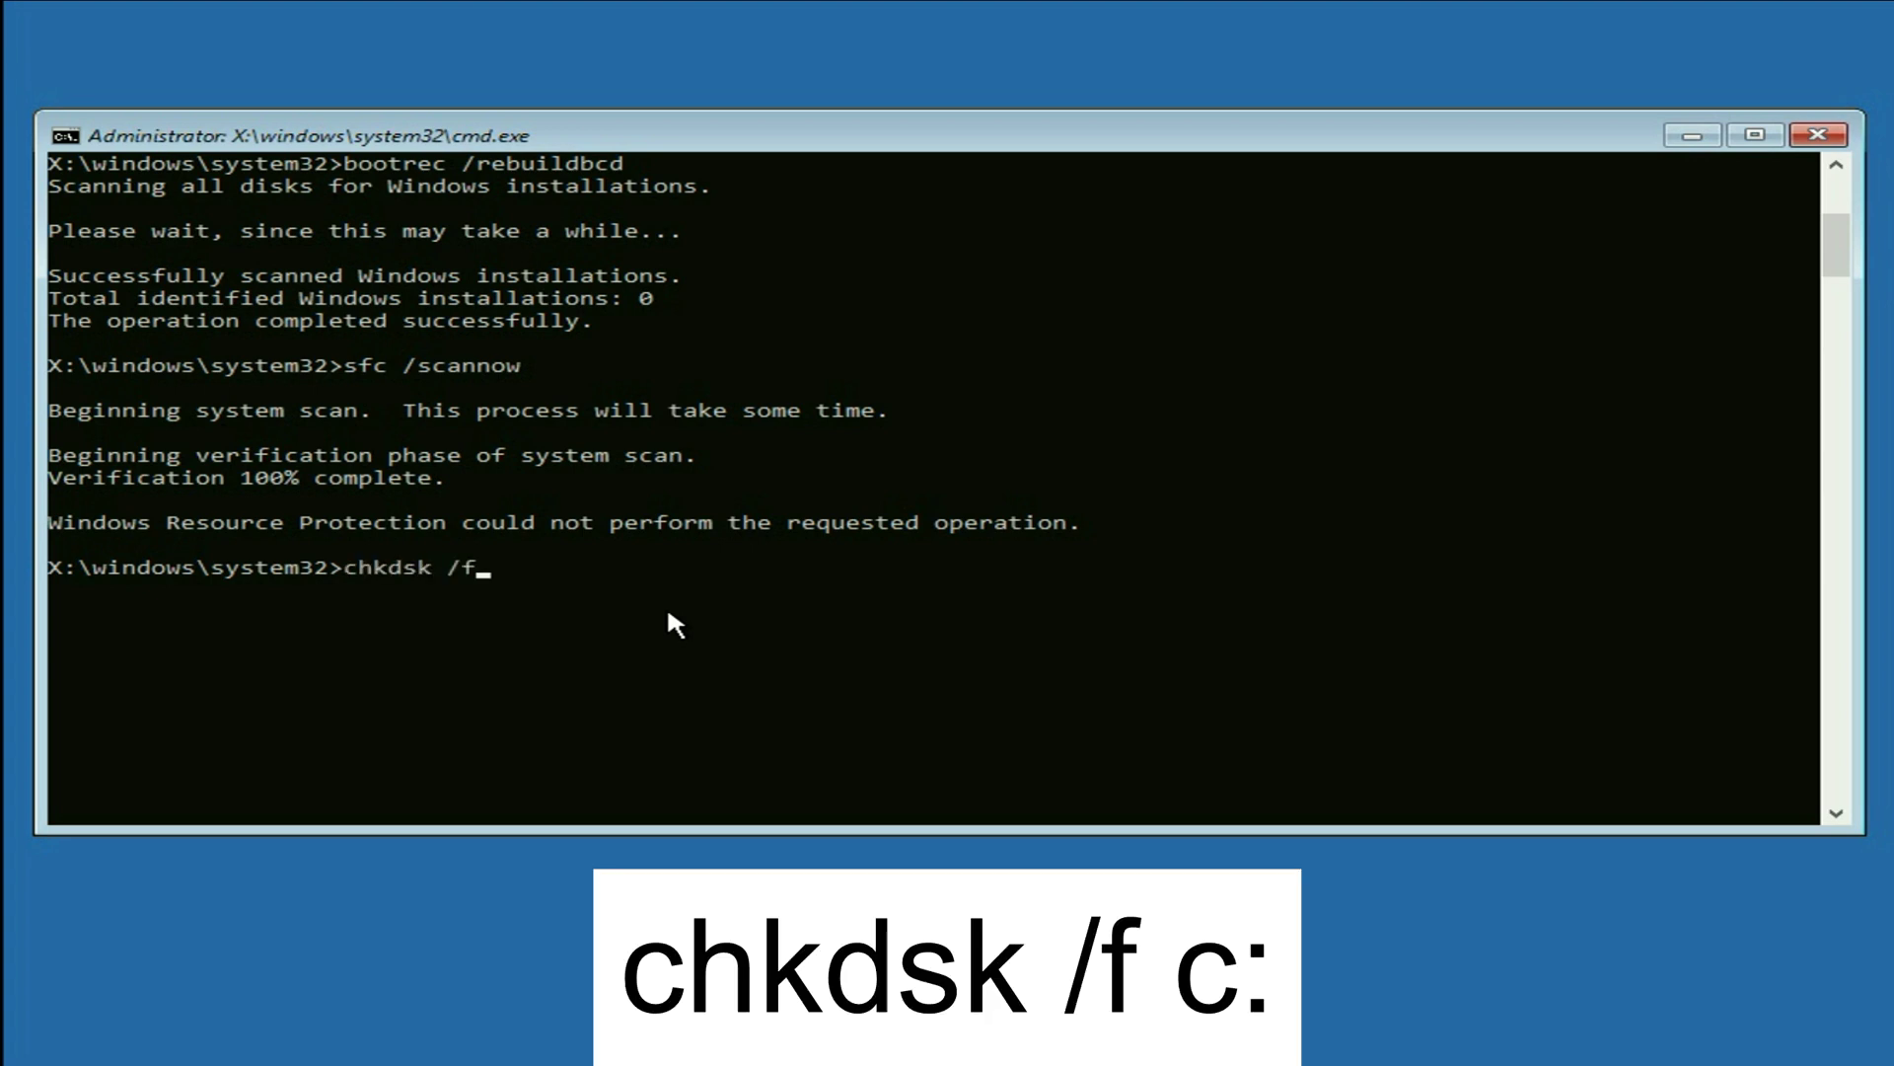
{"action": "type", "text": " c:"}
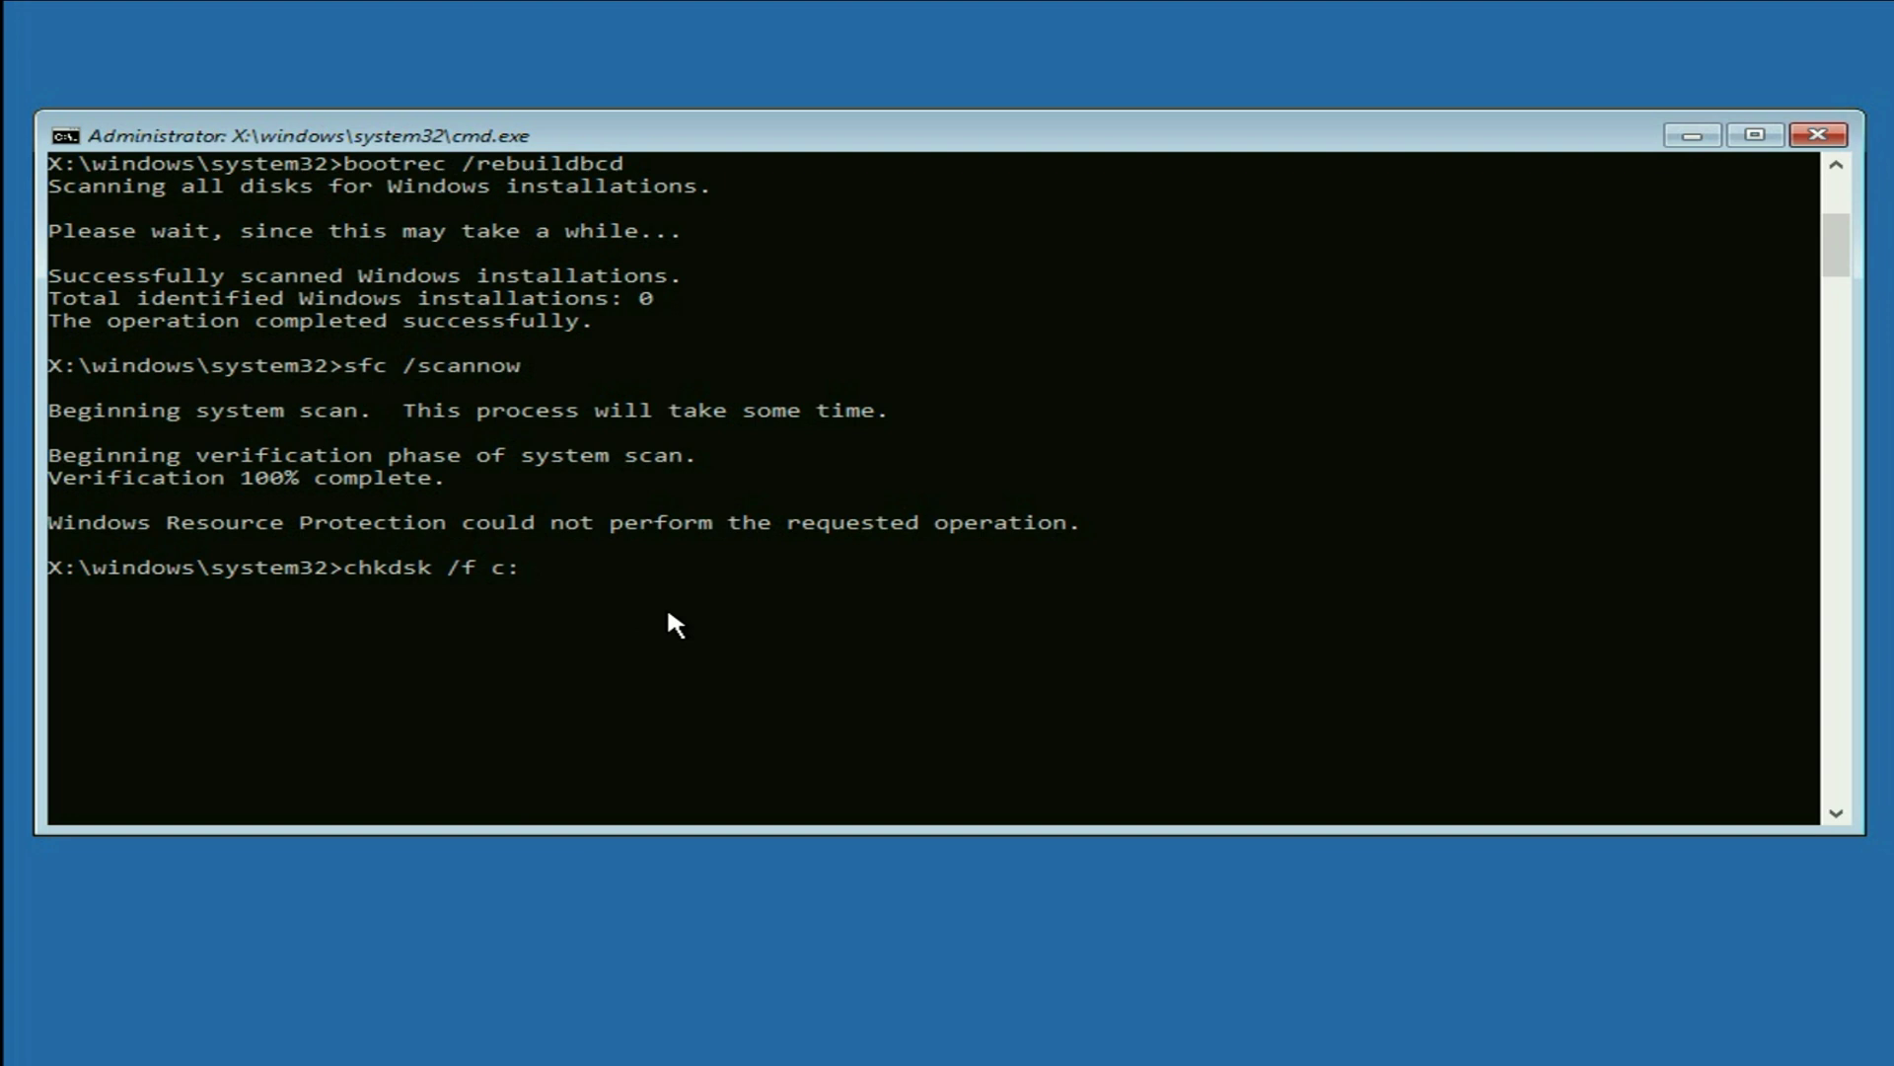
{"action": "key", "text": "Return"}
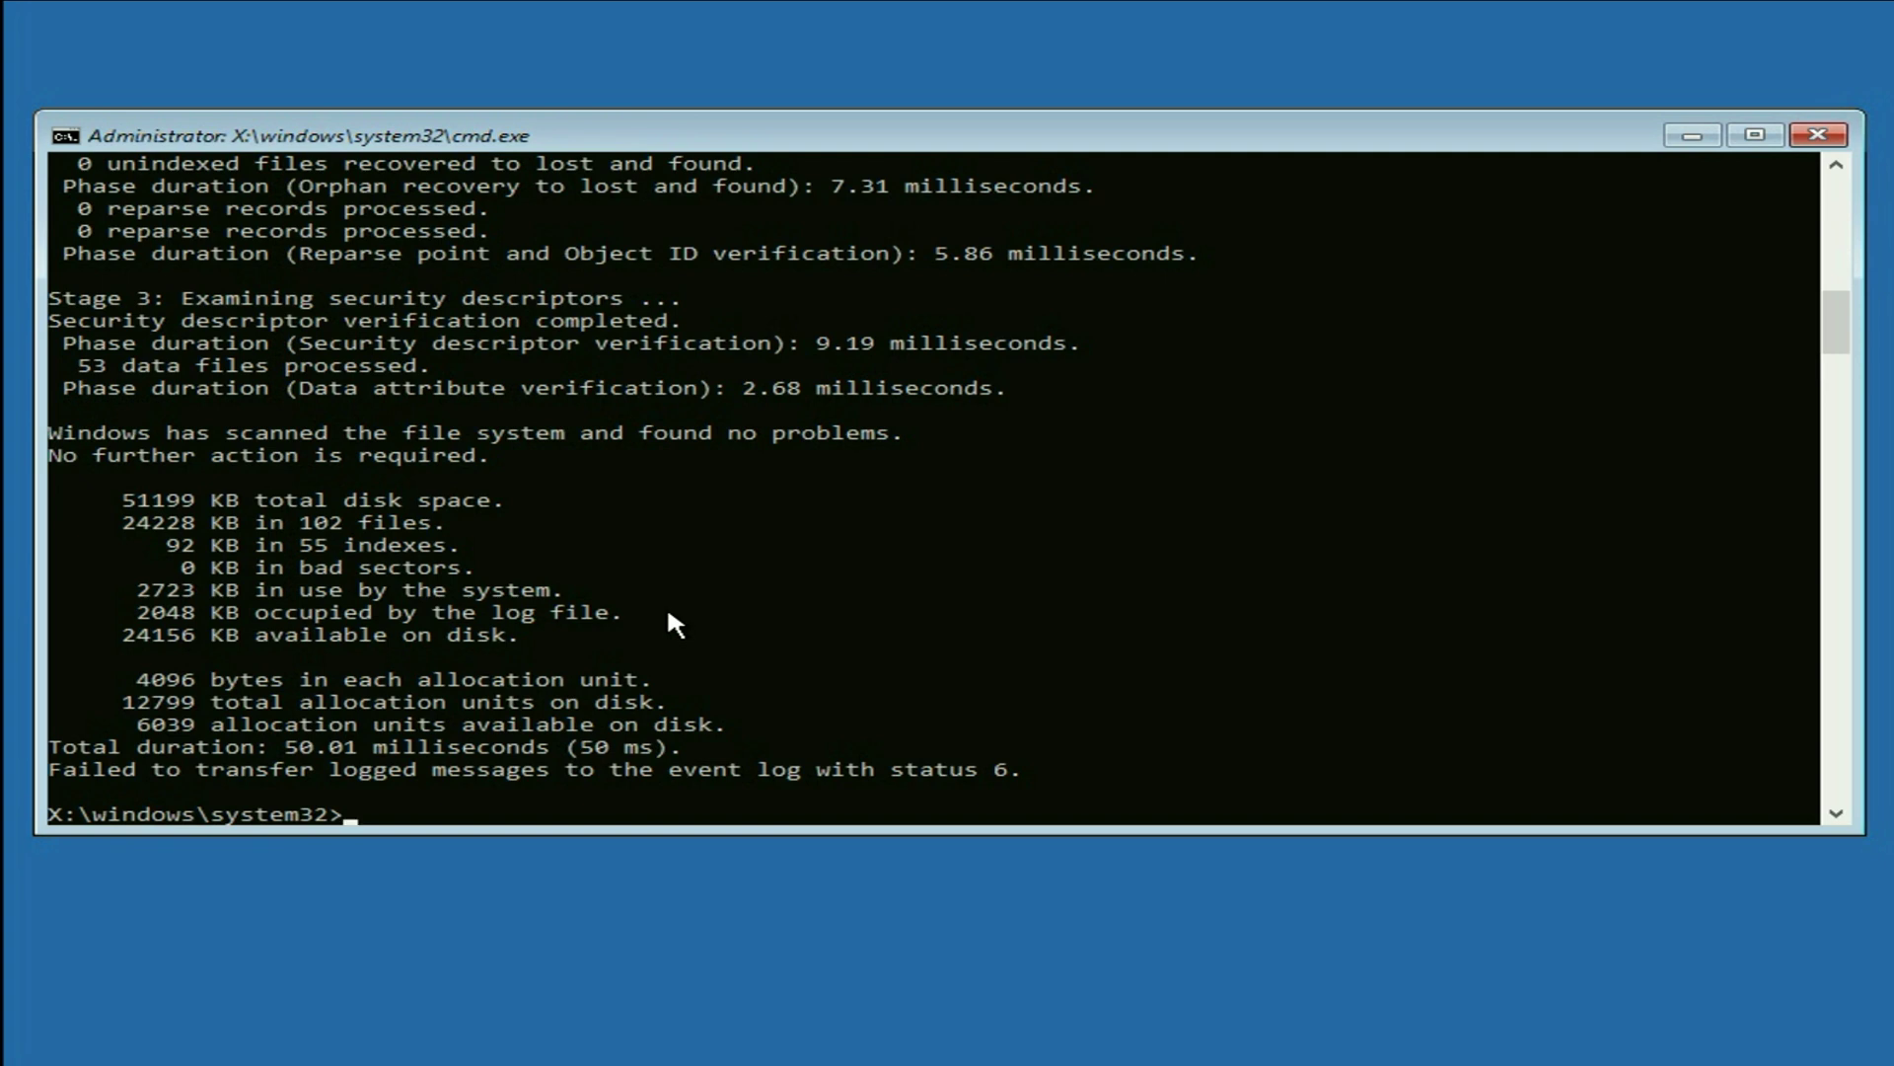
{"action": "scroll", "coordinate": [669, 604], "scroll_direction": "down", "scroll_amount": 3}
{"action": "scroll", "coordinate": [671, 582], "scroll_direction": "down", "scroll_amount": 2}
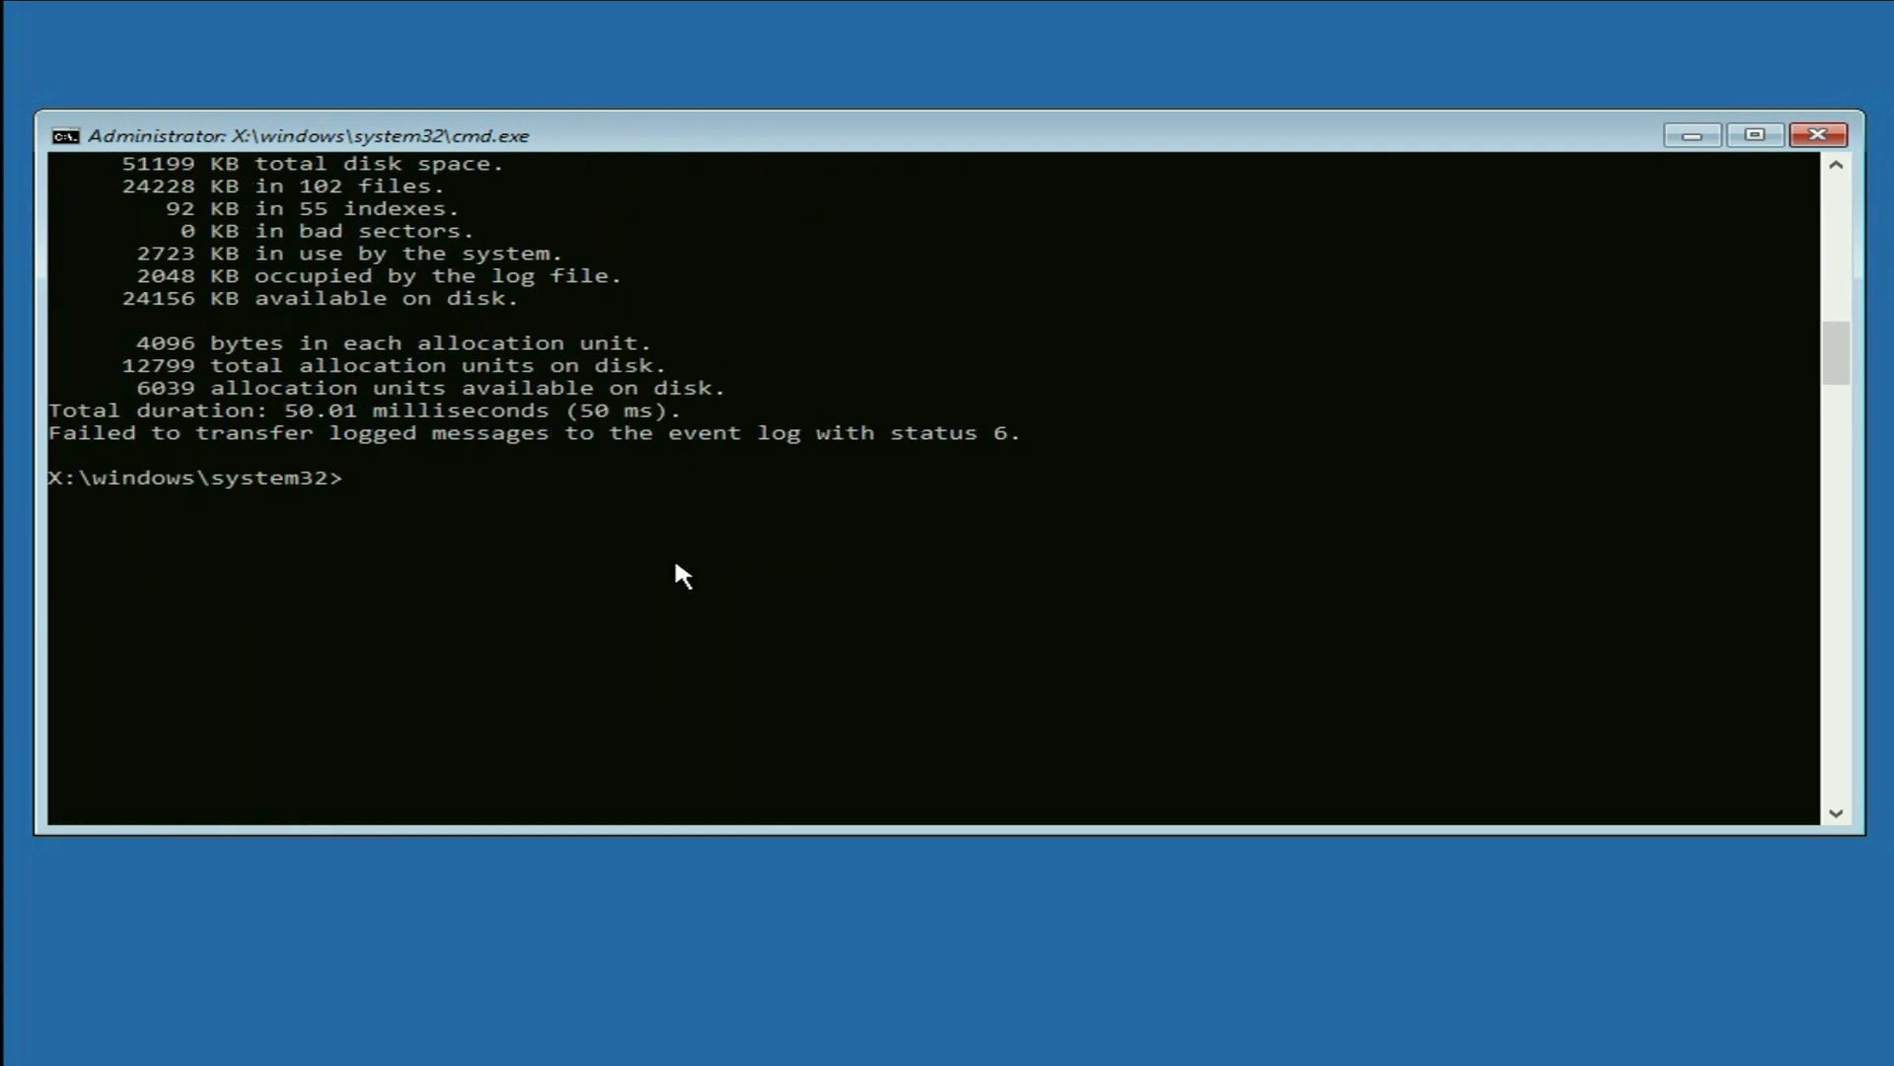
{"action": "type", "text": "exit"}
{"action": "key", "text": "Return"}
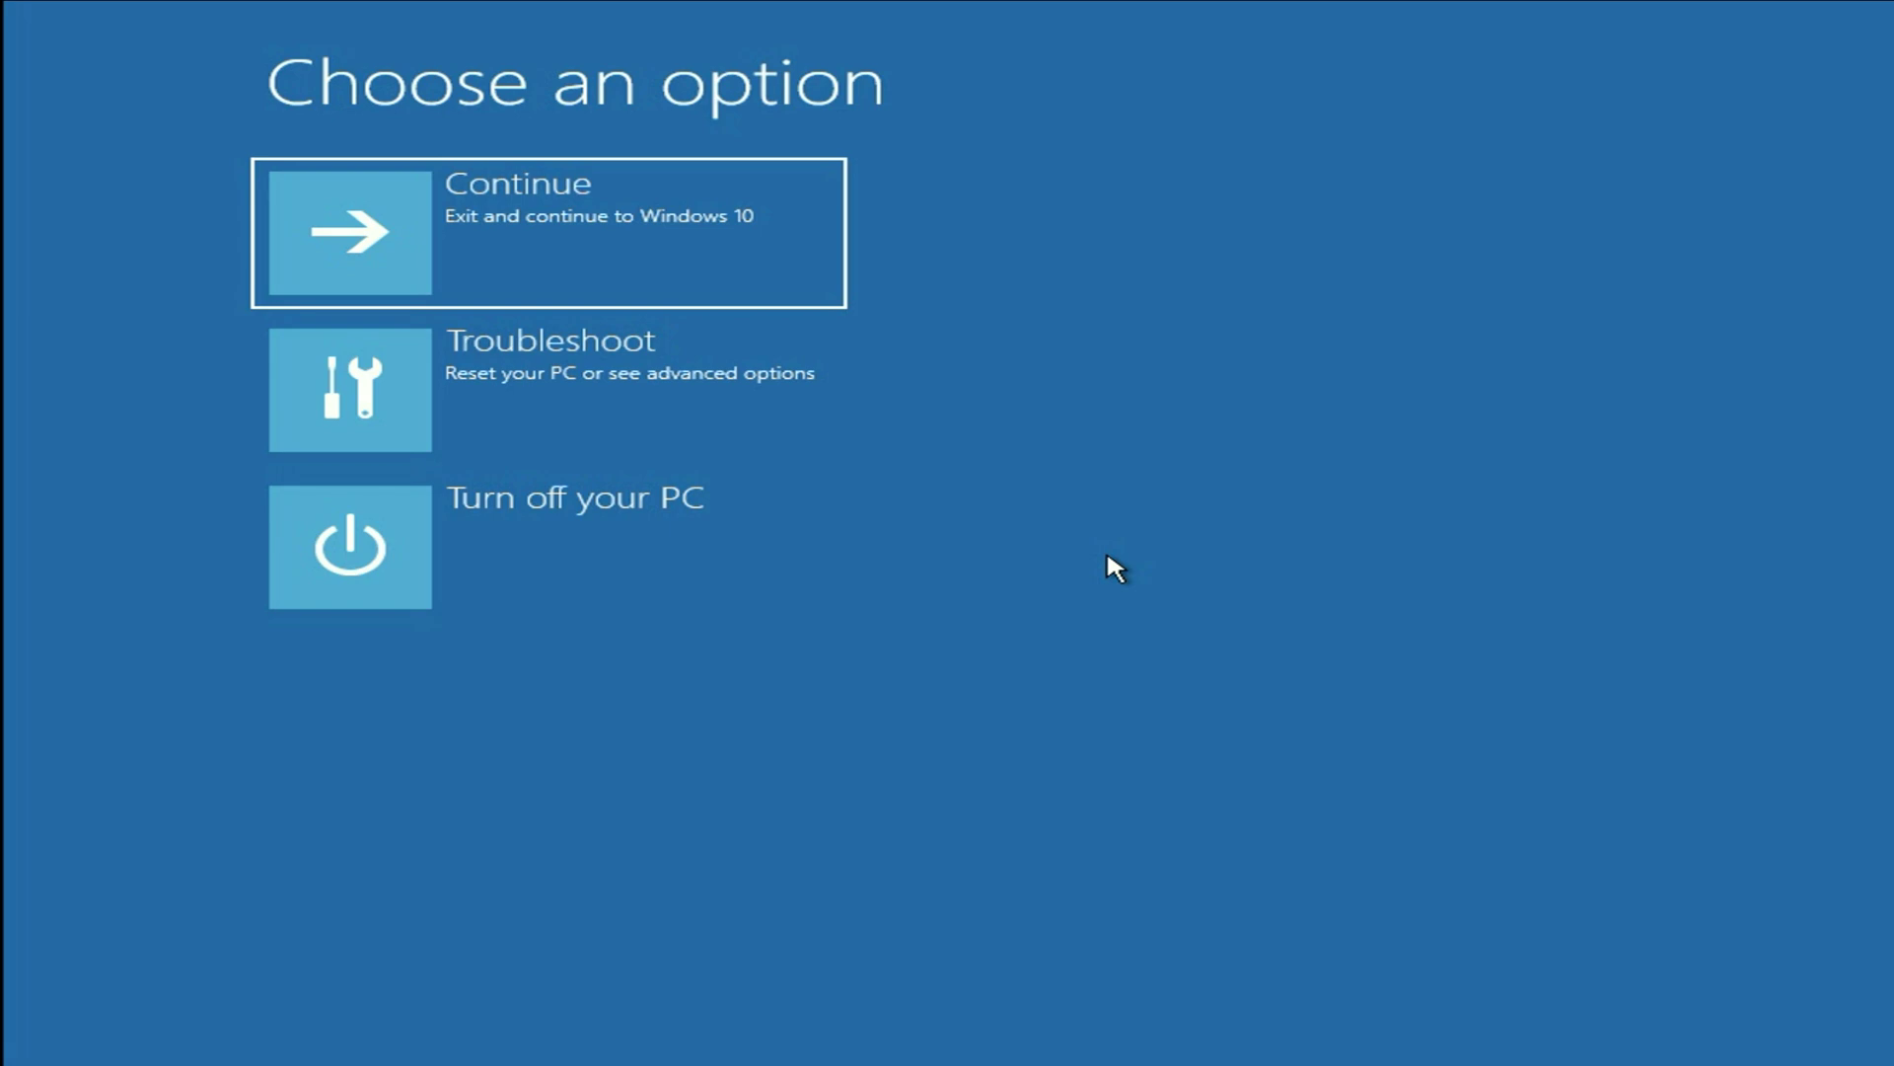
Choose Troubleshoot on the Choose an option screen
{"action": "left_click", "coordinate": [580, 383]}
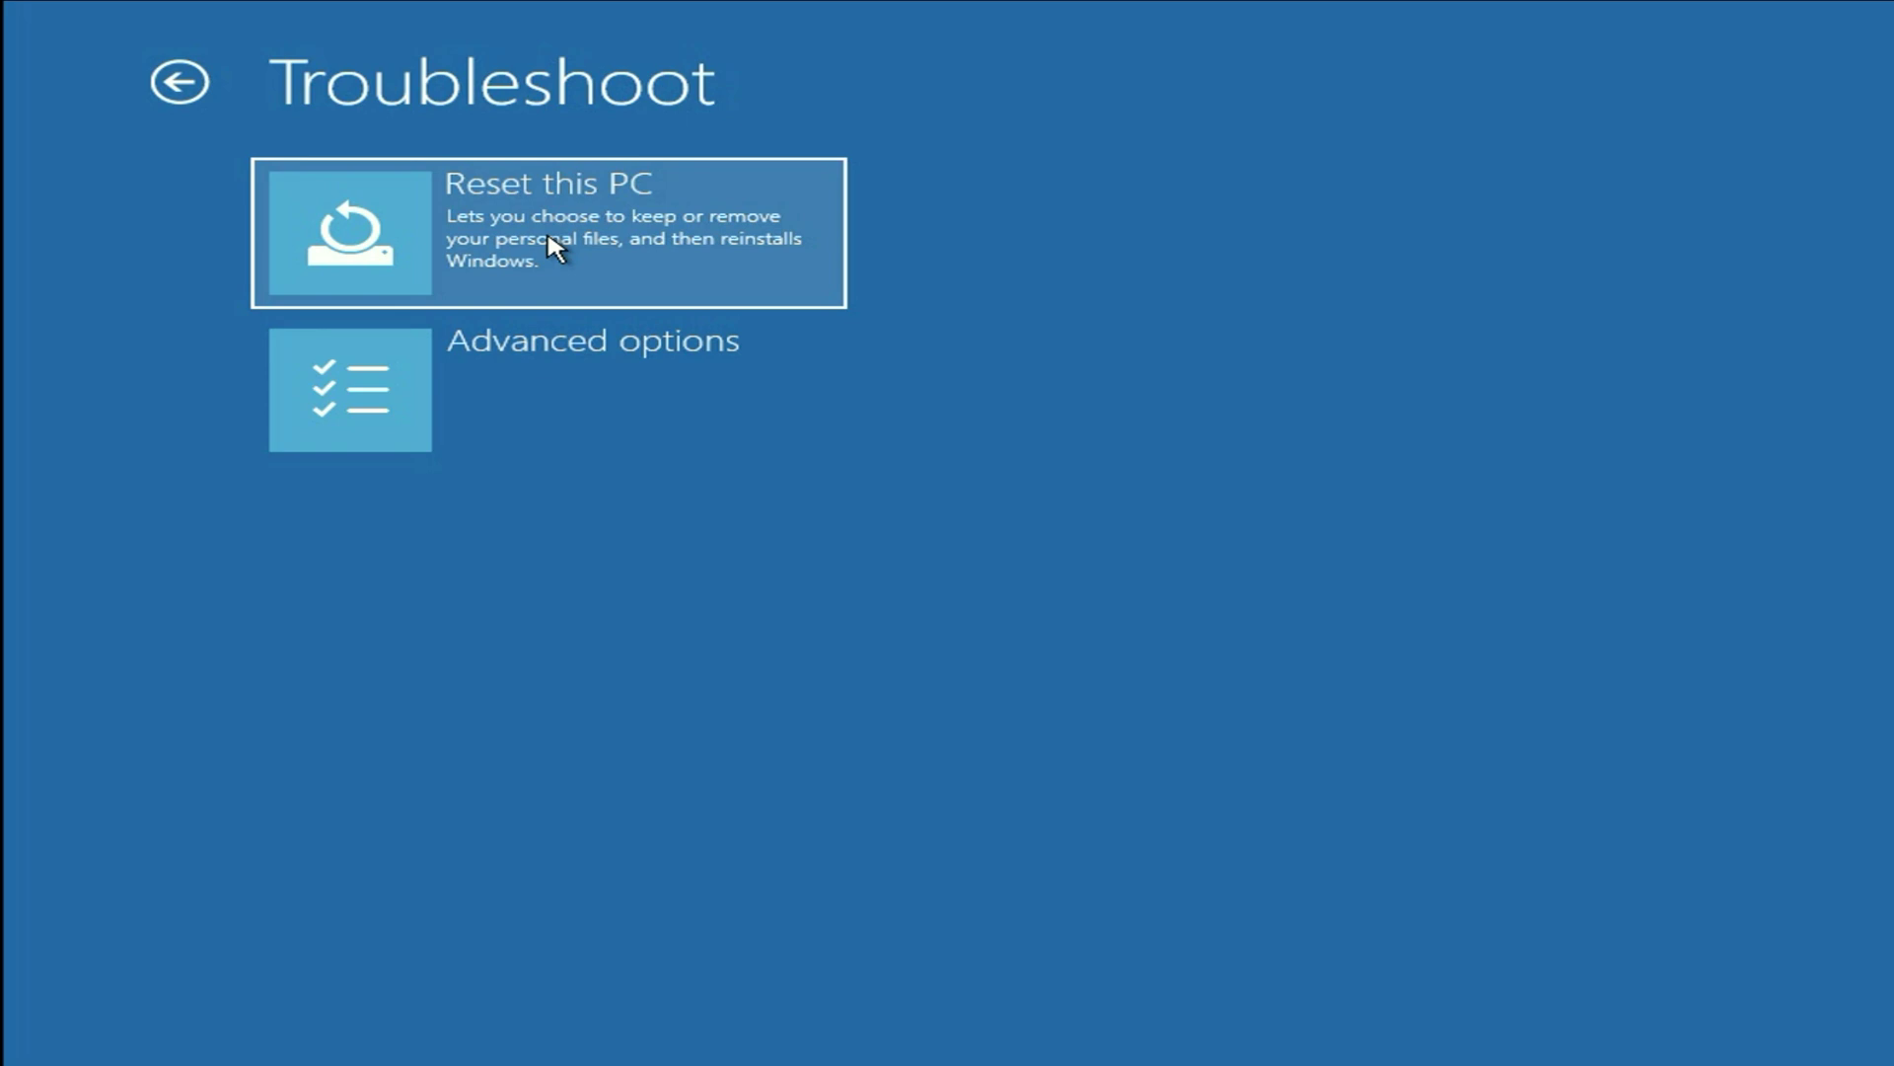
Start Reset this PC with Keep my files and Local reinstall
{"action": "left_click", "coordinate": [549, 237]}
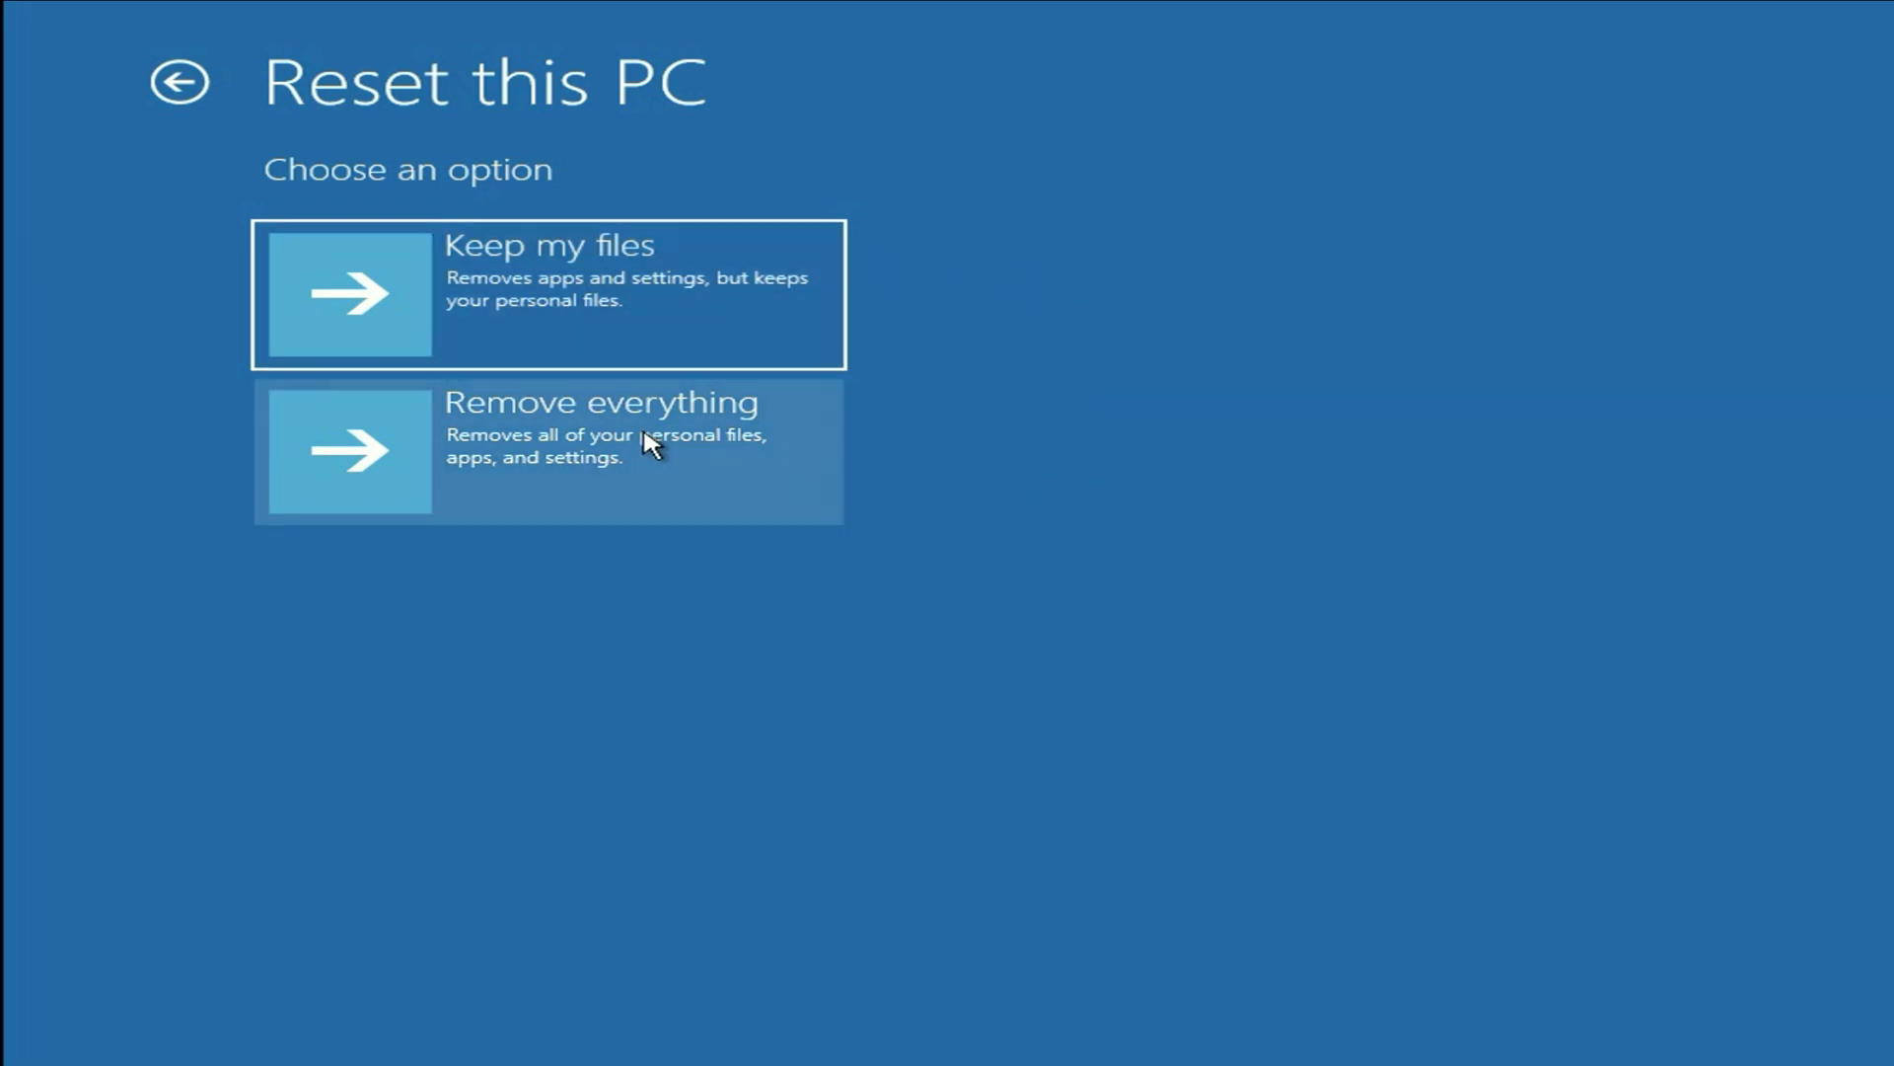
{"action": "left_click", "coordinate": [546, 292]}
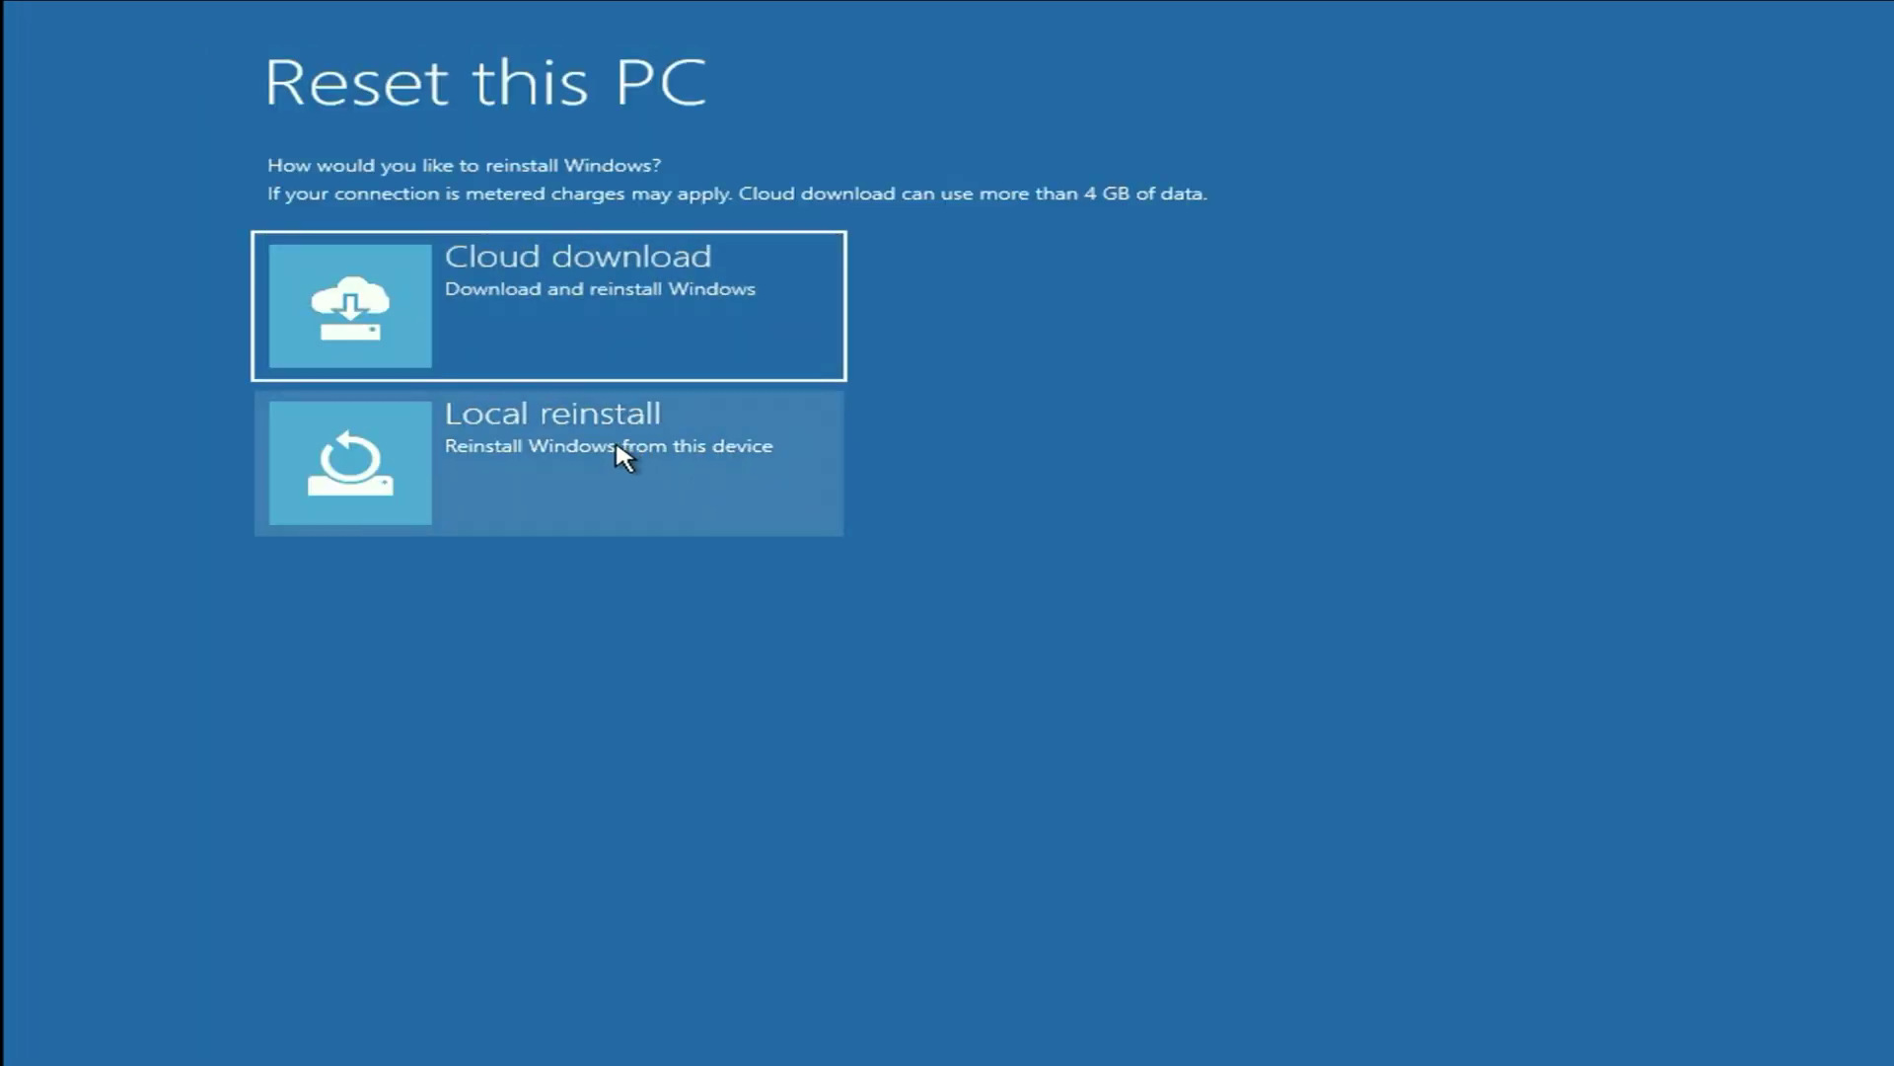
{"action": "left_click", "coordinate": [617, 445]}
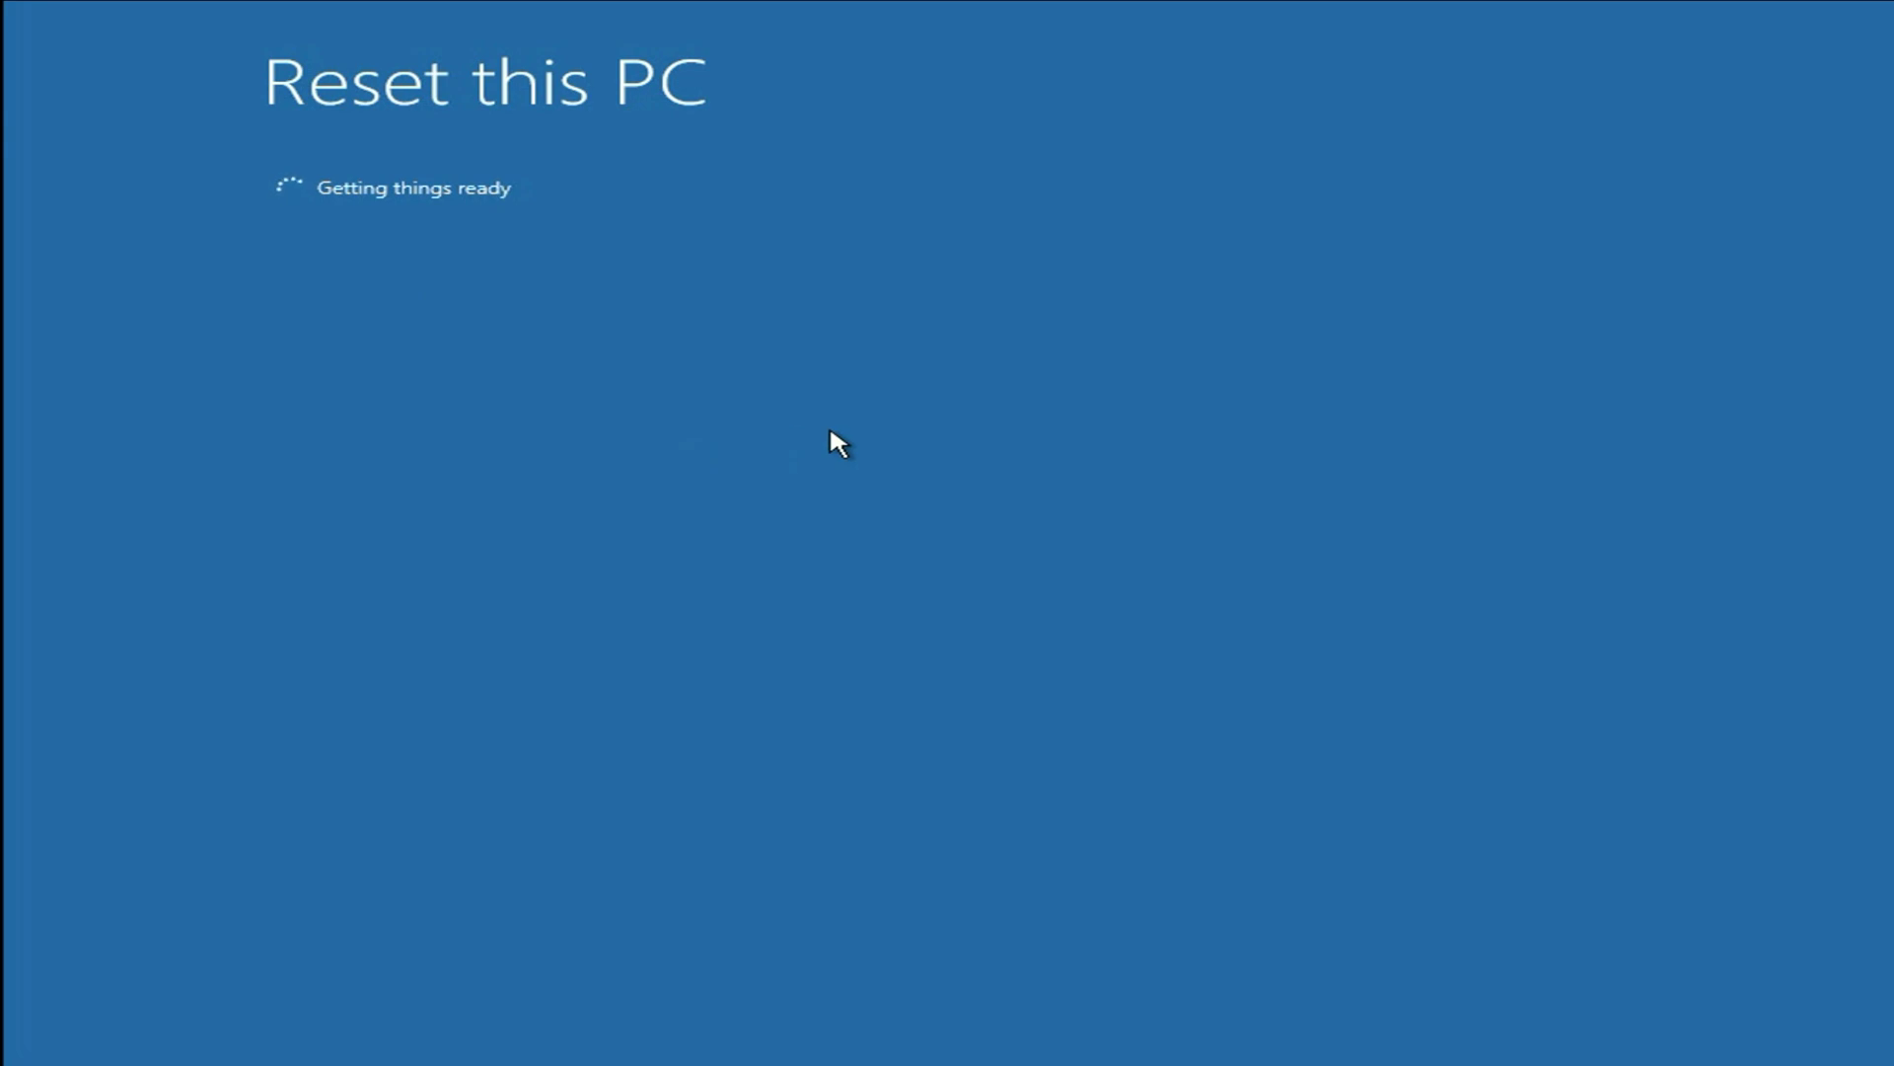